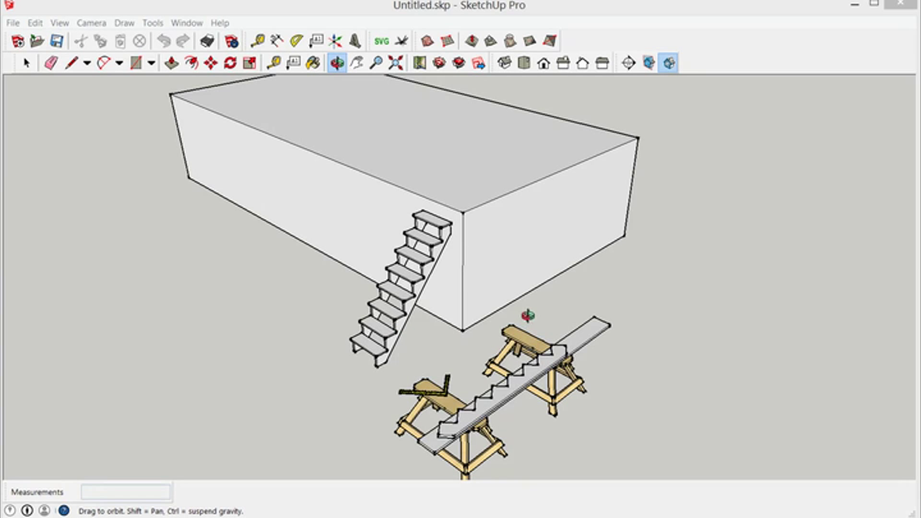
Step: Place a 97-inch Tape Measure guide up from the wall box's bottom edge
{"action": "left_click_drag", "start_coordinate": [437, 263], "coordinate": [403, 225]}
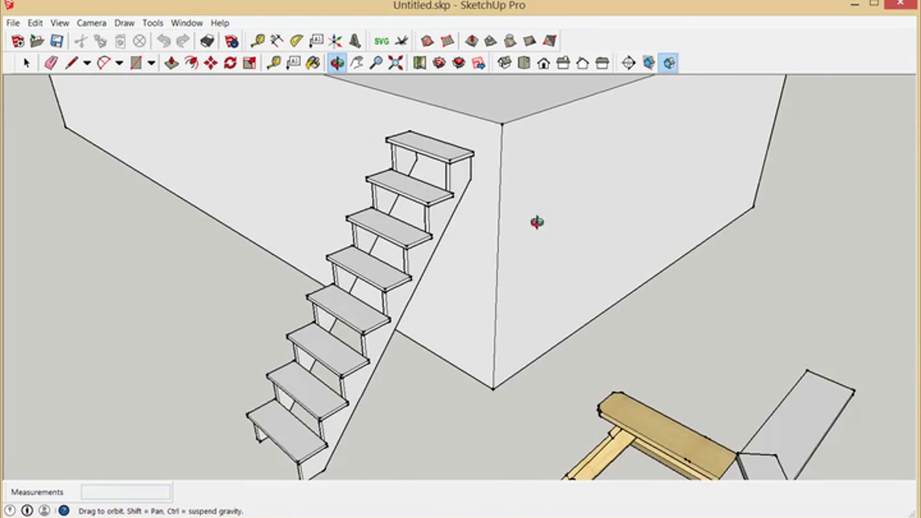
{"action": "left_click_drag", "start_coordinate": [537, 220], "coordinate": [354, 152]}
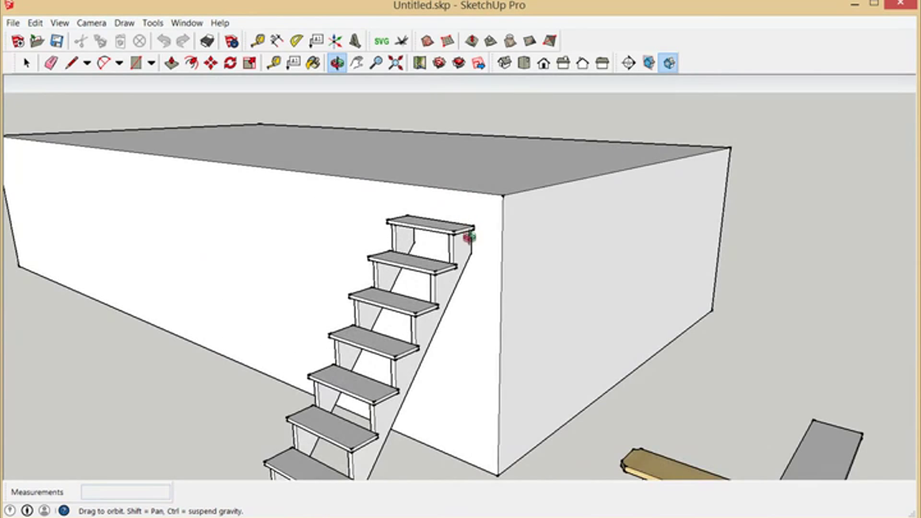
{"action": "left_click_drag", "start_coordinate": [469, 233], "coordinate": [435, 306]}
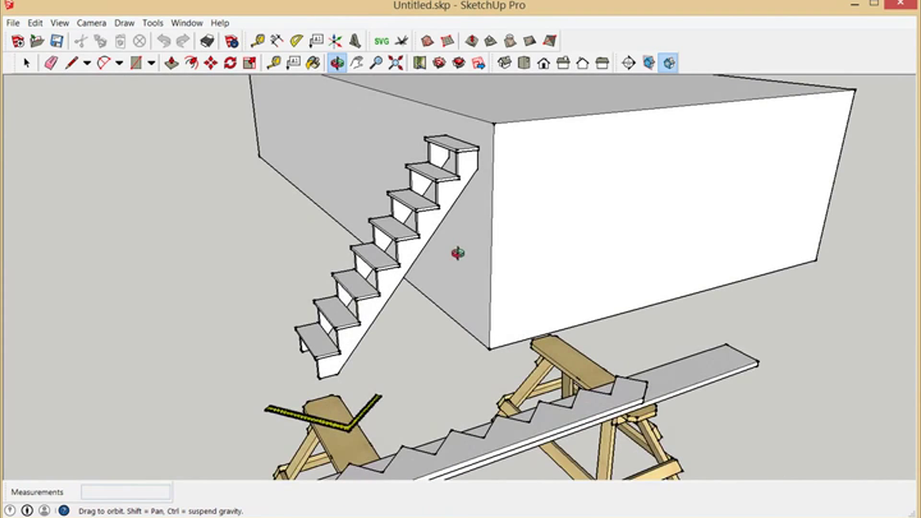
{"action": "left_click_drag", "start_coordinate": [494, 286], "coordinate": [467, 316]}
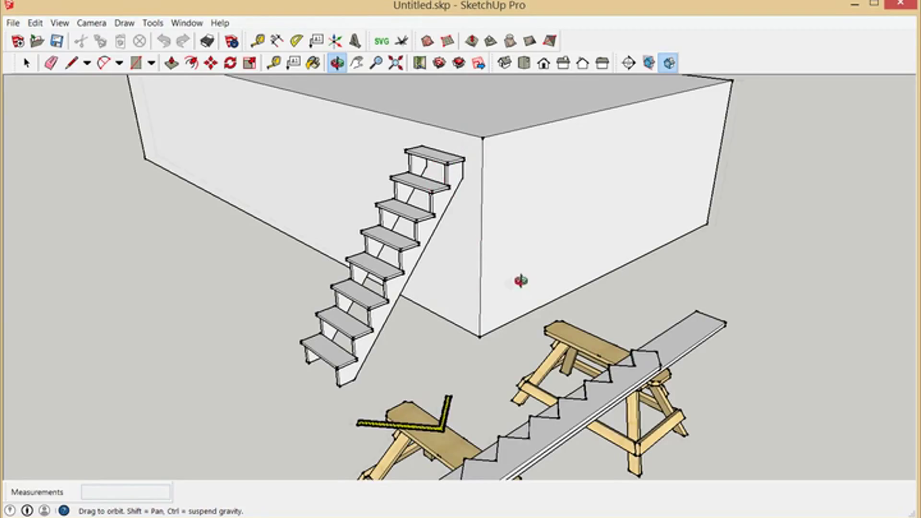
{"action": "left_click_drag", "start_coordinate": [521, 281], "coordinate": [497, 281]}
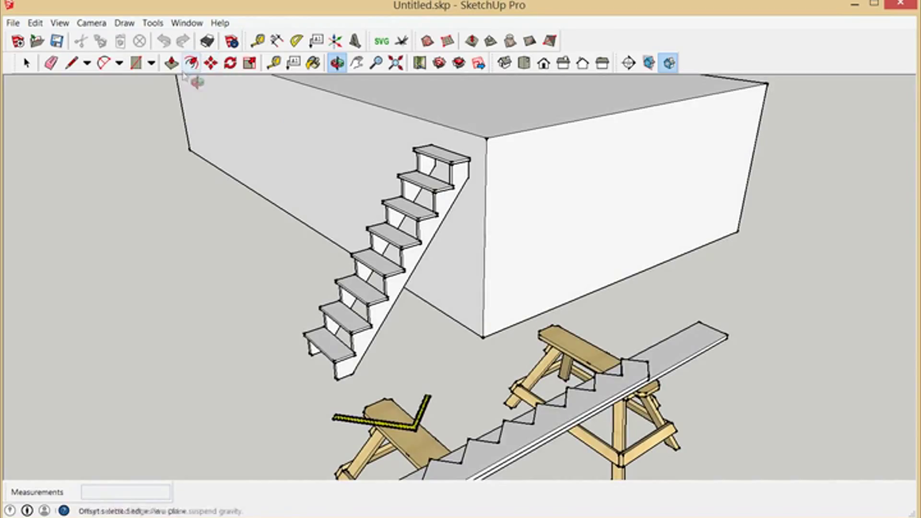
{"action": "left_click", "coordinate": [274, 63]}
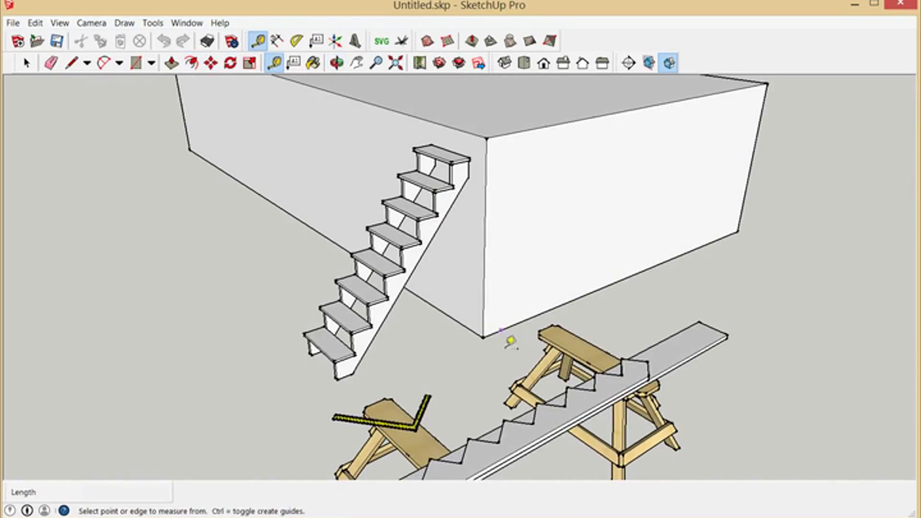
{"action": "left_click", "coordinate": [503, 330]}
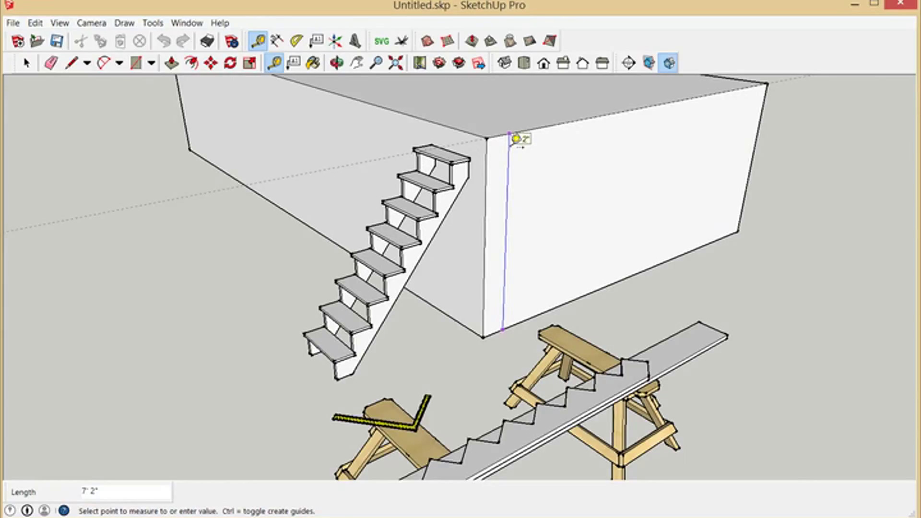
{"action": "type", "text": "97"}
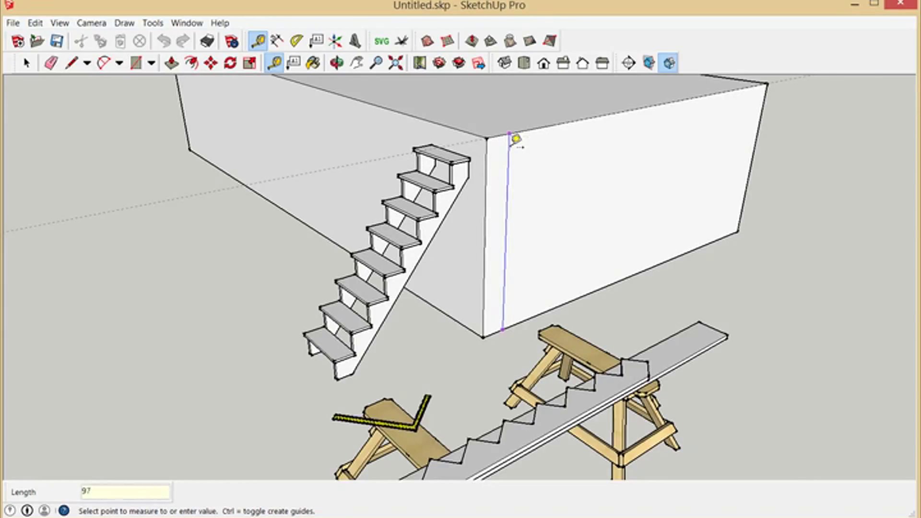
{"action": "key", "text": "Return"}
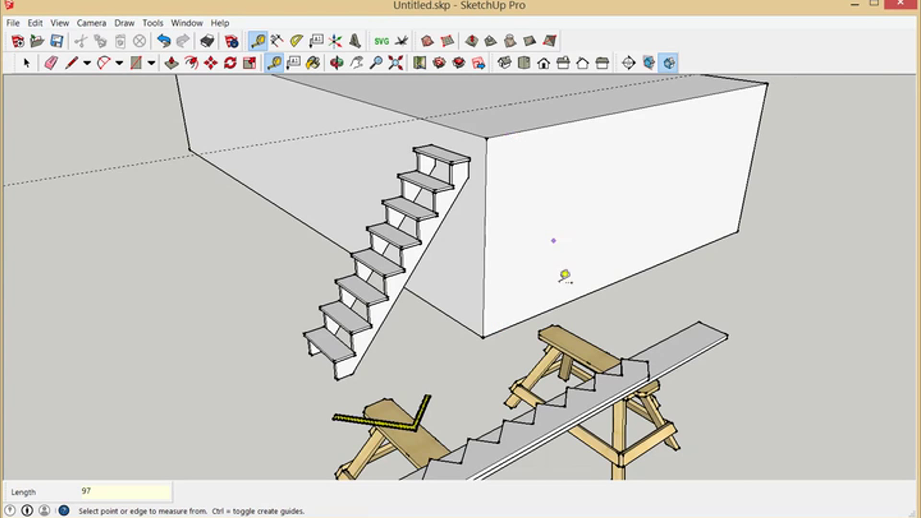
{"action": "scroll", "coordinate": [552, 255], "scroll_direction": "down", "scroll_amount": 2}
{"action": "scroll", "coordinate": [554, 150], "scroll_direction": "up", "scroll_amount": 3}
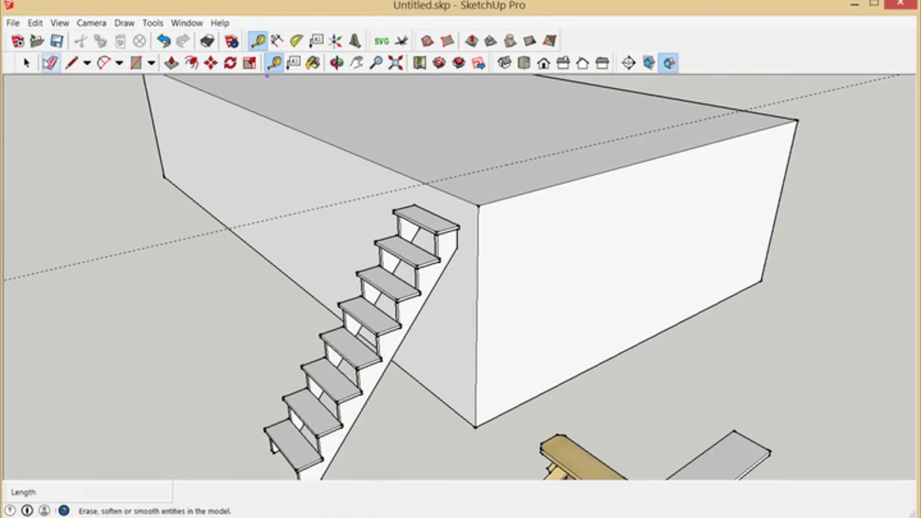
Step: Inside the wall box group, push the top face down 11 inches
{"action": "left_click", "coordinate": [26, 63]}
{"action": "double_click", "coordinate": [210, 151]}
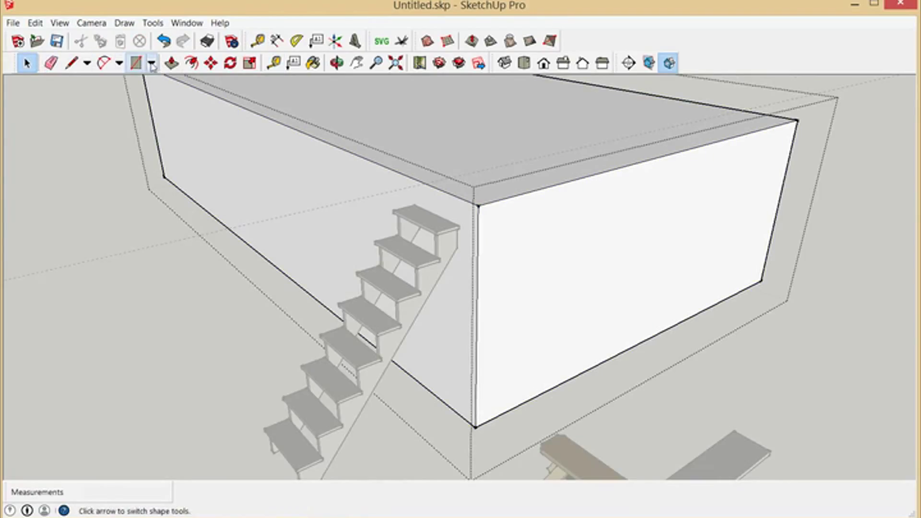
{"action": "left_click", "coordinate": [171, 63]}
{"action": "left_click_drag", "start_coordinate": [487, 167], "coordinate": [319, 220]}
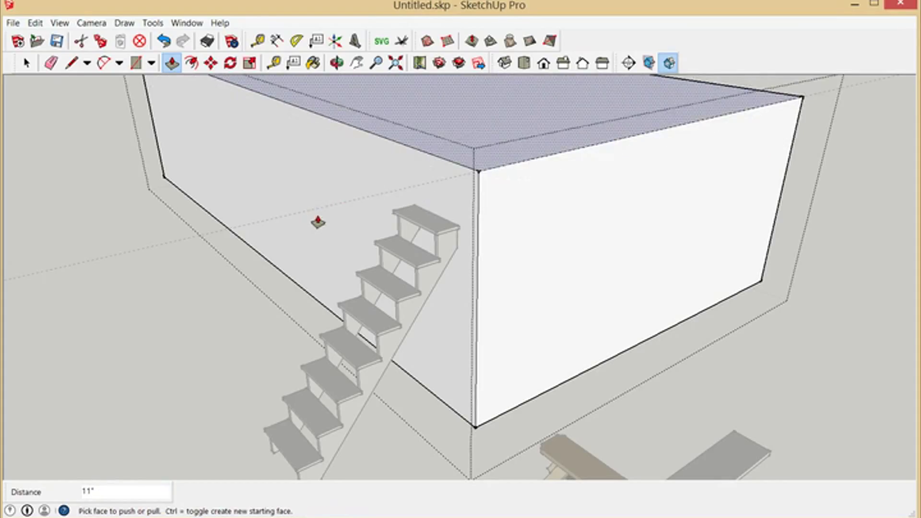
{"action": "left_click", "coordinate": [26, 63]}
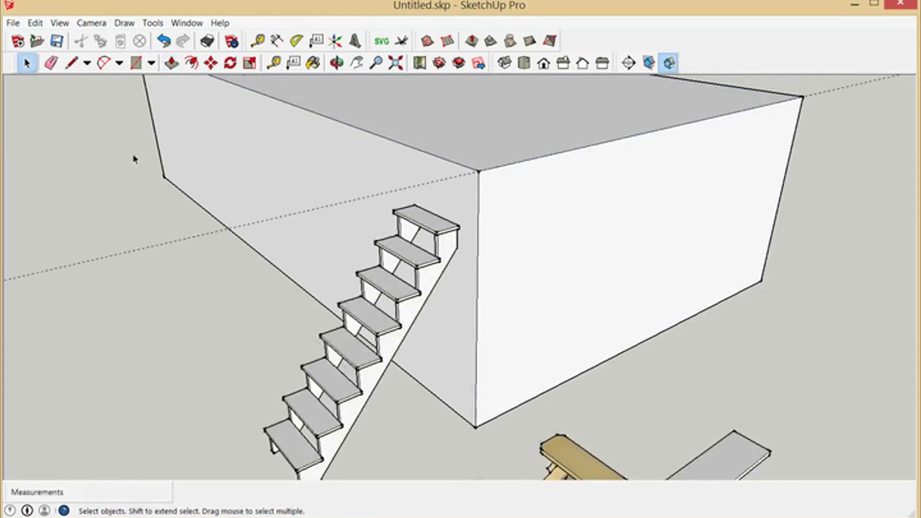
Step: Erase the dashed 97-inch guide line from the wall box
{"action": "left_click", "coordinate": [258, 41]}
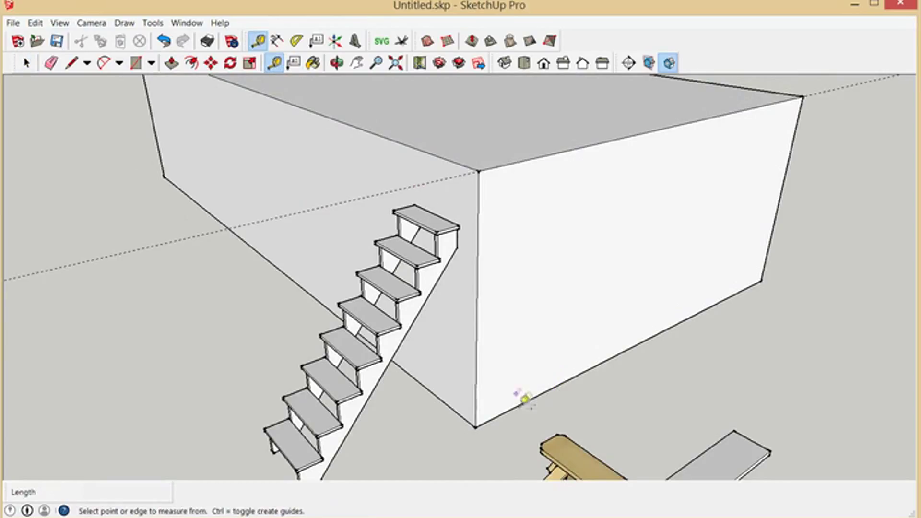
{"action": "left_click", "coordinate": [510, 411]}
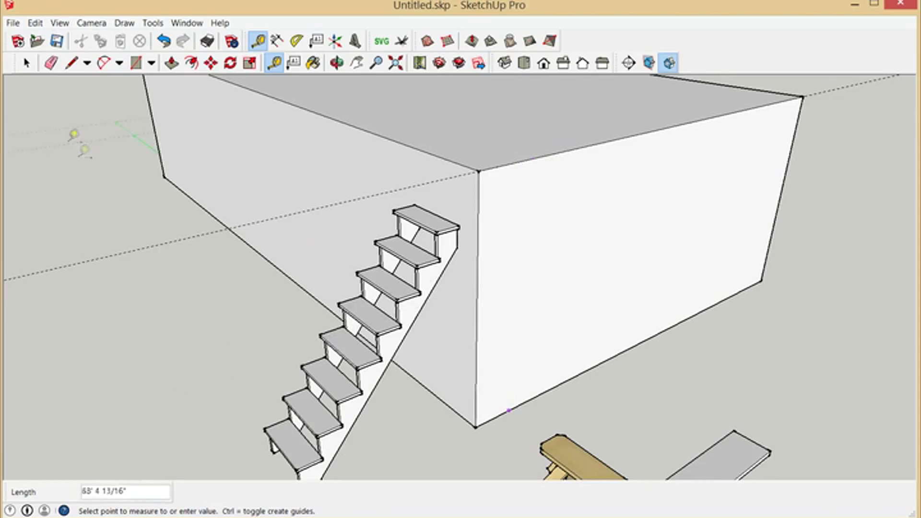
{"action": "left_click", "coordinate": [51, 63]}
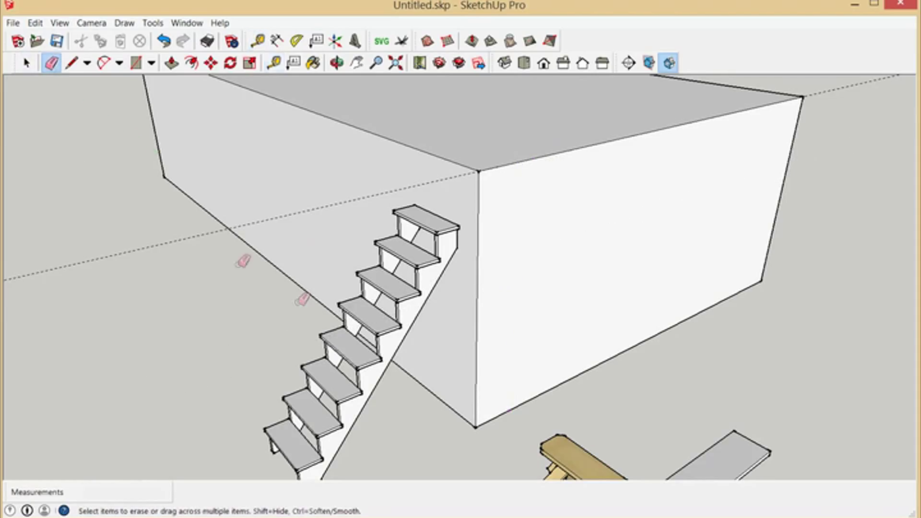
{"action": "left_click", "coordinate": [210, 242]}
{"action": "scroll", "coordinate": [410, 282], "scroll_direction": "down", "scroll_amount": 1}
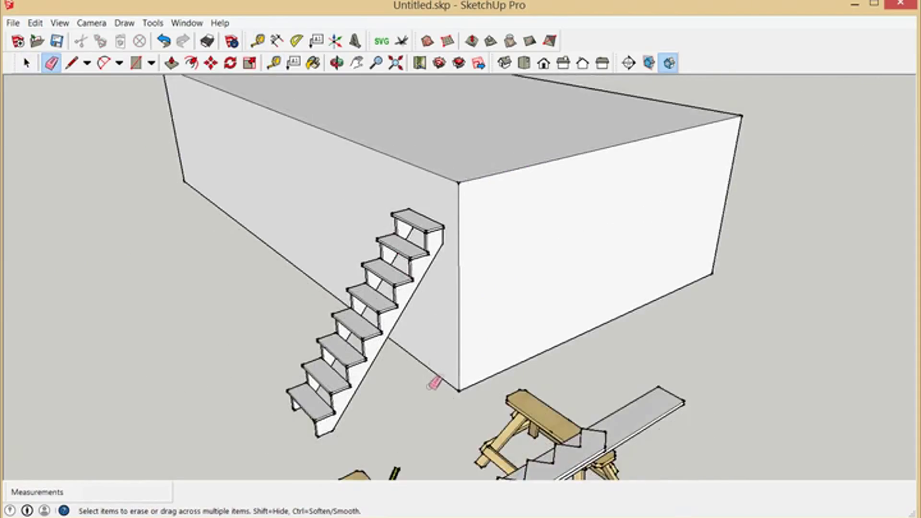
{"action": "scroll", "coordinate": [434, 384], "scroll_direction": "up", "scroll_amount": 2}
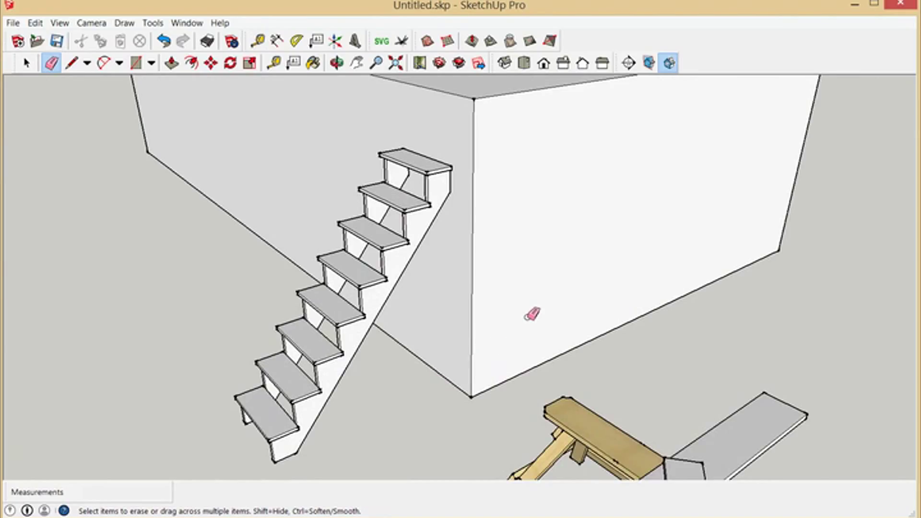
{"action": "scroll", "coordinate": [531, 315], "scroll_direction": "down", "scroll_amount": 1}
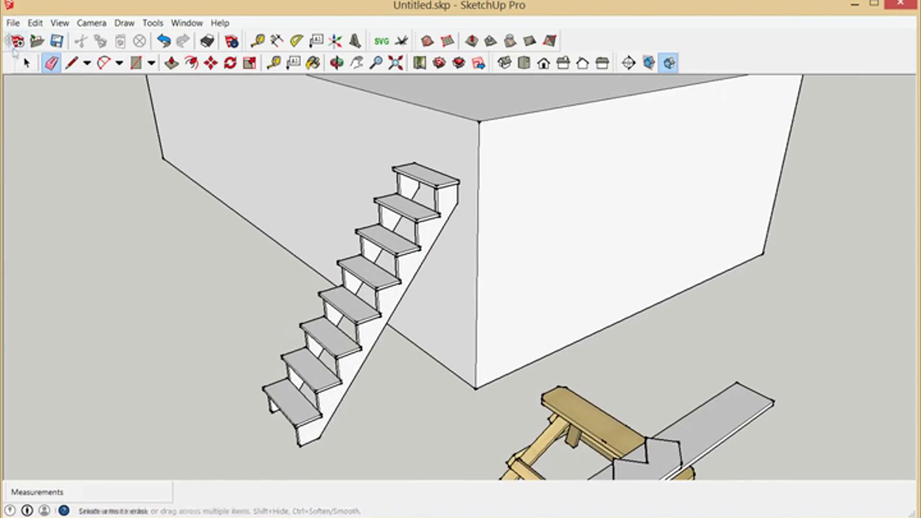
Step: Move the top stair tread aside so it sits beside the wall
{"action": "left_click", "coordinate": [27, 63]}
{"action": "left_click", "coordinate": [404, 178]}
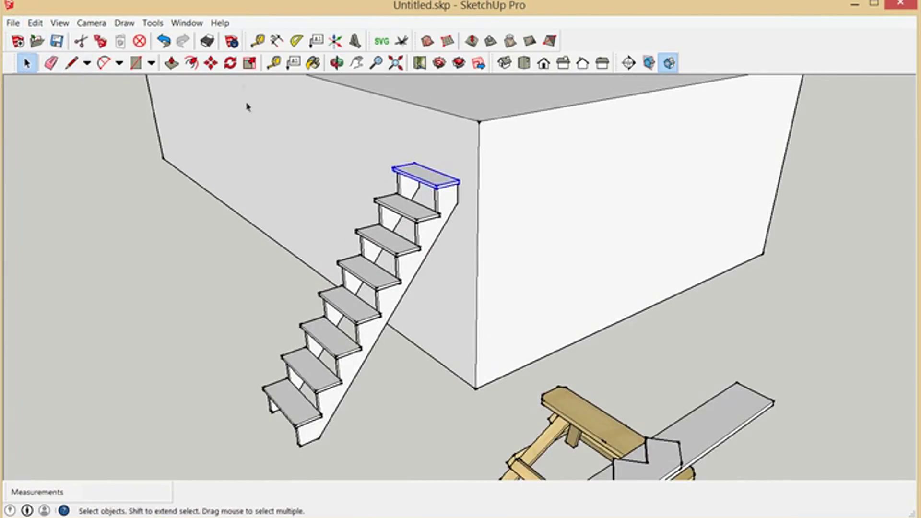
{"action": "left_click", "coordinate": [211, 63]}
{"action": "left_click", "coordinate": [461, 184]}
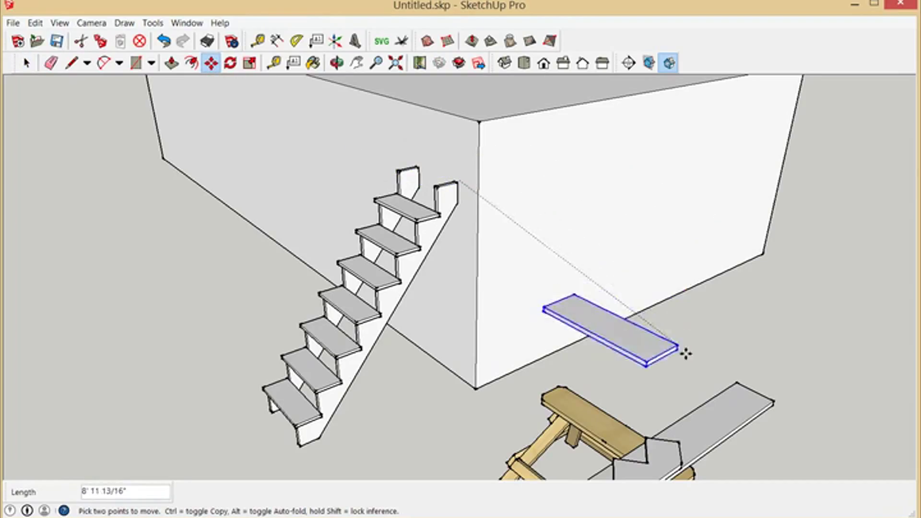
{"action": "left_click", "coordinate": [744, 284]}
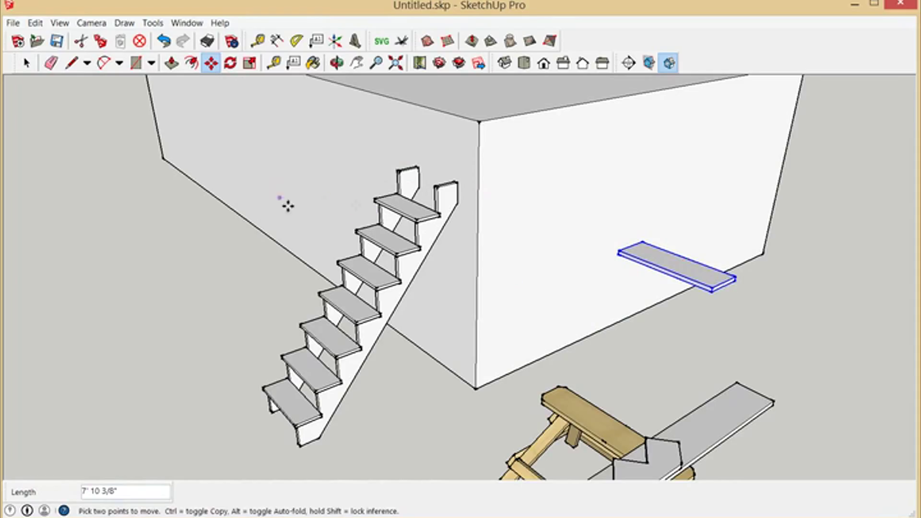
Step: Delete the right stair stringer and the stringer lying on the sawhorse board
{"action": "left_click", "coordinate": [27, 63]}
{"action": "left_click", "coordinate": [383, 305]}
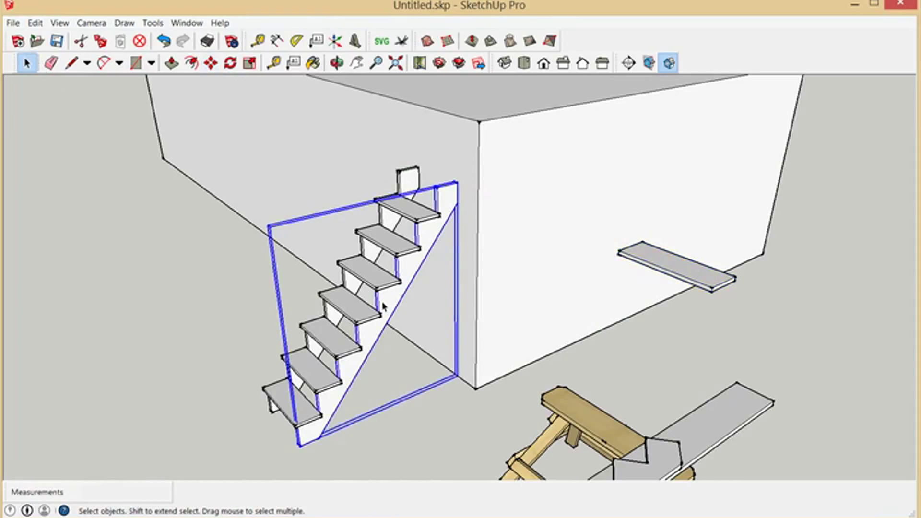
{"action": "key", "text": "ctrl+x"}
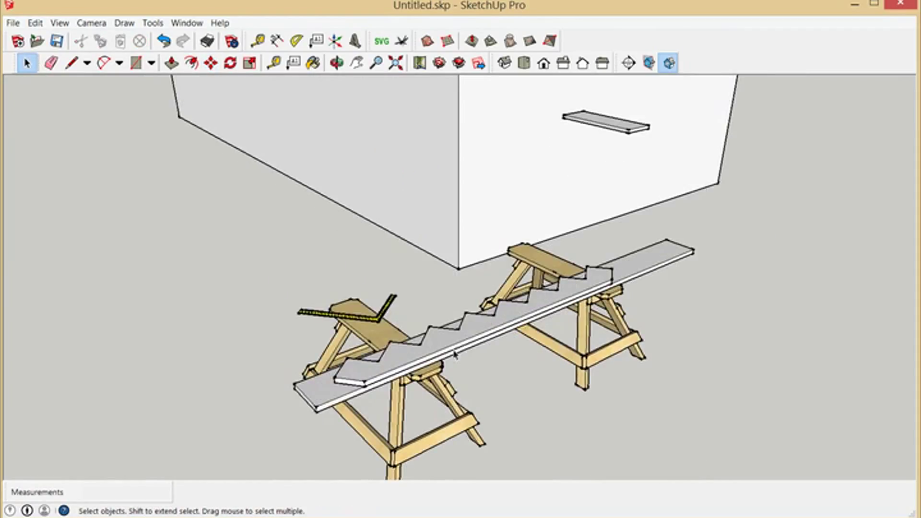
{"action": "left_click", "coordinate": [462, 343]}
{"action": "key", "text": "Delete"}
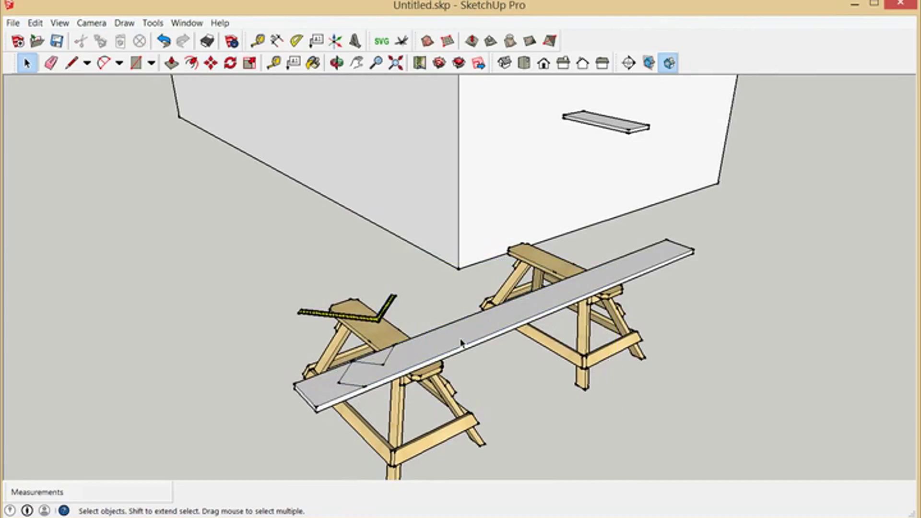
Step: Erase the notch outline edges from the sawhorse board
{"action": "double_click", "coordinate": [371, 371]}
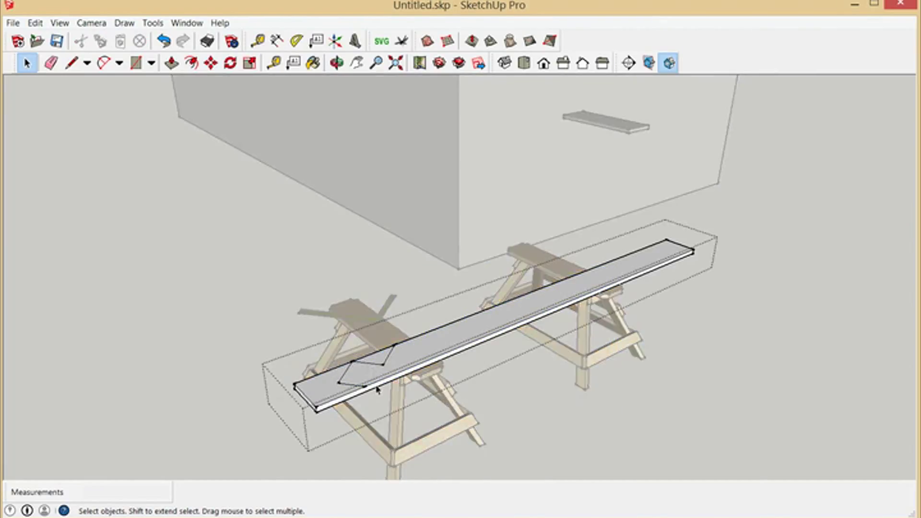
{"action": "scroll", "coordinate": [371, 371], "scroll_direction": "up", "scroll_amount": 3}
{"action": "left_click", "coordinate": [50, 64]}
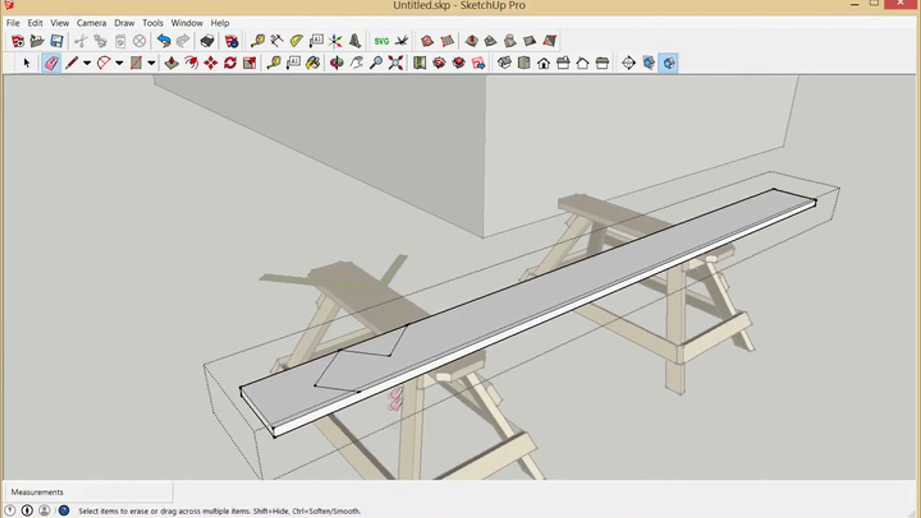
{"action": "left_click", "coordinate": [383, 355]}
{"action": "mouse_move", "coordinate": [406, 358]}
{"action": "left_mouse_down"}
{"action": "mouse_move", "coordinate": [342, 370]}
{"action": "mouse_move", "coordinate": [332, 376]}
{"action": "mouse_move", "coordinate": [342, 397]}
{"action": "left_mouse_up"}
{"action": "scroll", "coordinate": [446, 436], "scroll_direction": "down", "scroll_amount": 3}
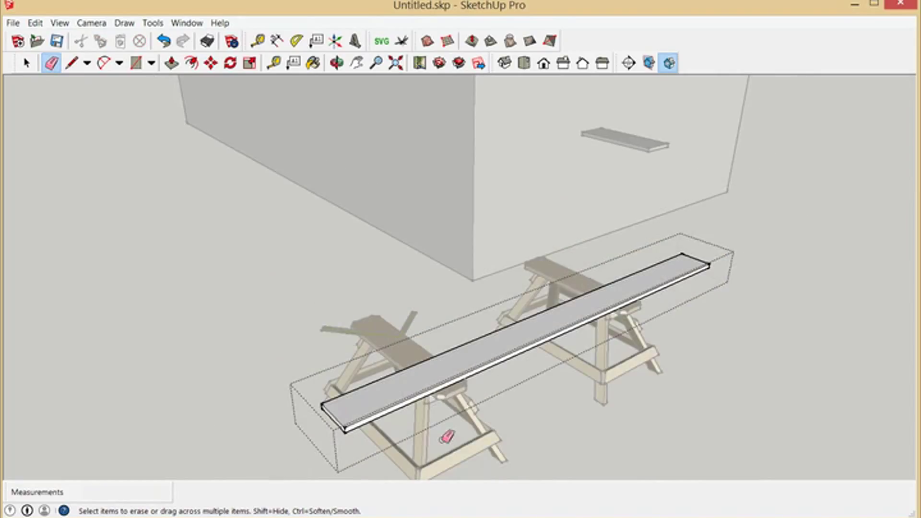
{"action": "left_click", "coordinate": [27, 63]}
{"action": "middle_click_drag", "start_coordinate": [344, 311], "coordinate": [569, 486]}
{"action": "scroll", "coordinate": [442, 223], "scroll_direction": "up", "scroll_amount": 5}
{"action": "middle_click_drag", "start_coordinate": [452, 247], "coordinate": [459, 303]}
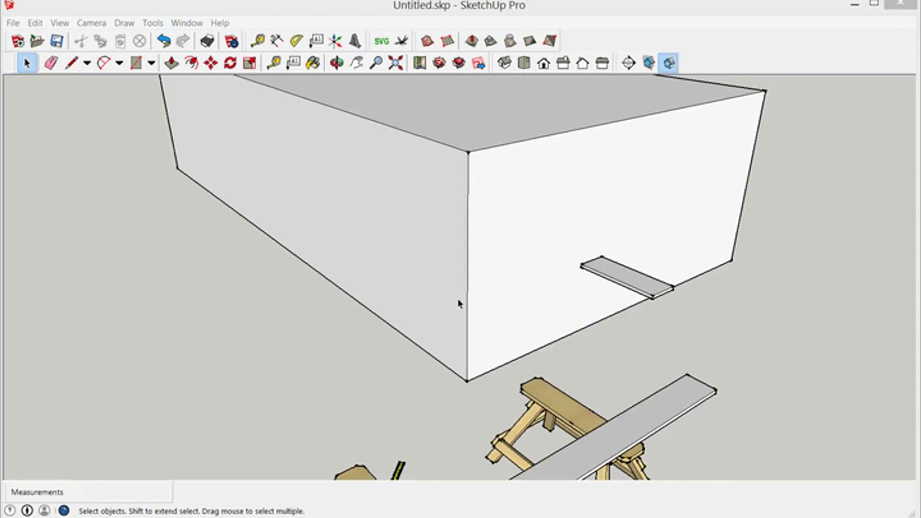
{"action": "key", "text": "l"}
{"action": "scroll", "coordinate": [326, 169], "scroll_direction": "up", "scroll_amount": 3}
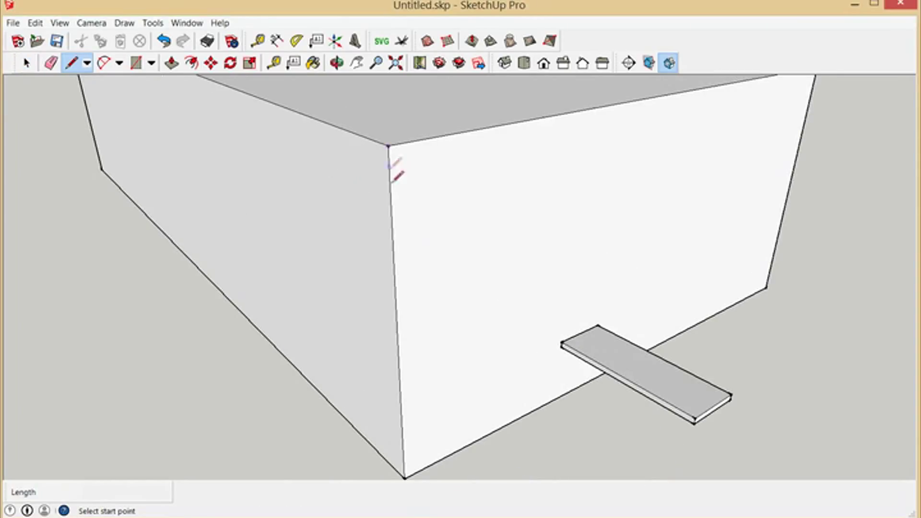
Step: Draw a small rectangle with the Line tool at the wall's top corner
{"action": "left_click", "coordinate": [389, 166]}
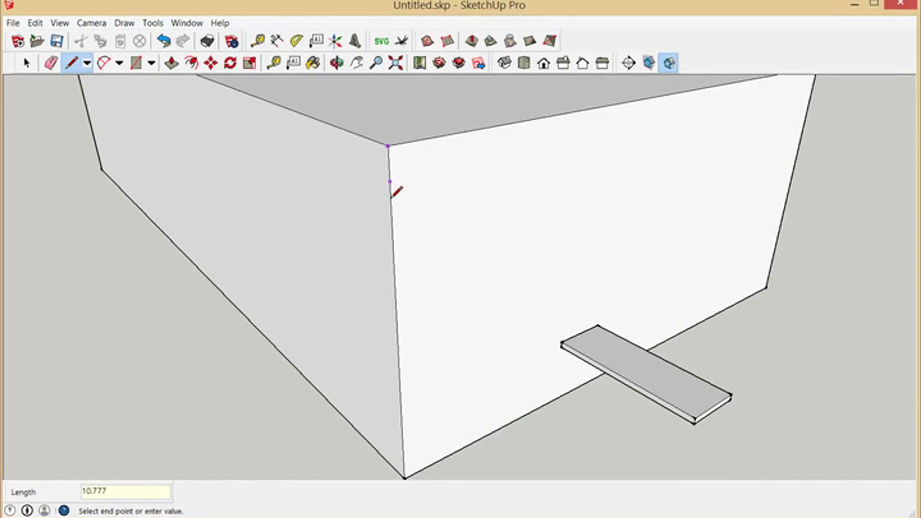
{"action": "left_click", "coordinate": [391, 193]}
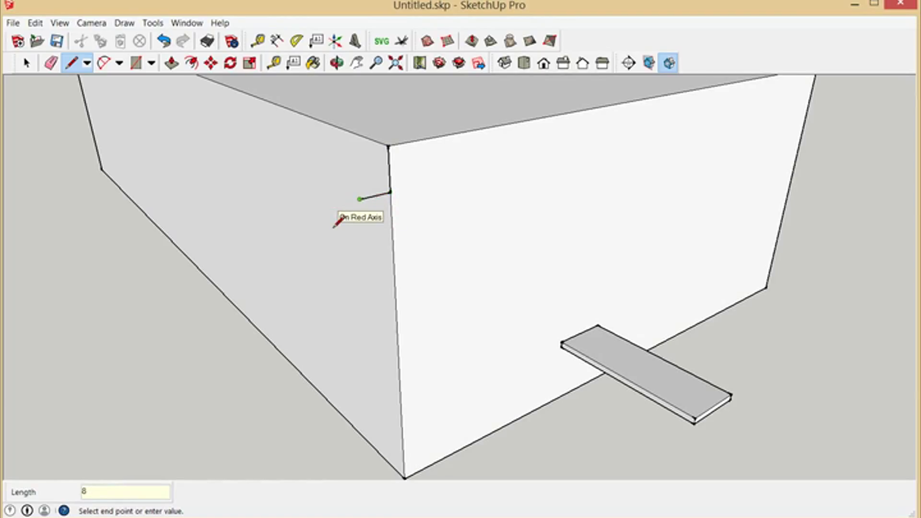
{"action": "left_click", "coordinate": [356, 152]}
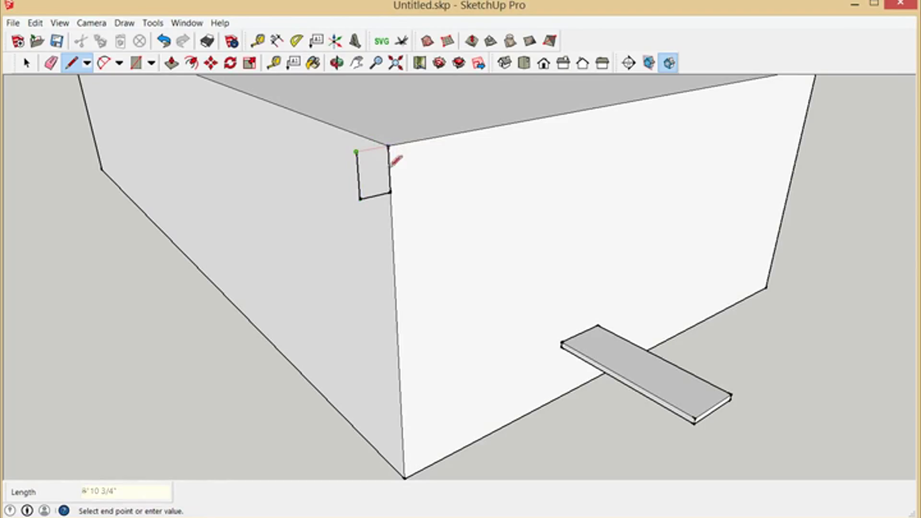
{"action": "left_click", "coordinate": [389, 161]}
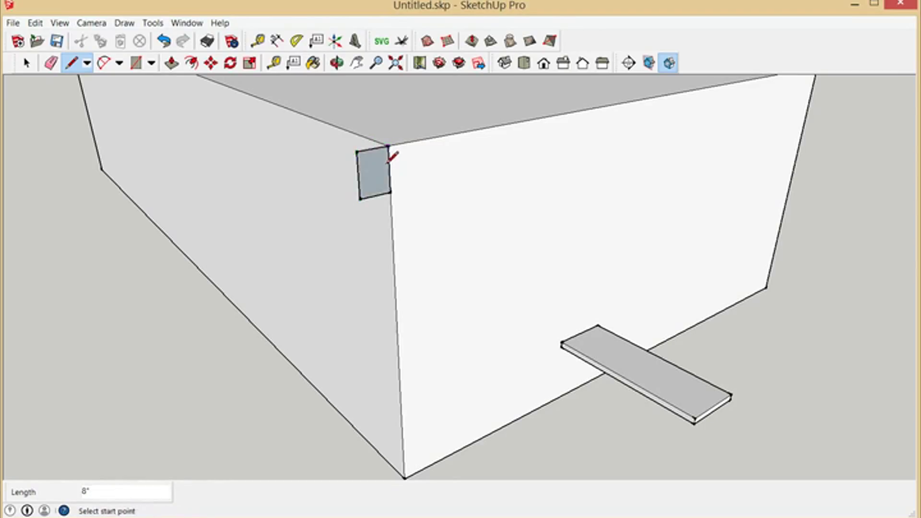
{"action": "scroll", "coordinate": [480, 283], "scroll_direction": "down", "scroll_amount": 1}
Step: Pull the rectangle out 22 inches into a block and select it
{"action": "left_click", "coordinate": [172, 63]}
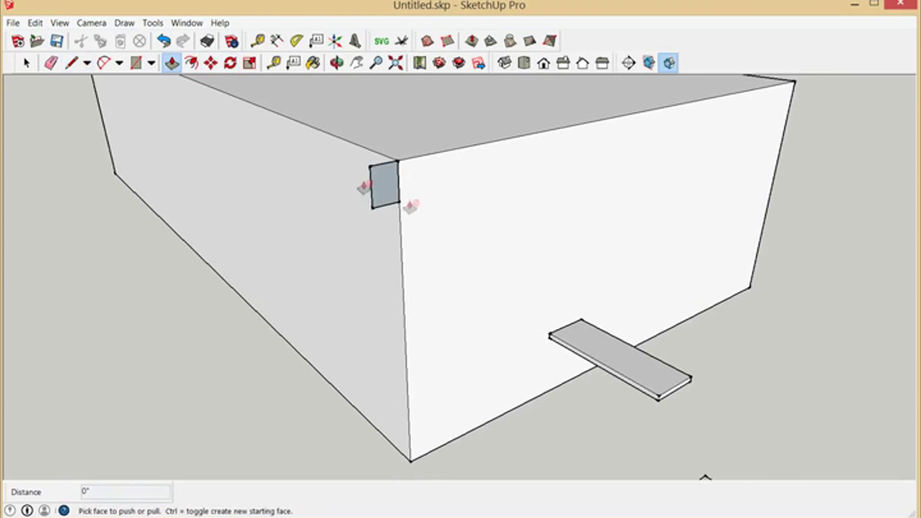
{"action": "left_click_drag", "start_coordinate": [392, 194], "coordinate": [365, 188]}
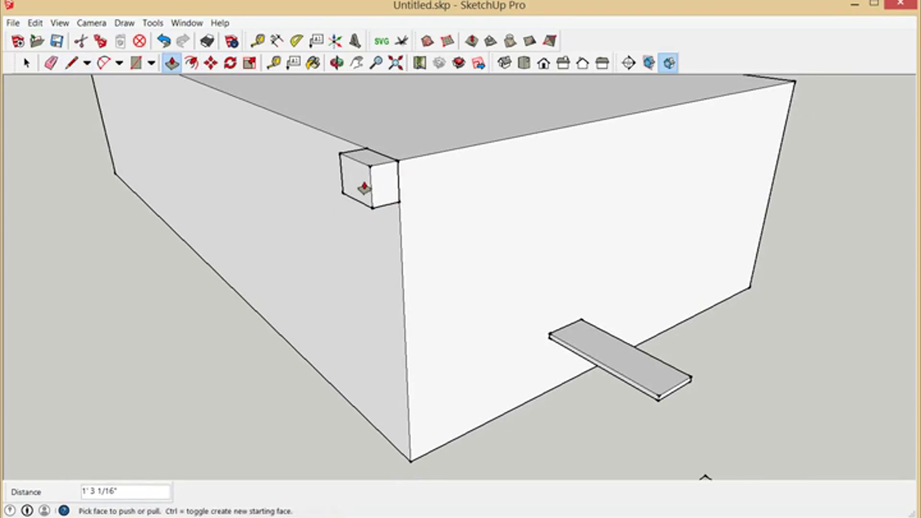
{"action": "type", "text": "22"}
{"action": "key", "text": "Return"}
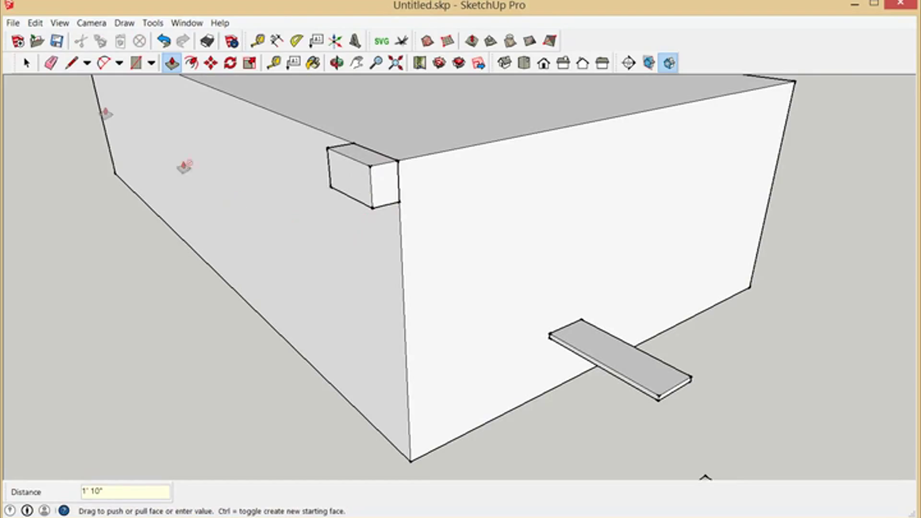
{"action": "left_click", "coordinate": [26, 63]}
{"action": "left_click_drag", "start_coordinate": [304, 127], "coordinate": [461, 266]}
{"action": "right_click", "coordinate": [374, 193]}
Step: Group the block, copy it one step lower, and array the copy *8 down the wall
{"action": "left_click", "coordinate": [415, 296]}
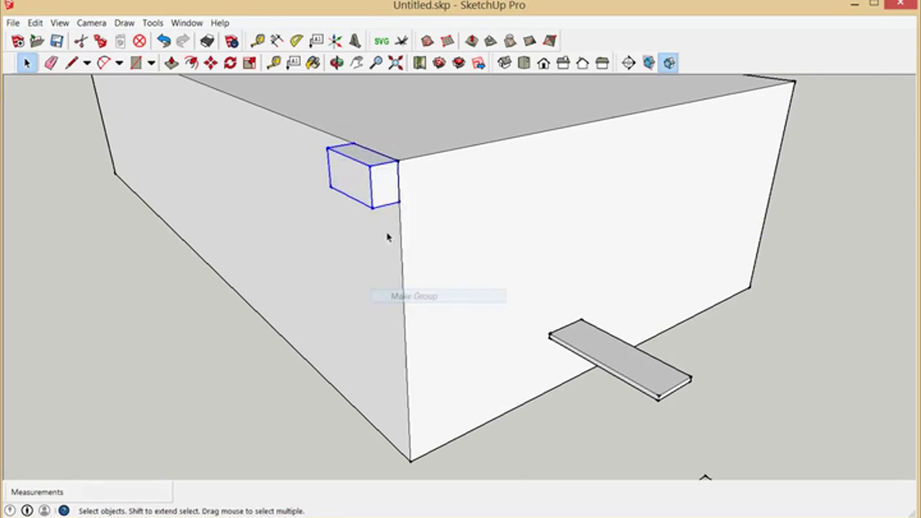
{"action": "scroll", "coordinate": [355, 230], "scroll_direction": "up", "scroll_amount": 2}
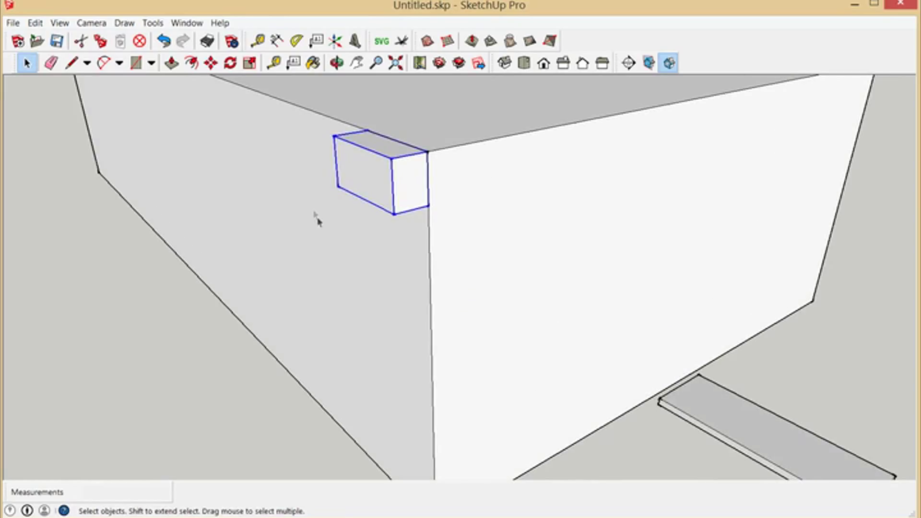
{"action": "left_click", "coordinate": [211, 63]}
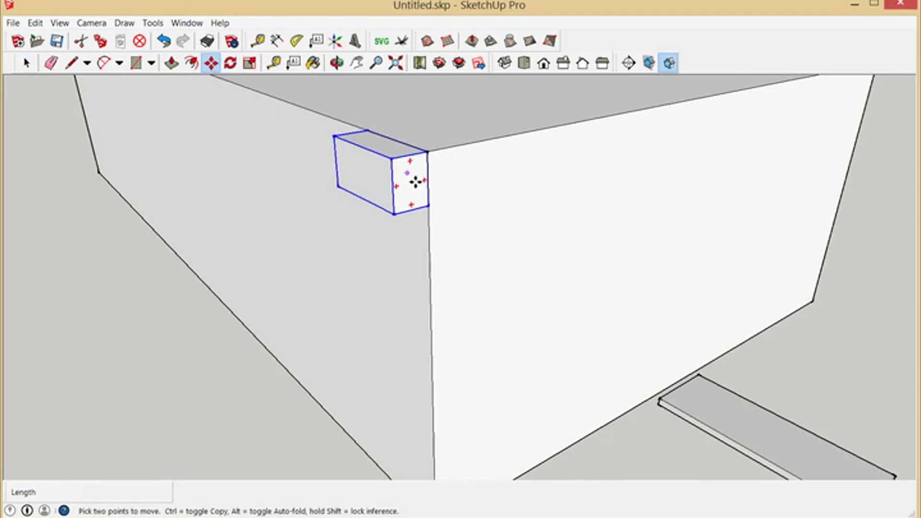
{"action": "key", "text": "ctrl"}
{"action": "left_click", "coordinate": [435, 160]}
{"action": "left_click", "coordinate": [407, 217]}
{"action": "scroll", "coordinate": [487, 185], "scroll_direction": "down", "scroll_amount": 1}
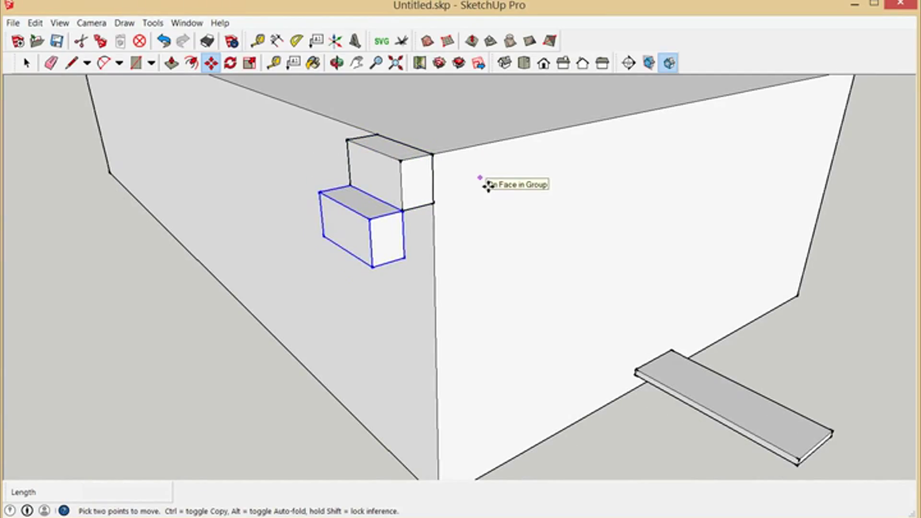
{"action": "type", "text": "*"}
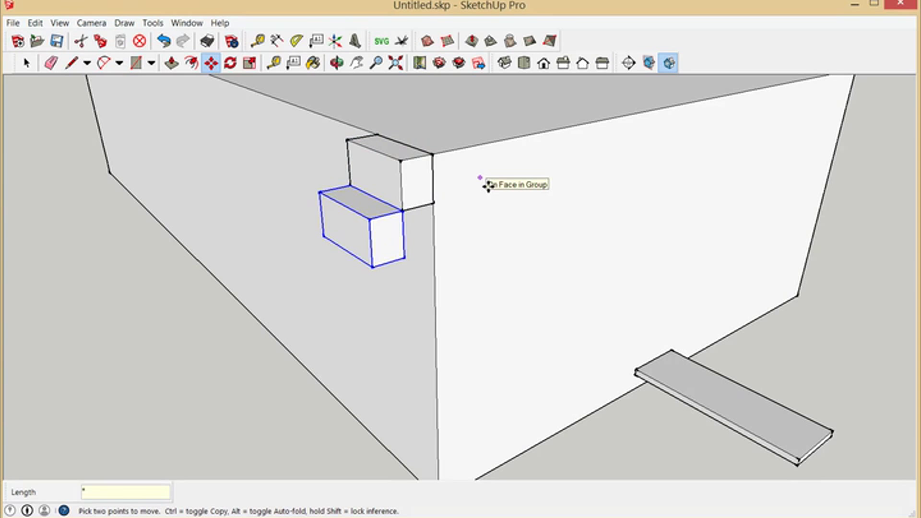
{"action": "type", "text": "8"}
{"action": "key", "text": "Return"}
{"action": "scroll", "coordinate": [487, 186], "scroll_direction": "down", "scroll_amount": 5}
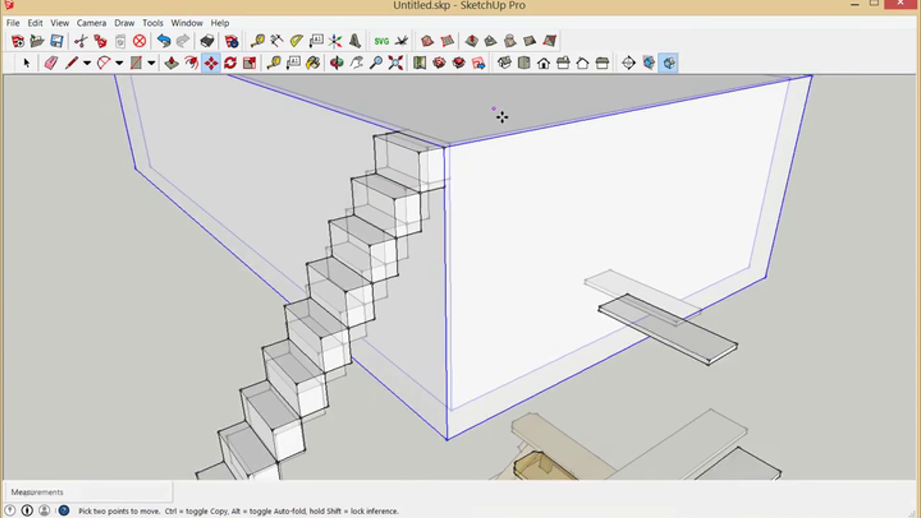
{"action": "key", "text": "Escape"}
{"action": "scroll", "coordinate": [350, 376], "scroll_direction": "up", "scroll_amount": 5}
{"action": "scroll", "coordinate": [350, 376], "scroll_direction": "down", "scroll_amount": 4}
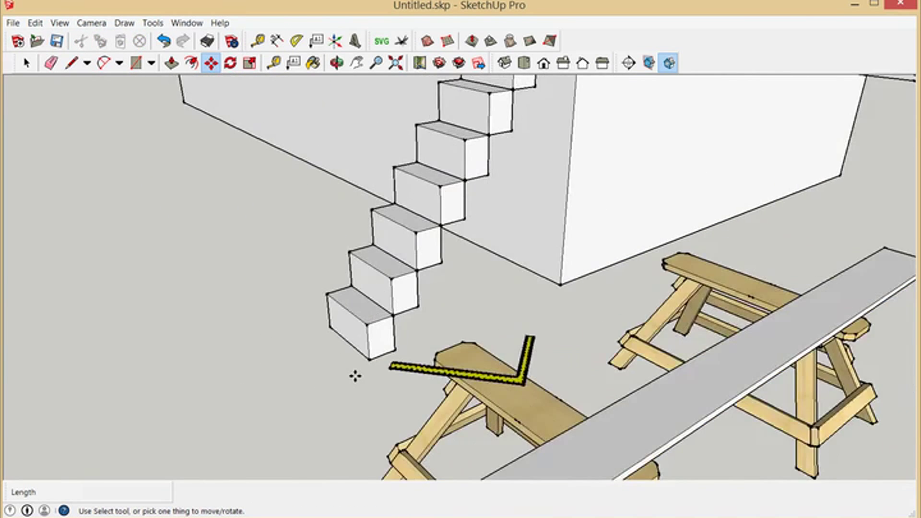
Step: Select the bottom step and place a guide 64 inches out from the wall's bottom edge
{"action": "scroll", "coordinate": [355, 376], "scroll_direction": "up", "scroll_amount": 5}
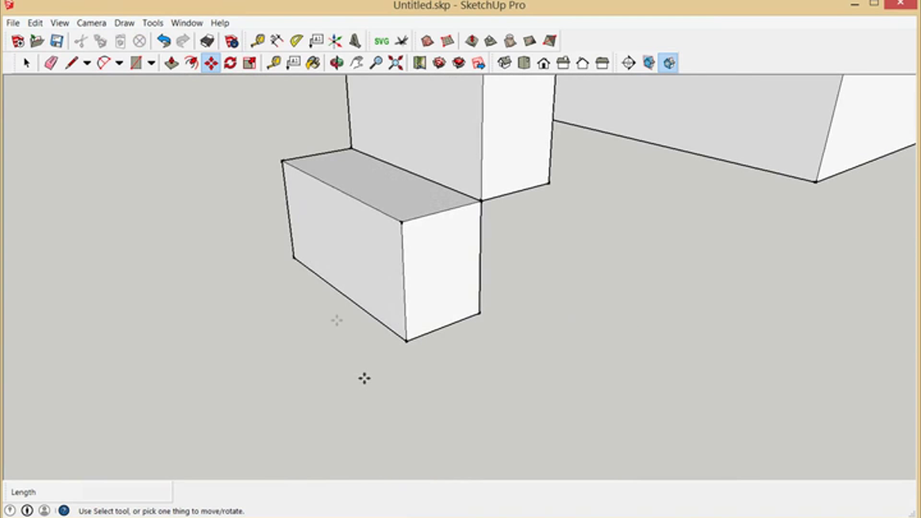
{"action": "left_click", "coordinate": [34, 68]}
{"action": "left_click", "coordinate": [425, 248]}
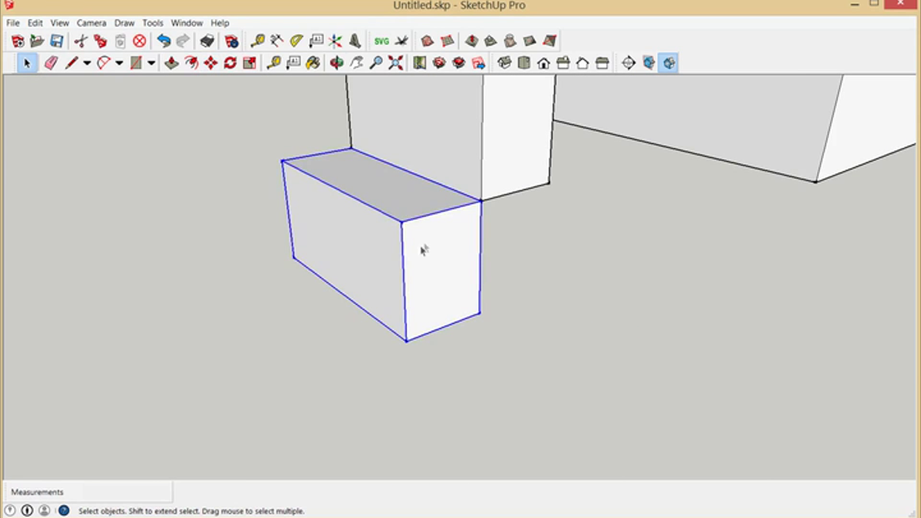
{"action": "scroll", "coordinate": [425, 247], "scroll_direction": "down", "scroll_amount": 3}
{"action": "left_click", "coordinate": [274, 63]}
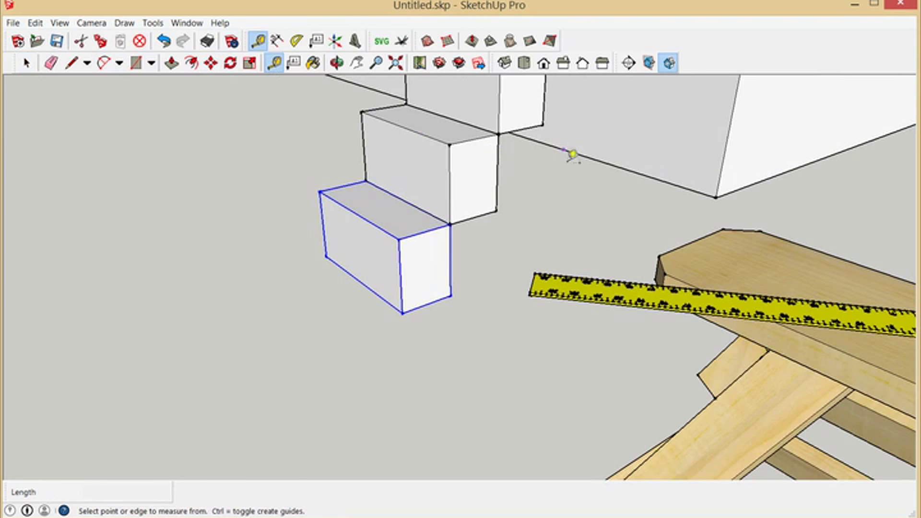
{"action": "left_click", "coordinate": [582, 156]}
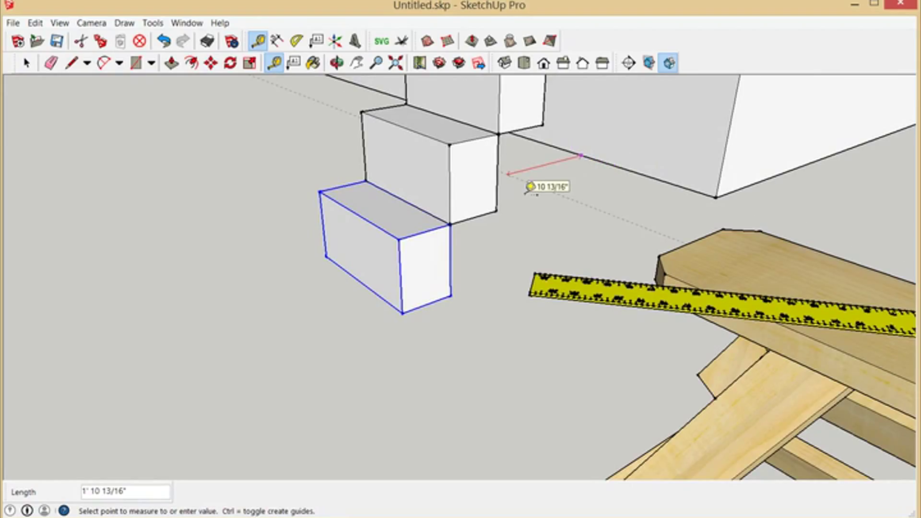
{"action": "type", "text": "64"}
{"action": "key", "text": "Return"}
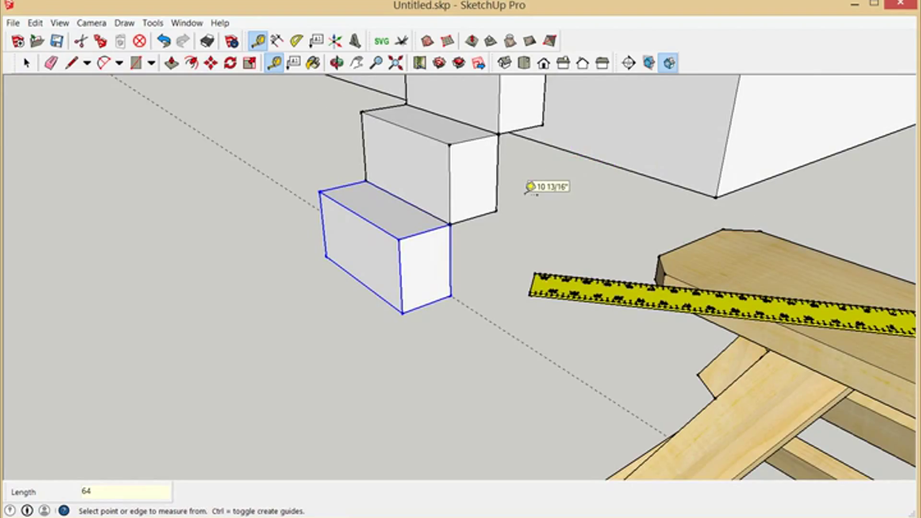
{"action": "scroll", "coordinate": [531, 187], "scroll_direction": "down", "scroll_amount": 6}
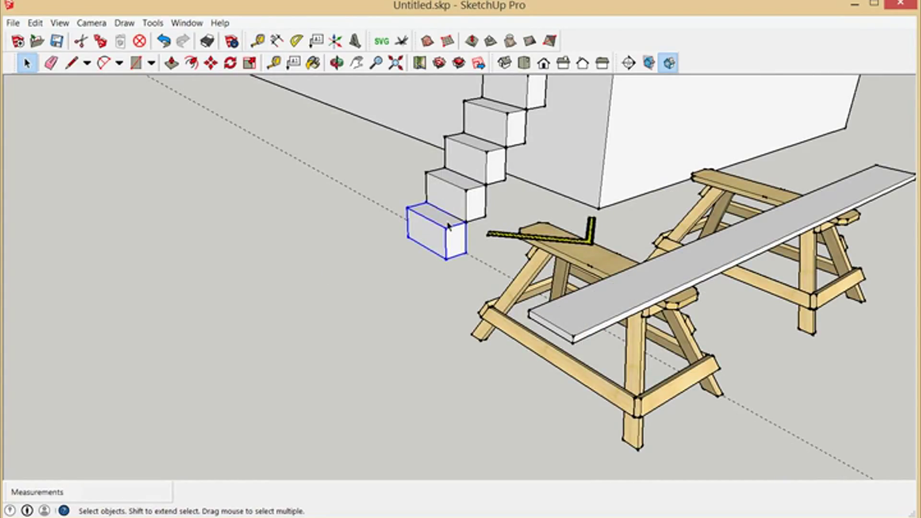
Step: Delete the bottom step block and select the new bottom step
{"action": "key", "text": "Delete"}
{"action": "scroll", "coordinate": [426, 260], "scroll_direction": "down", "scroll_amount": 6}
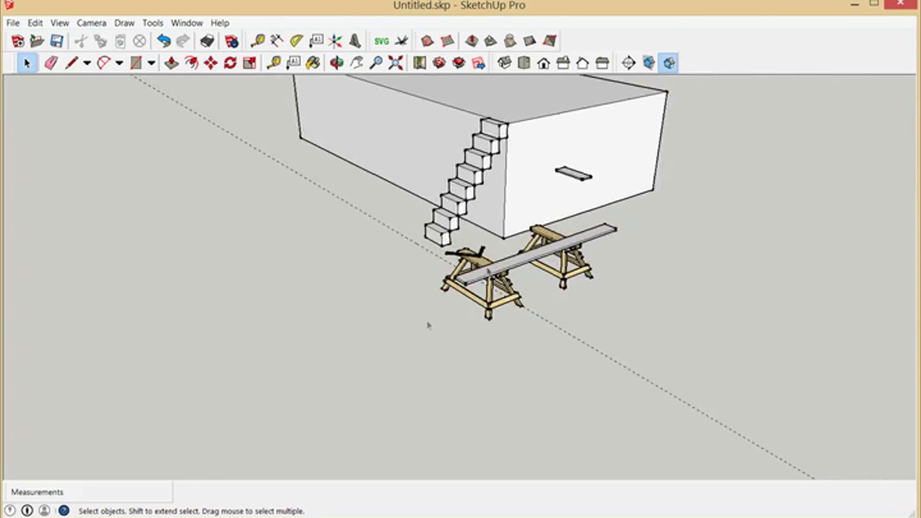
{"action": "scroll", "coordinate": [519, 120], "scroll_direction": "up", "scroll_amount": 6}
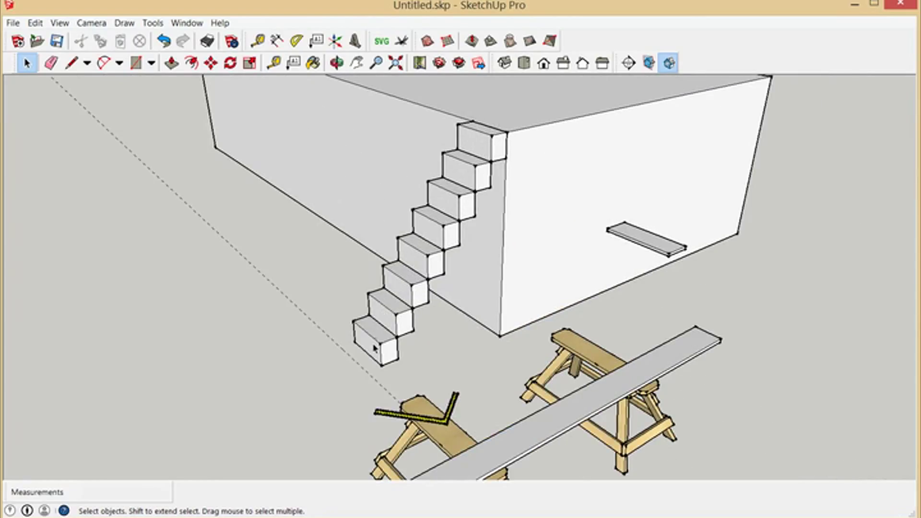
{"action": "left_click", "coordinate": [375, 349]}
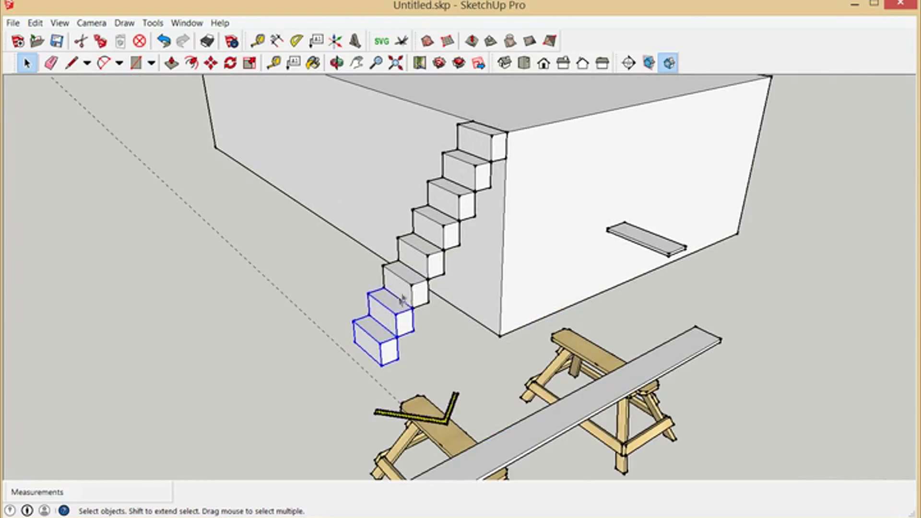
Step: Select the remaining steps and move them down 10.77 inches
{"action": "left_click", "coordinate": [429, 239], "text": "shift"}
{"action": "left_click", "coordinate": [449, 207], "text": "shift"}
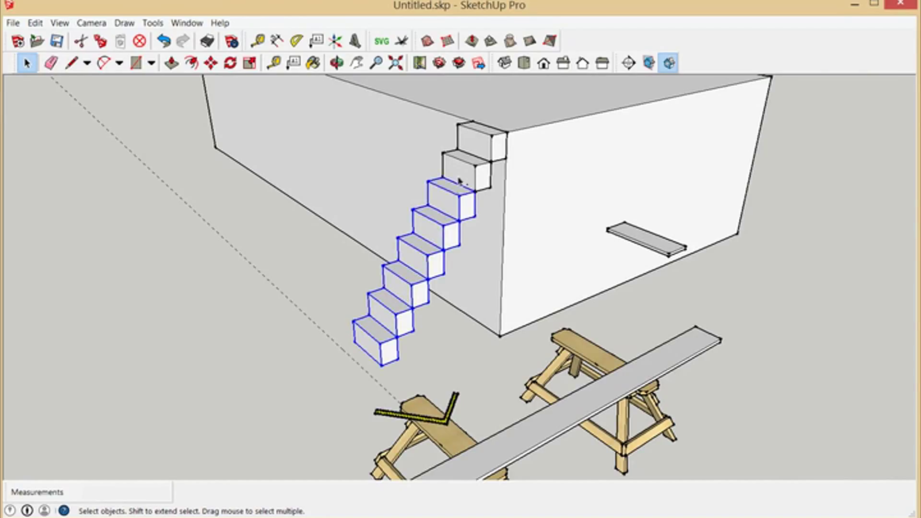
{"action": "left_click", "coordinate": [464, 182], "text": "shift"}
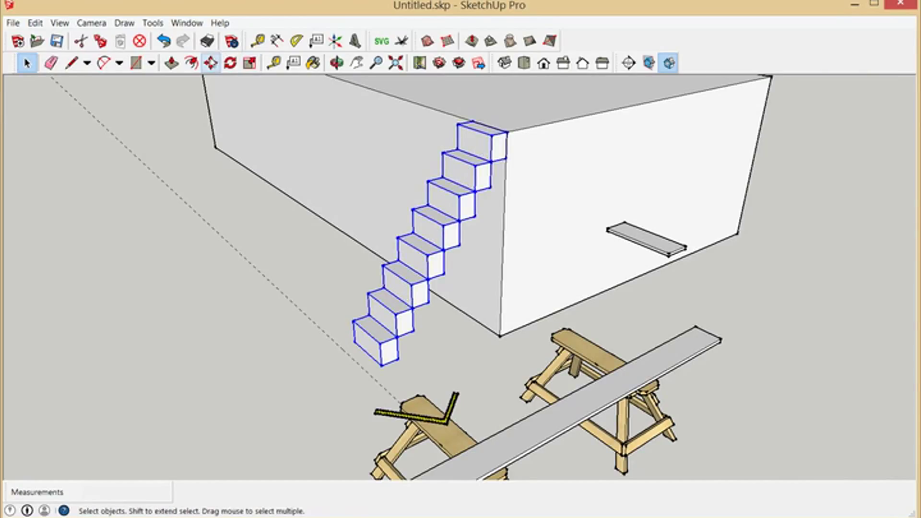
{"action": "left_click", "coordinate": [211, 62]}
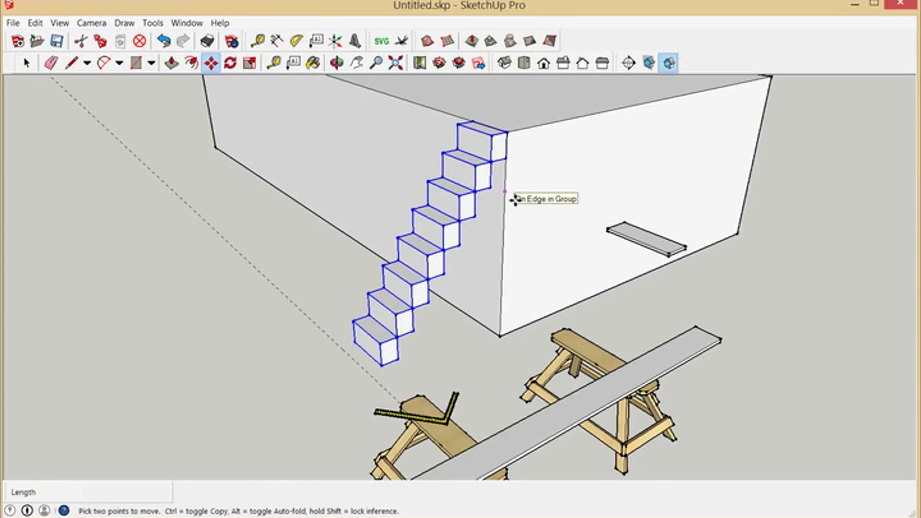
{"action": "left_click", "coordinate": [516, 203]}
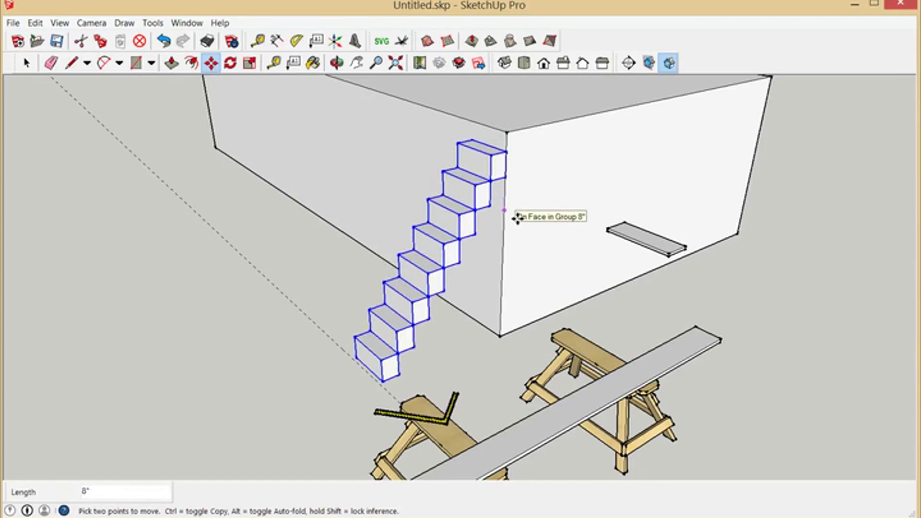
{"action": "type", "text": "10.777"}
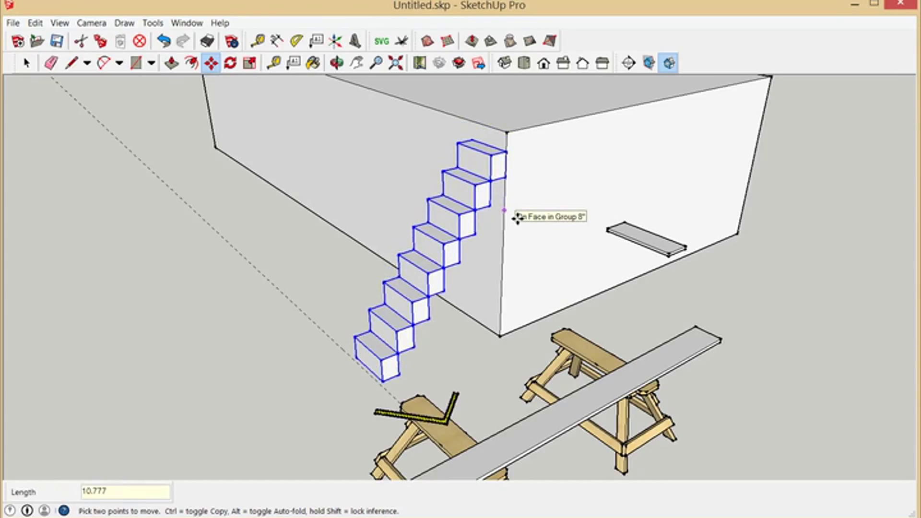
{"action": "key", "text": "Return"}
Step: Erase the dashed guide line
{"action": "scroll", "coordinate": [390, 408], "scroll_direction": "up", "scroll_amount": 8}
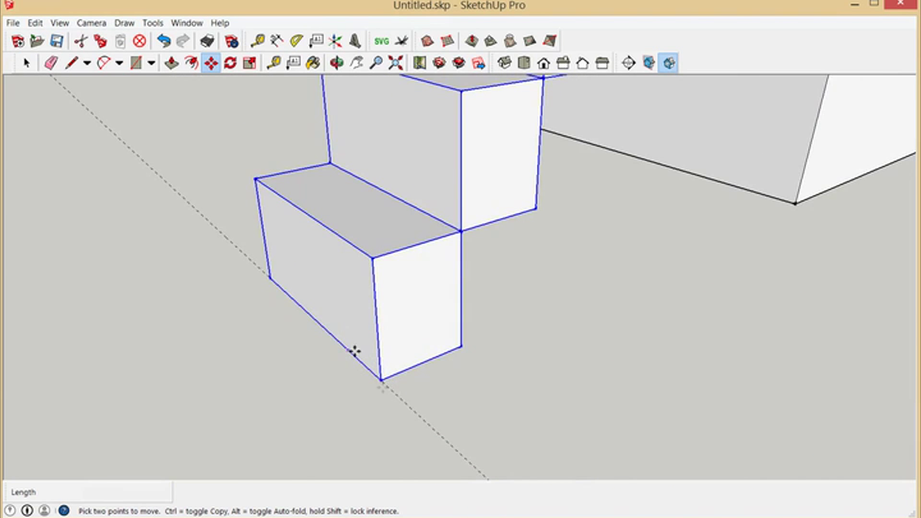
{"action": "scroll", "coordinate": [374, 384], "scroll_direction": "down", "scroll_amount": 5}
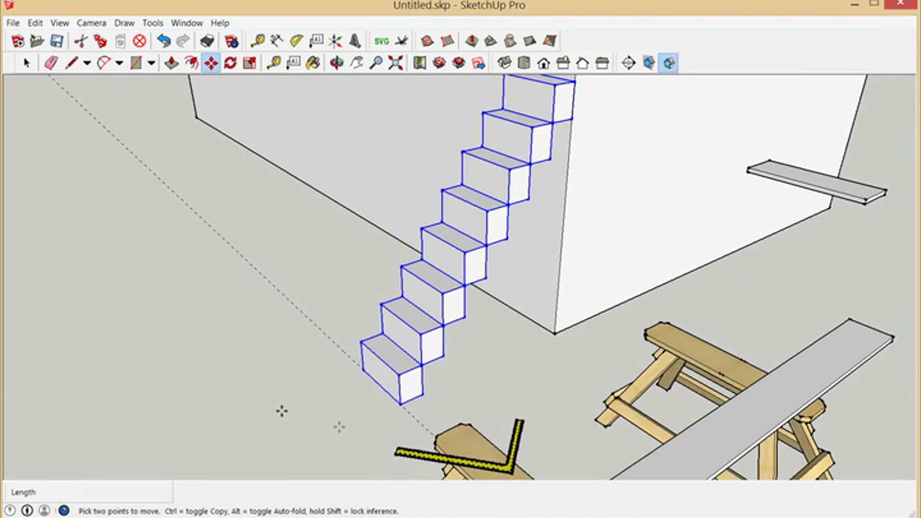
{"action": "scroll", "coordinate": [299, 398], "scroll_direction": "down", "scroll_amount": 2}
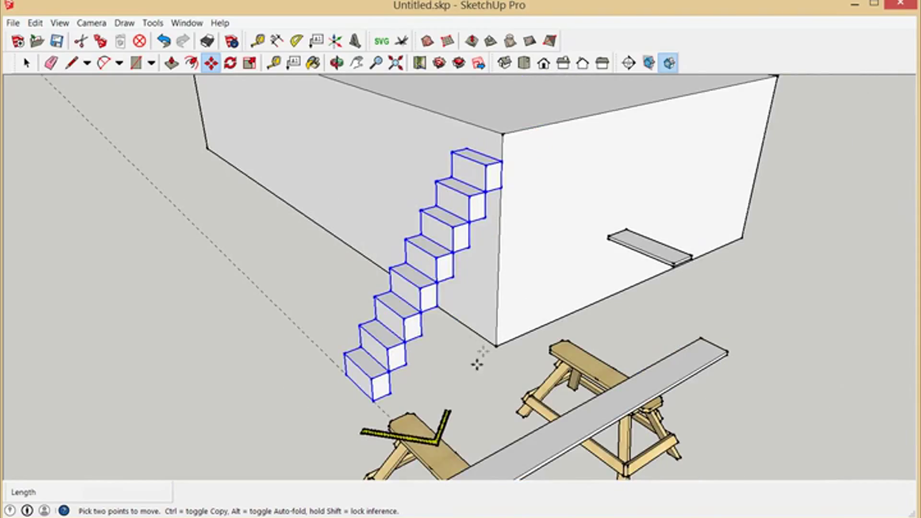
{"action": "key", "text": "e"}
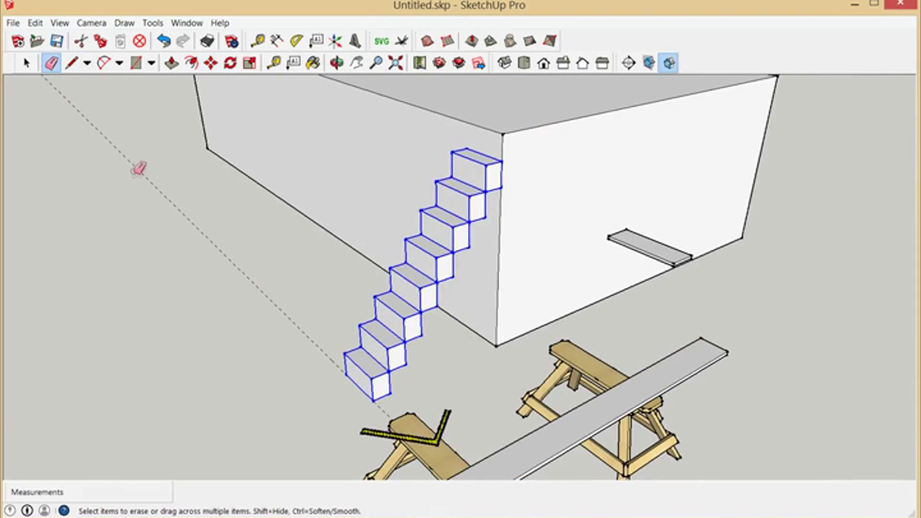
{"action": "key", "text": "Escape"}
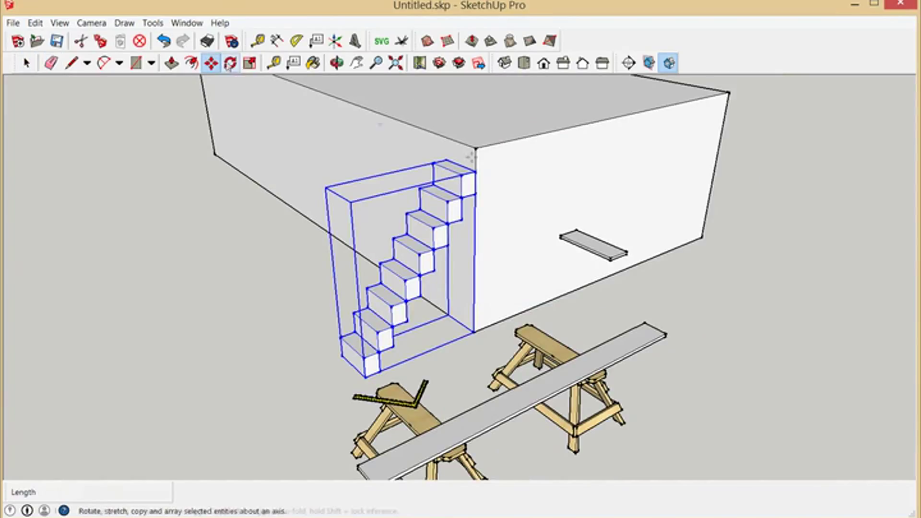
Step: Draw a diagonal from the top step's outer corner to the bottom step's corner, plus a 4-inch edge
{"action": "left_click", "coordinate": [478, 152]}
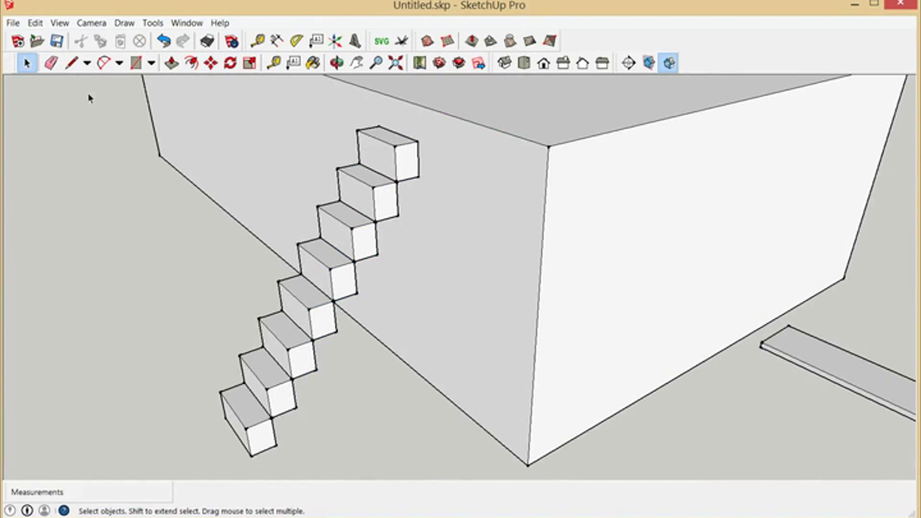
{"action": "left_click", "coordinate": [71, 63]}
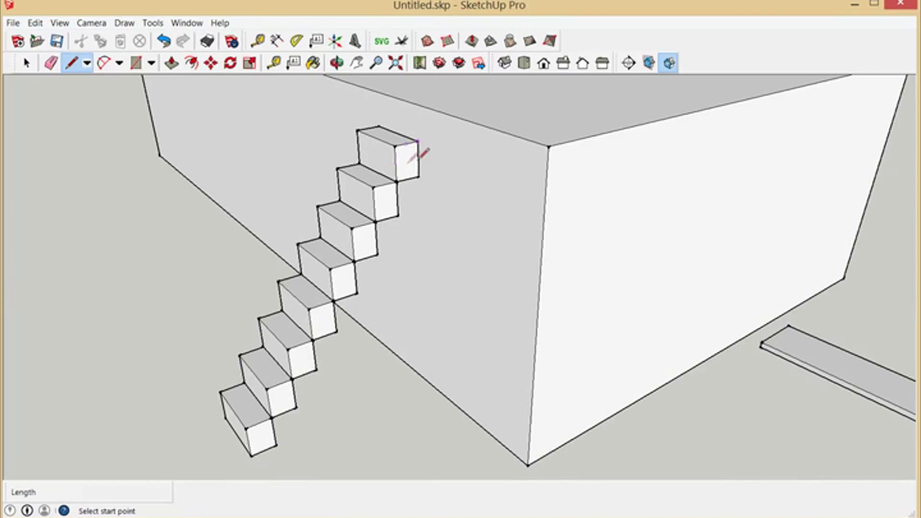
{"action": "left_click", "coordinate": [417, 142]}
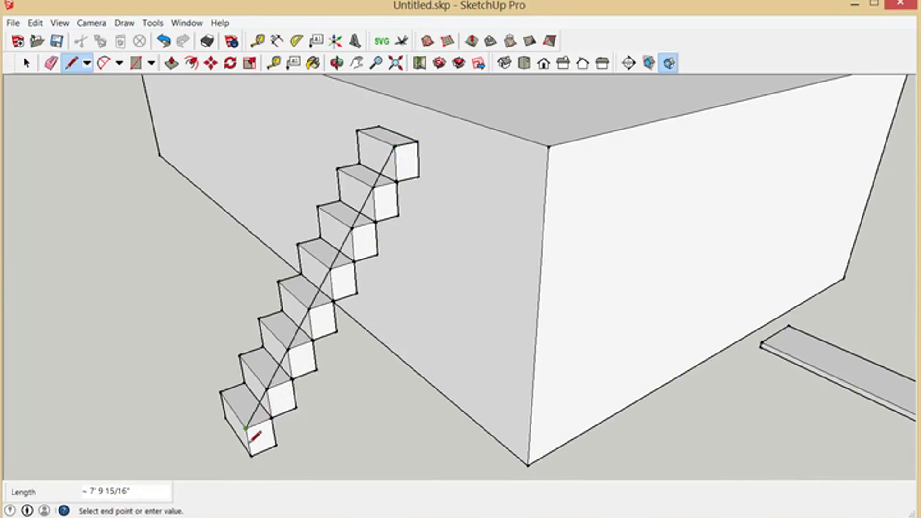
{"action": "left_click", "coordinate": [246, 428]}
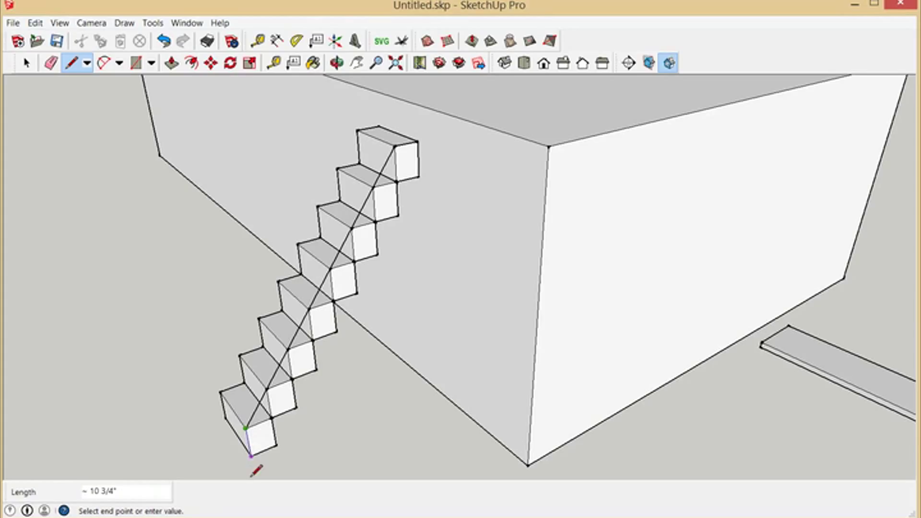
{"action": "left_click", "coordinate": [265, 454]}
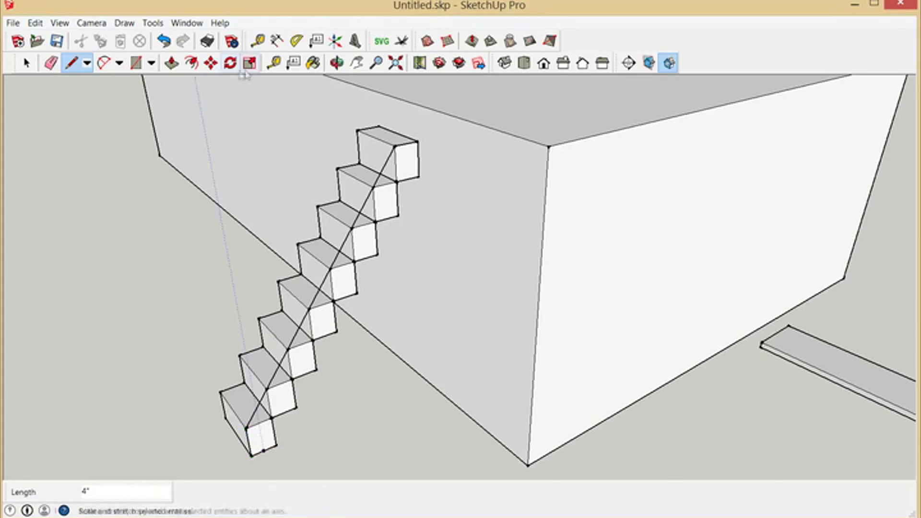
{"action": "left_click", "coordinate": [274, 63]}
{"action": "scroll", "coordinate": [323, 364], "scroll_direction": "up", "scroll_amount": 4}
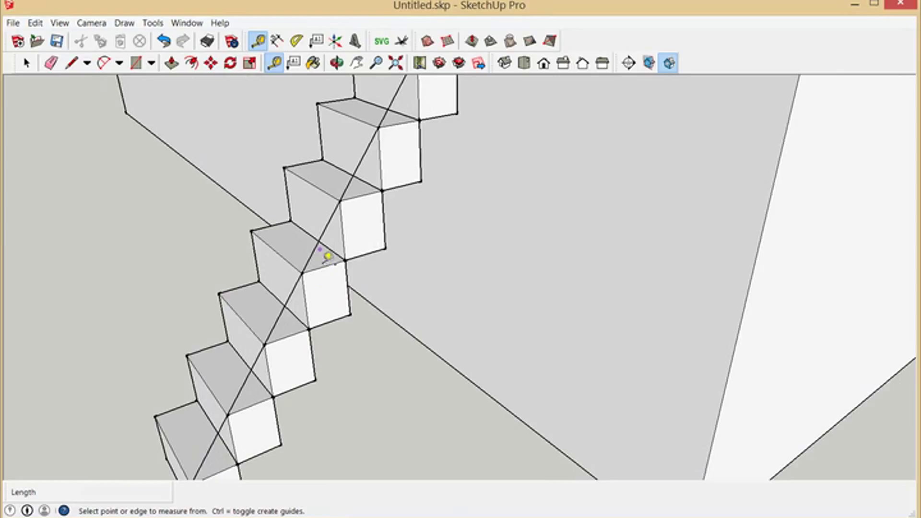
Step: Place a guide 11.25 inches offset from the diagonal line
{"action": "left_click", "coordinate": [332, 241]}
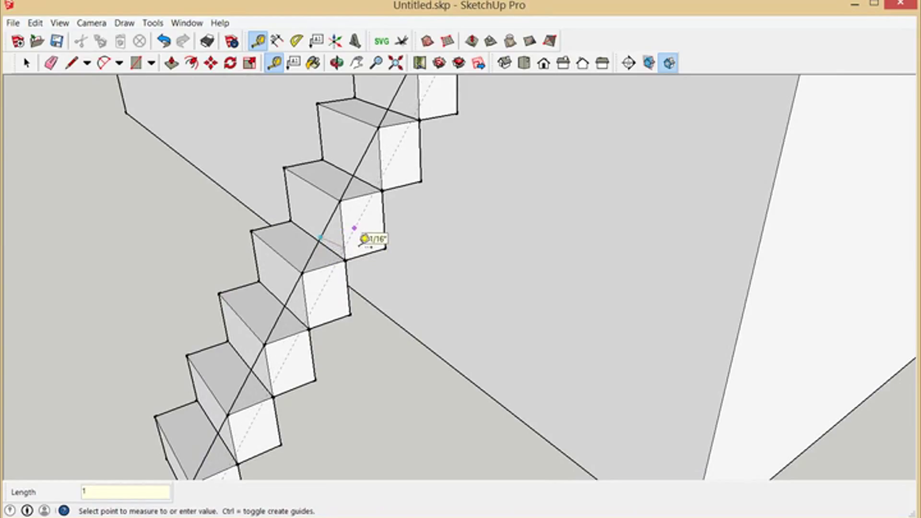
{"action": "type", "text": "11.25"}
{"action": "key", "text": "Return"}
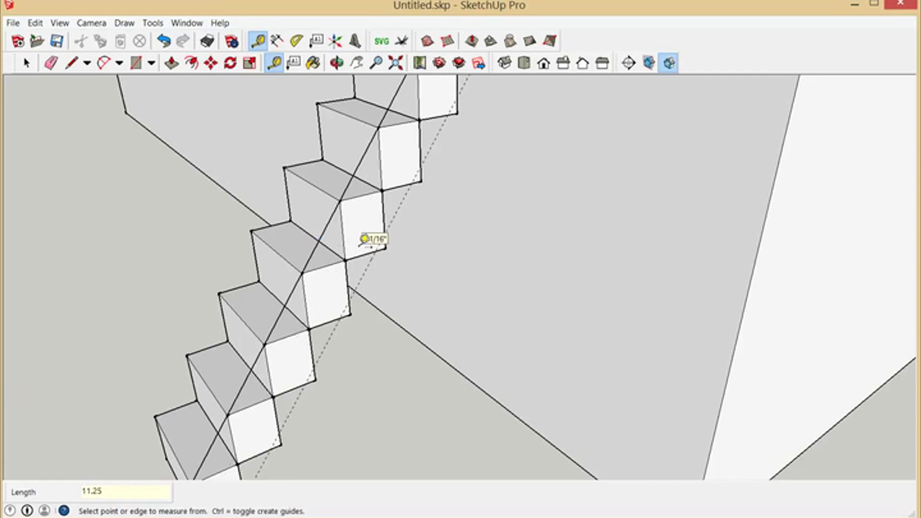
Step: Draw the stringer's lower edge along the guide from the bottom corner up to the top step
{"action": "key", "text": "l"}
{"action": "scroll", "coordinate": [267, 408], "scroll_direction": "down", "scroll_amount": 3}
{"action": "left_click", "coordinate": [254, 399]}
{"action": "scroll", "coordinate": [288, 395], "scroll_direction": "up", "scroll_amount": 5}
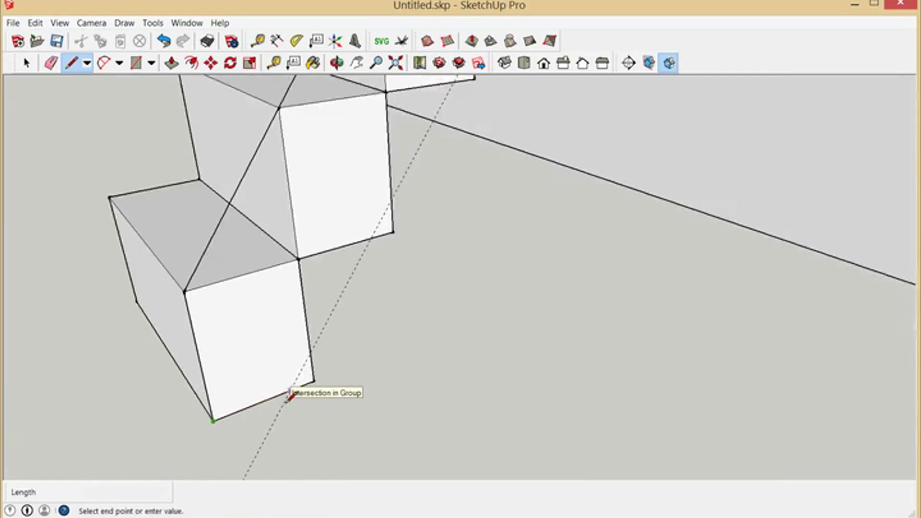
{"action": "scroll", "coordinate": [290, 394], "scroll_direction": "up", "scroll_amount": 1}
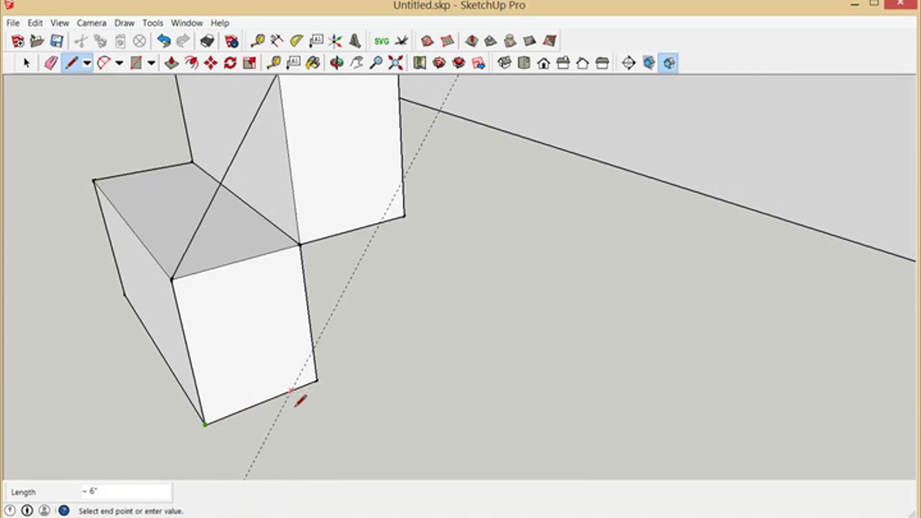
{"action": "left_click", "coordinate": [294, 404]}
{"action": "scroll", "coordinate": [292, 407], "scroll_direction": "down", "scroll_amount": 5}
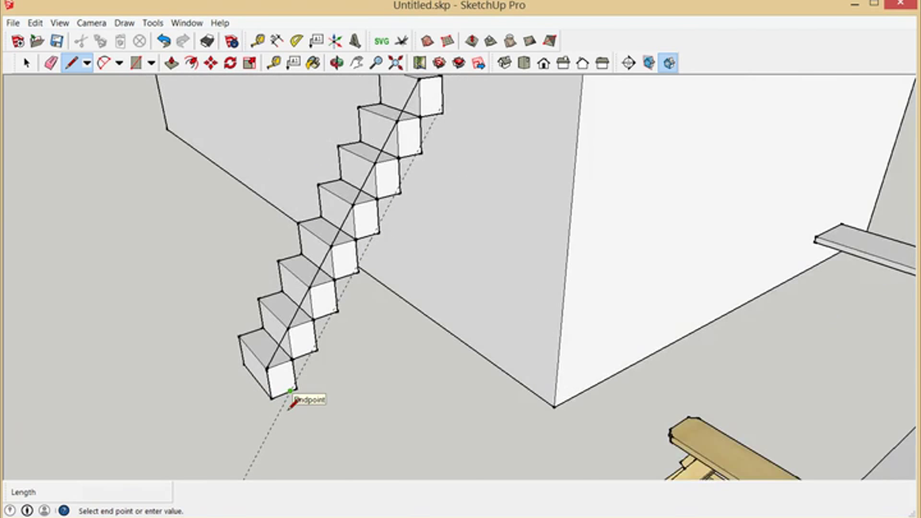
{"action": "scroll", "coordinate": [292, 399], "scroll_direction": "down", "scroll_amount": 3}
{"action": "scroll", "coordinate": [379, 211], "scroll_direction": "up", "scroll_amount": 8}
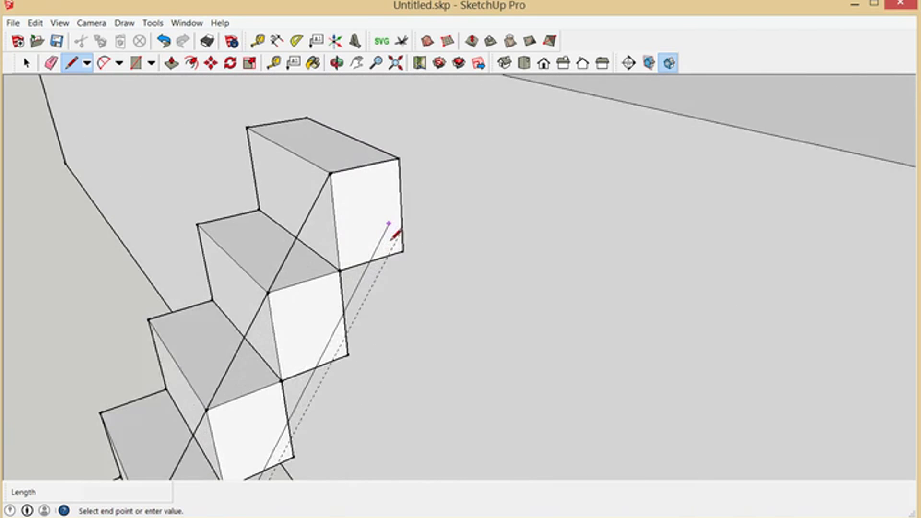
{"action": "scroll", "coordinate": [394, 236], "scroll_direction": "up", "scroll_amount": 2}
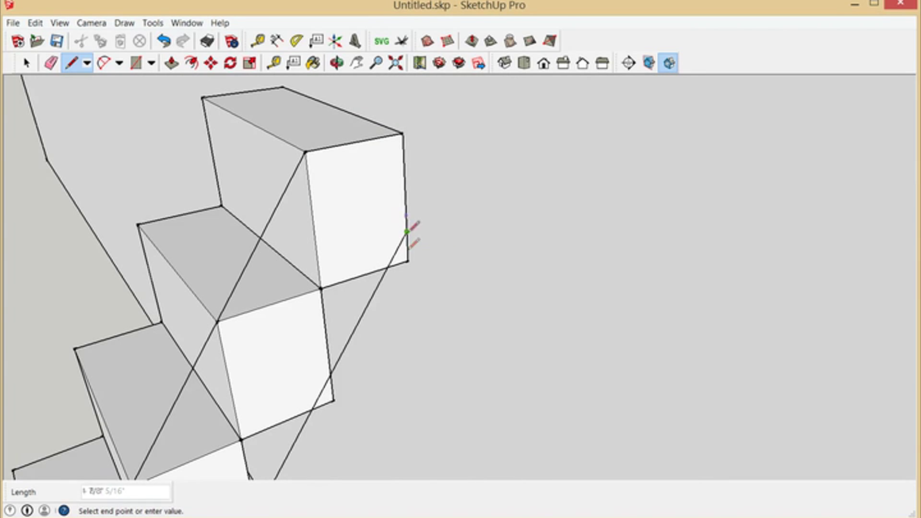
{"action": "left_click", "coordinate": [410, 142]}
{"action": "scroll", "coordinate": [410, 142], "scroll_direction": "down", "scroll_amount": 1}
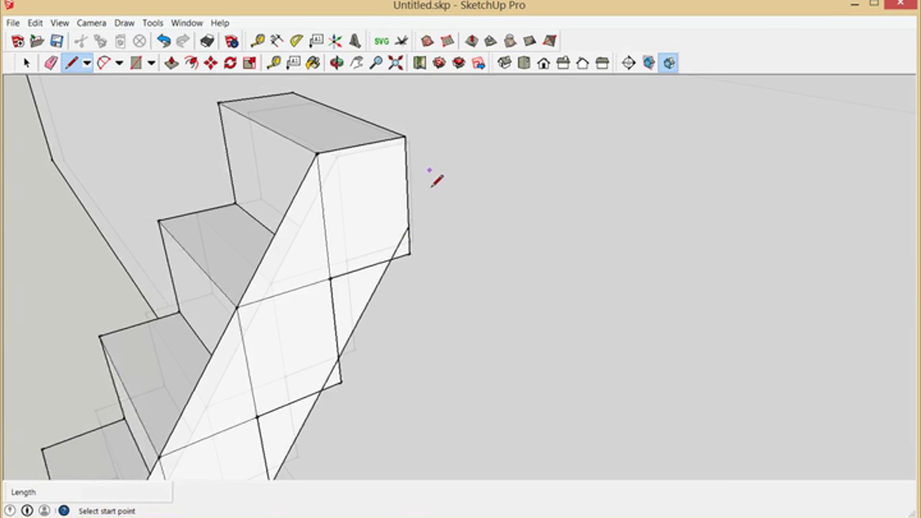
{"action": "scroll", "coordinate": [431, 187], "scroll_direction": "down", "scroll_amount": 5}
{"action": "scroll", "coordinate": [352, 389], "scroll_direction": "up", "scroll_amount": 2}
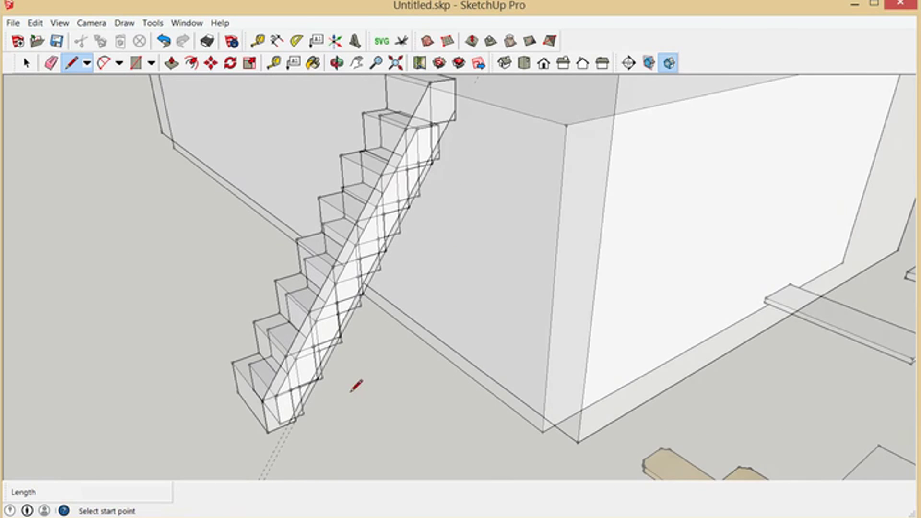
{"action": "scroll", "coordinate": [356, 387], "scroll_direction": "down", "scroll_amount": 2}
{"action": "scroll", "coordinate": [373, 374], "scroll_direction": "up", "scroll_amount": 2}
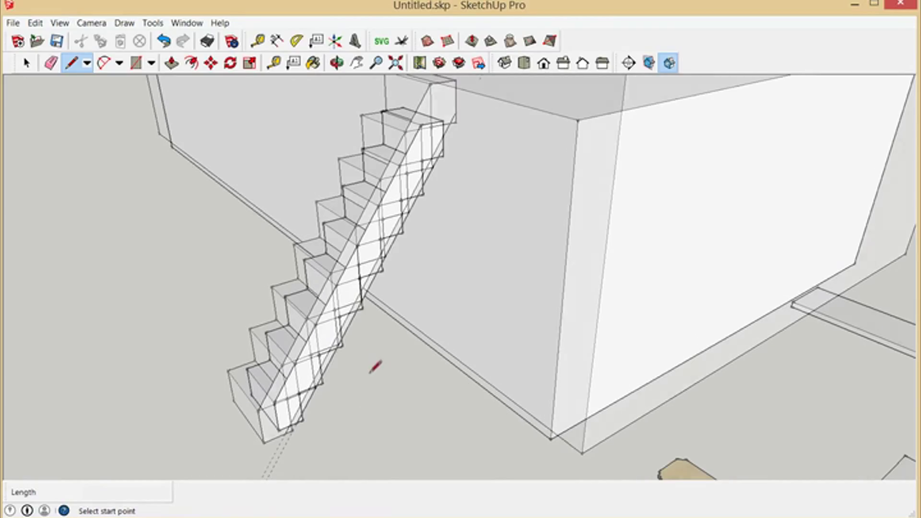
{"action": "left_click", "coordinate": [171, 63]}
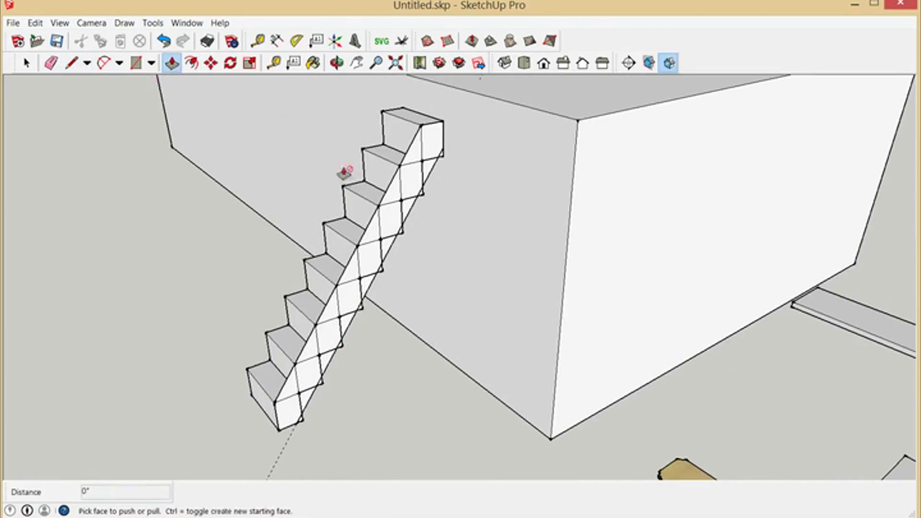
{"action": "left_click", "coordinate": [404, 200]}
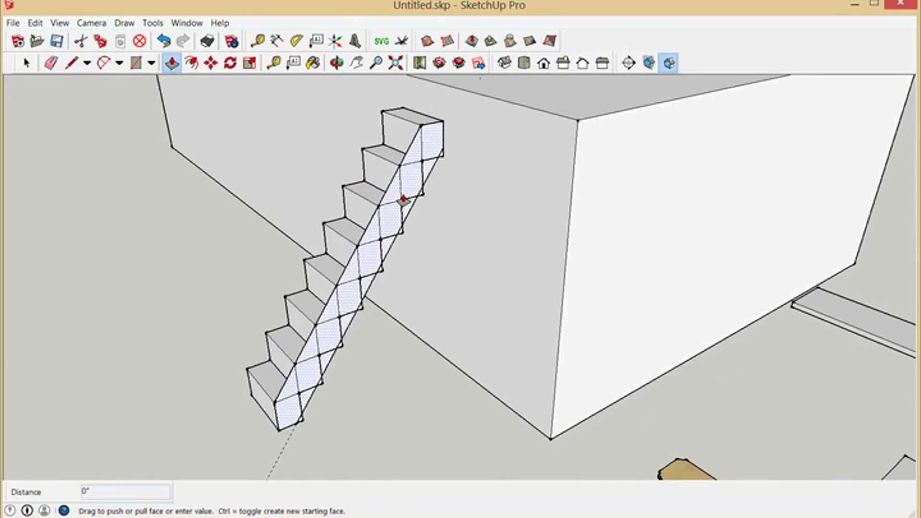
{"action": "key", "text": "Escape"}
{"action": "left_click", "coordinate": [52, 63]}
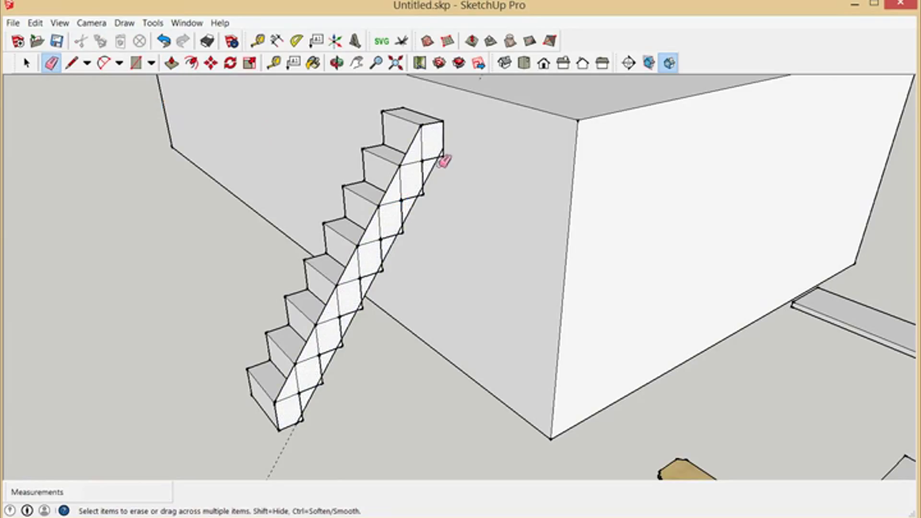
{"action": "left_click_drag", "start_coordinate": [422, 150], "coordinate": [419, 161]}
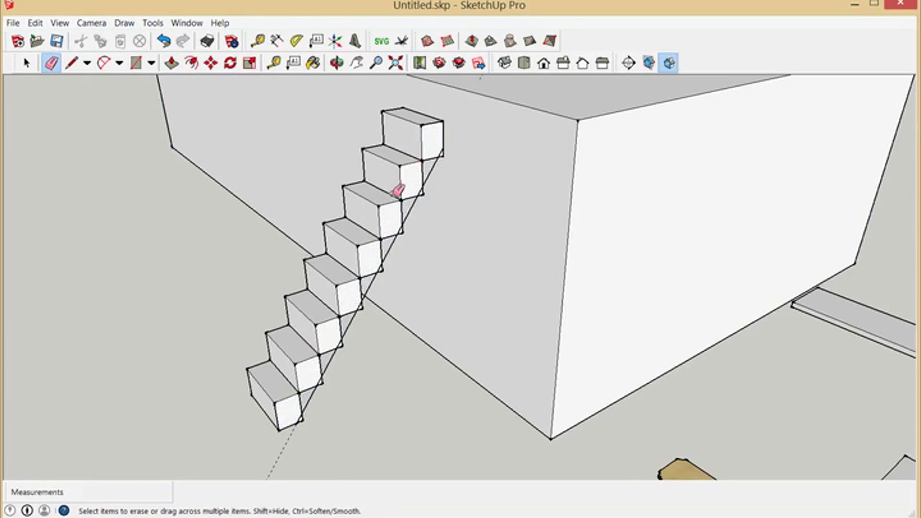
{"action": "key", "text": "ctrl+z"}
{"action": "scroll", "coordinate": [394, 273], "scroll_direction": "up", "scroll_amount": 2}
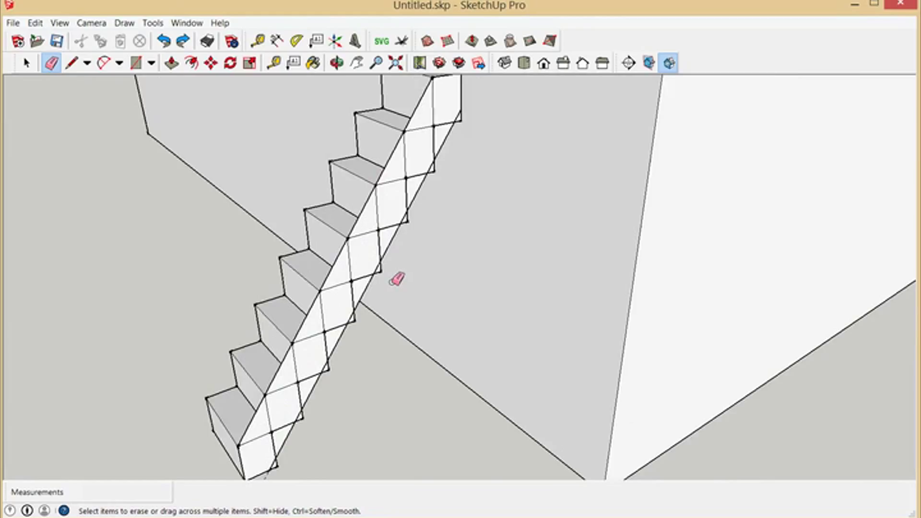
{"action": "scroll", "coordinate": [396, 280], "scroll_direction": "down", "scroll_amount": 3}
{"action": "left_click", "coordinate": [71, 63]}
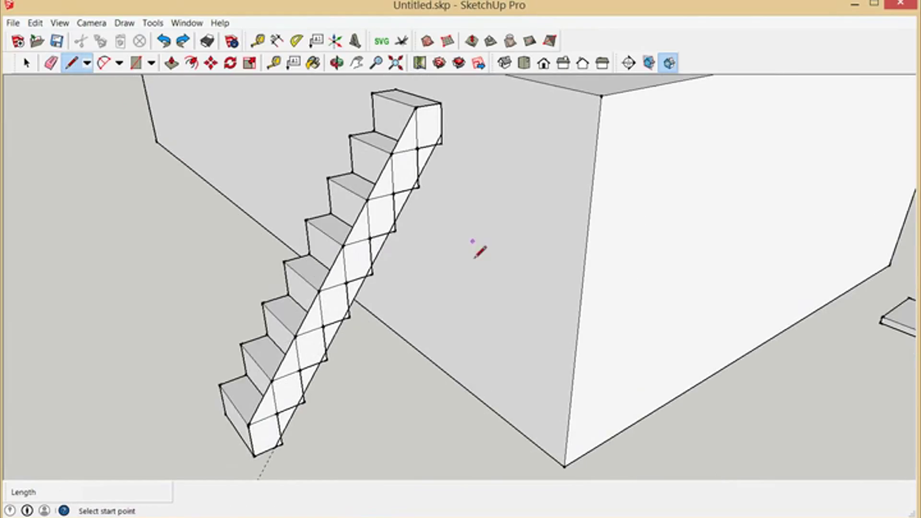
Step: Trace the riser and 8-inch tread outlines of the top steps onto the stringer band
{"action": "left_click", "coordinate": [416, 108]}
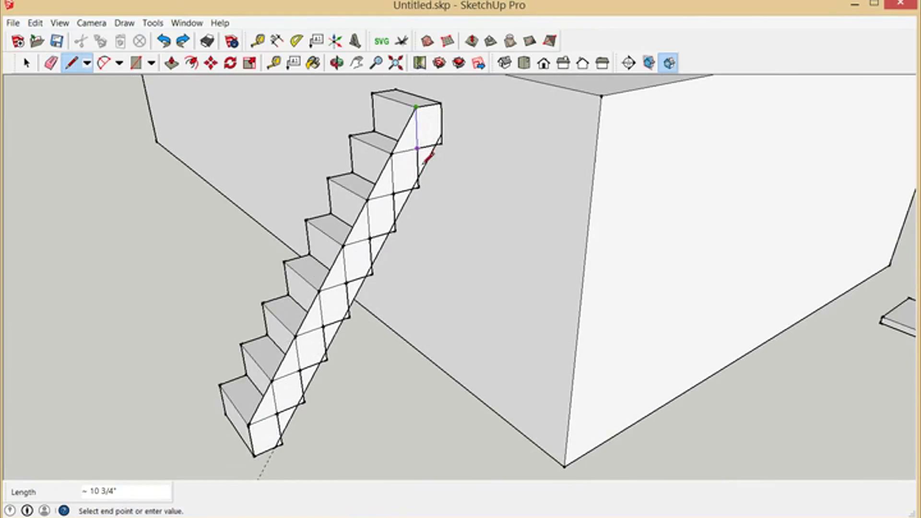
{"action": "left_click", "coordinate": [417, 149]}
{"action": "left_click", "coordinate": [396, 167]}
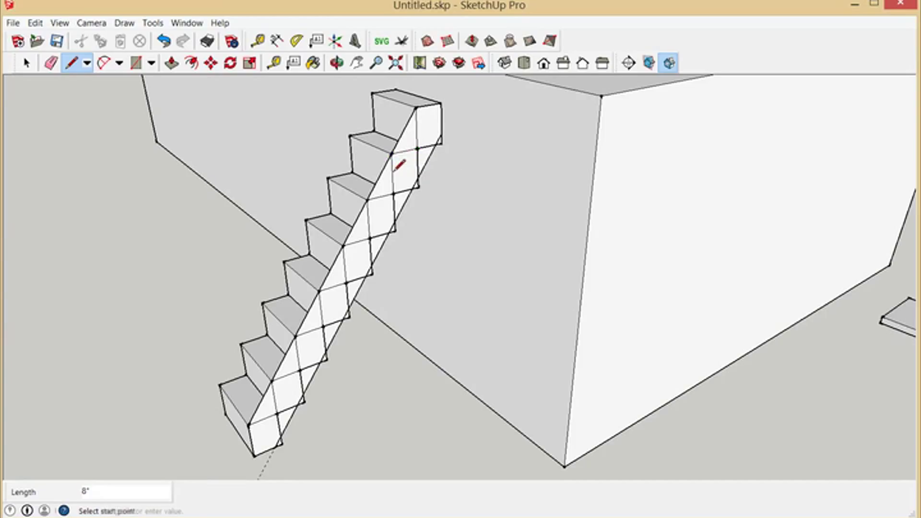
{"action": "left_click", "coordinate": [392, 154]}
{"action": "left_click", "coordinate": [393, 194]}
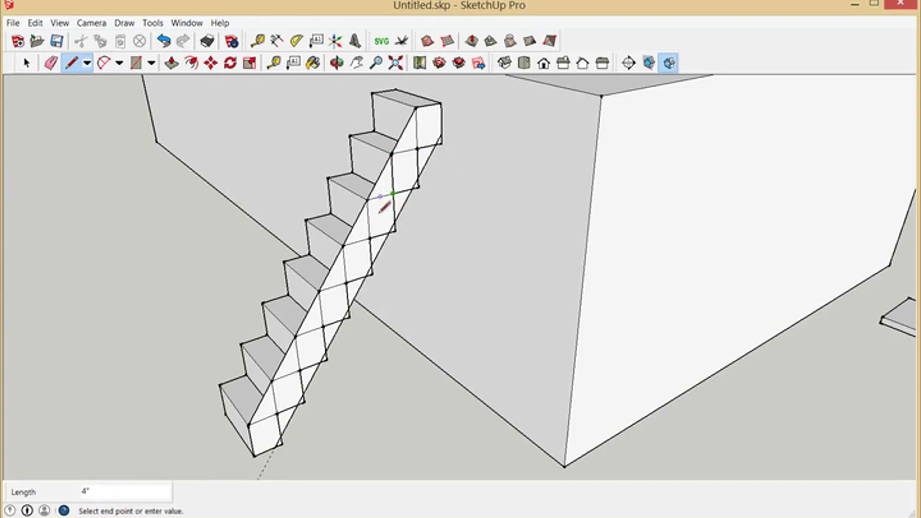
{"action": "left_click", "coordinate": [368, 200]}
{"action": "left_click", "coordinate": [398, 168]}
{"action": "left_click", "coordinate": [421, 163]}
{"action": "left_click", "coordinate": [368, 200]}
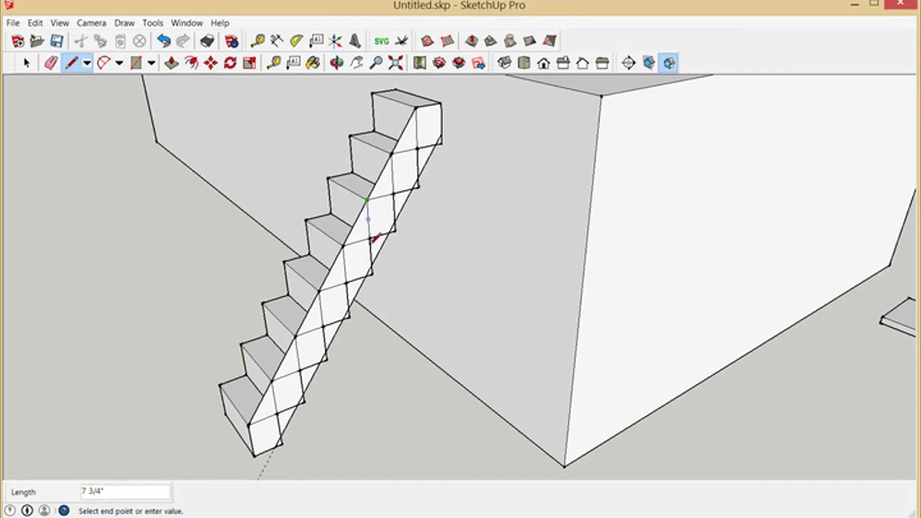
{"action": "left_click", "coordinate": [370, 238]}
{"action": "left_click", "coordinate": [344, 245]}
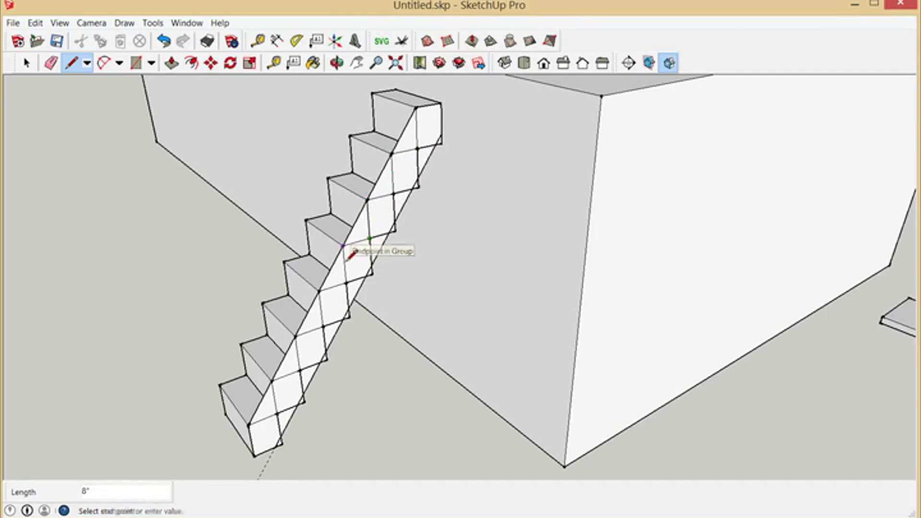
Step: Trace the riser and tread outlines for the lower steps down to the bottom step
{"action": "left_click", "coordinate": [370, 238]}
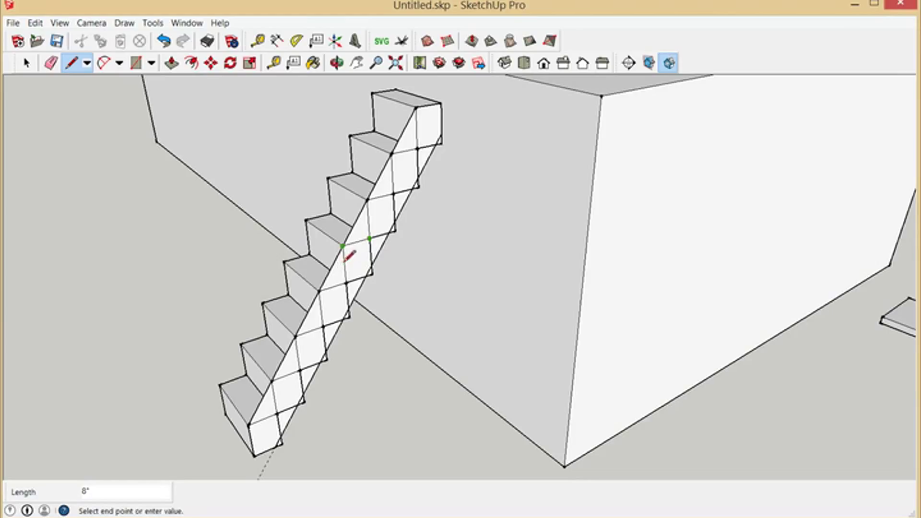
{"action": "left_click", "coordinate": [347, 258]}
{"action": "left_click", "coordinate": [346, 283]}
{"action": "left_click", "coordinate": [319, 291]}
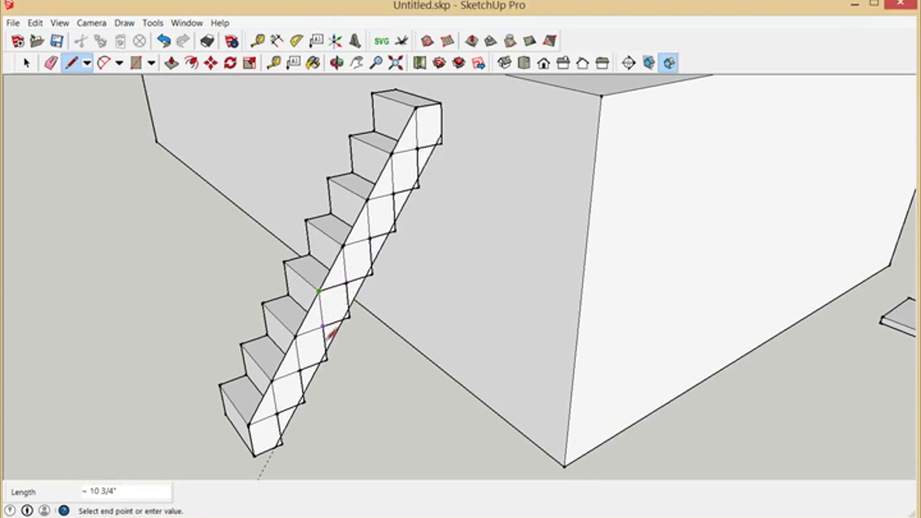
{"action": "left_click", "coordinate": [323, 327]}
{"action": "left_click", "coordinate": [294, 337]}
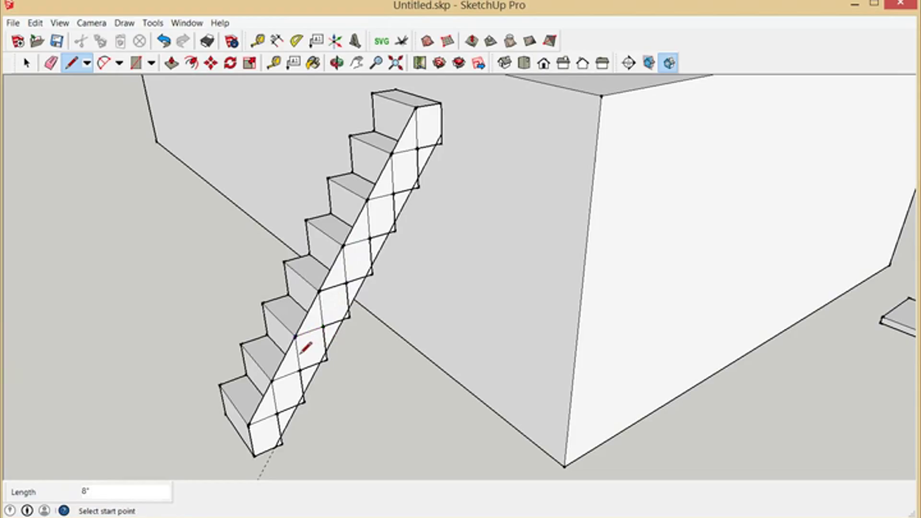
{"action": "left_click", "coordinate": [295, 337]}
{"action": "left_click", "coordinate": [300, 371]}
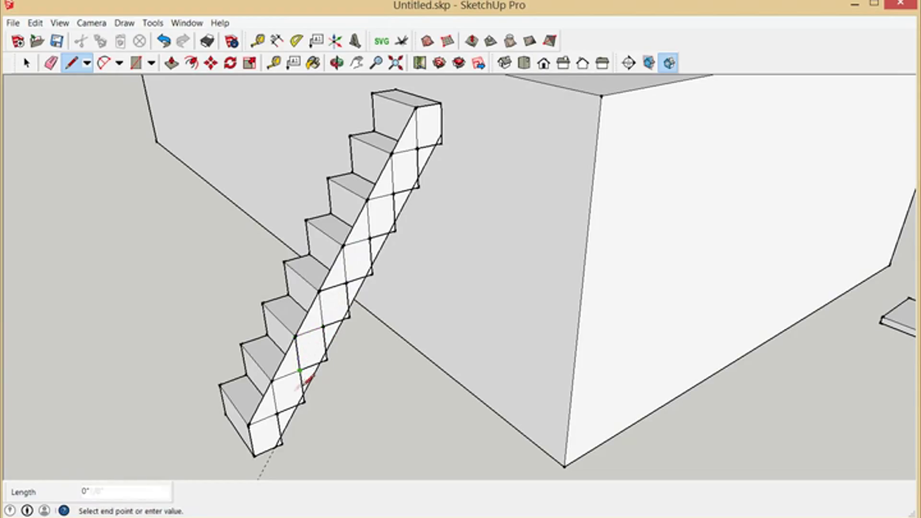
{"action": "left_click", "coordinate": [272, 381]}
{"action": "left_click", "coordinate": [271, 382]}
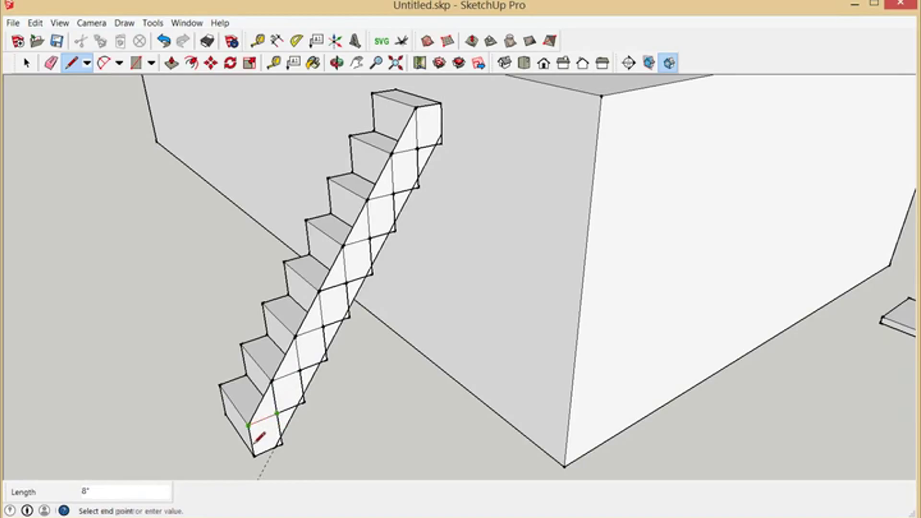
{"action": "key", "text": "Escape"}
Step: Erase the edges along the stair's long diagonal, then undo that erasure
{"action": "left_click", "coordinate": [51, 63]}
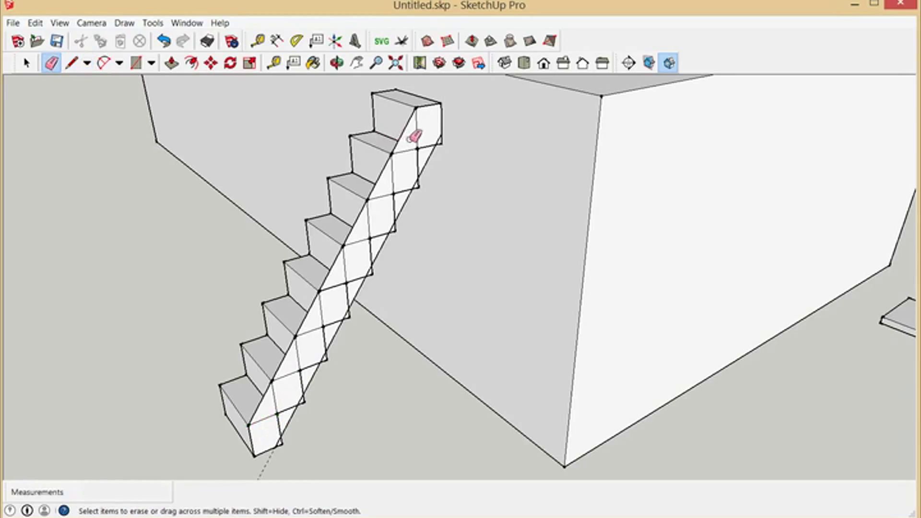
{"action": "mouse_move", "coordinate": [414, 138]}
{"action": "left_mouse_down"}
{"action": "mouse_move", "coordinate": [349, 233]}
{"action": "mouse_move", "coordinate": [328, 287]}
{"action": "mouse_move", "coordinate": [340, 284]}
{"action": "mouse_move", "coordinate": [326, 325]}
{"action": "left_mouse_up"}
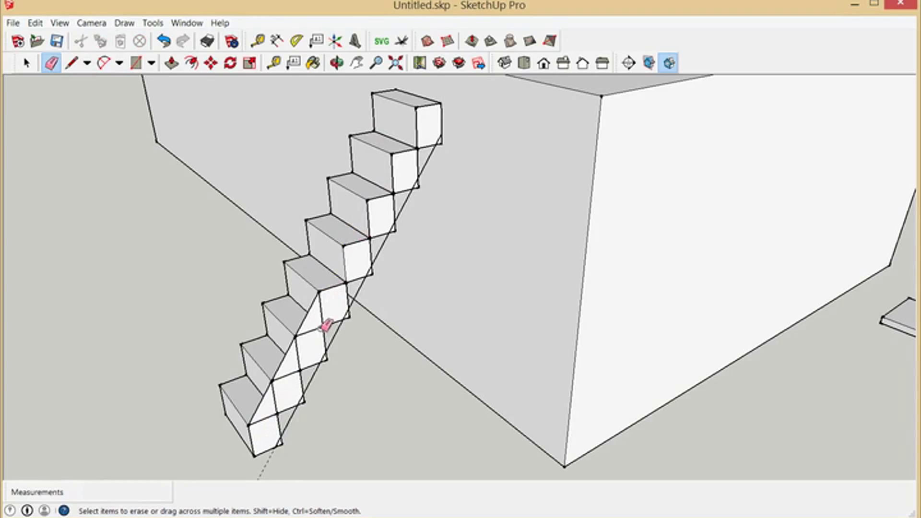
{"action": "key", "text": "ctrl+z"}
{"action": "scroll", "coordinate": [380, 360], "scroll_direction": "up", "scroll_amount": 3}
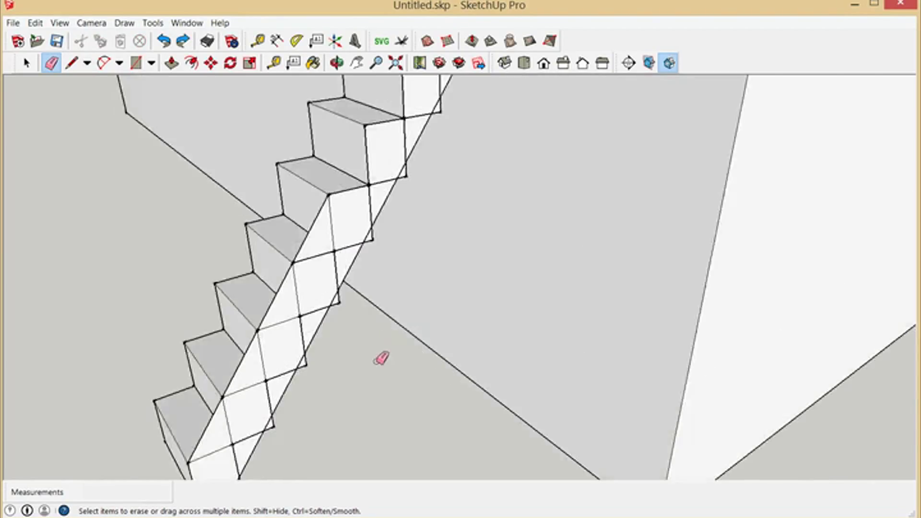
{"action": "scroll", "coordinate": [378, 361], "scroll_direction": "down", "scroll_amount": 1}
Step: Draw a riser edge from the upper step corner down to the lower step corner
{"action": "left_click", "coordinate": [71, 62]}
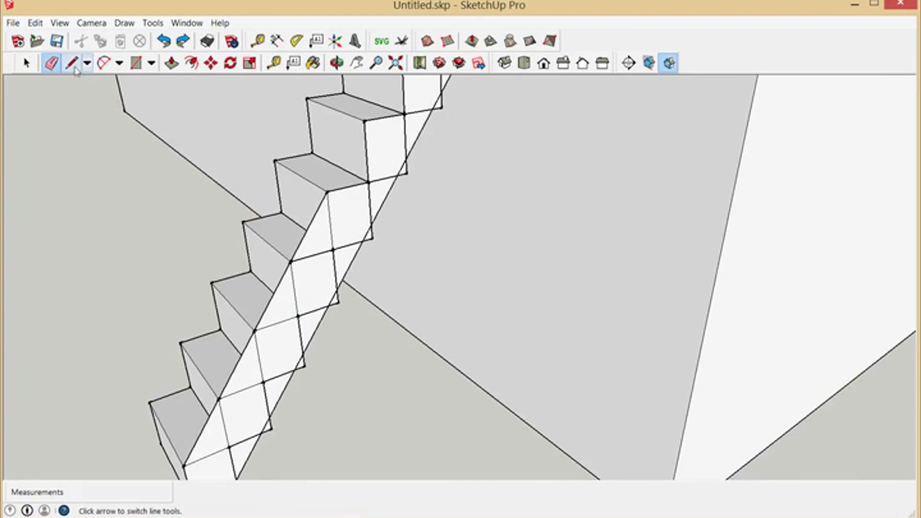
{"action": "left_click", "coordinate": [364, 121]}
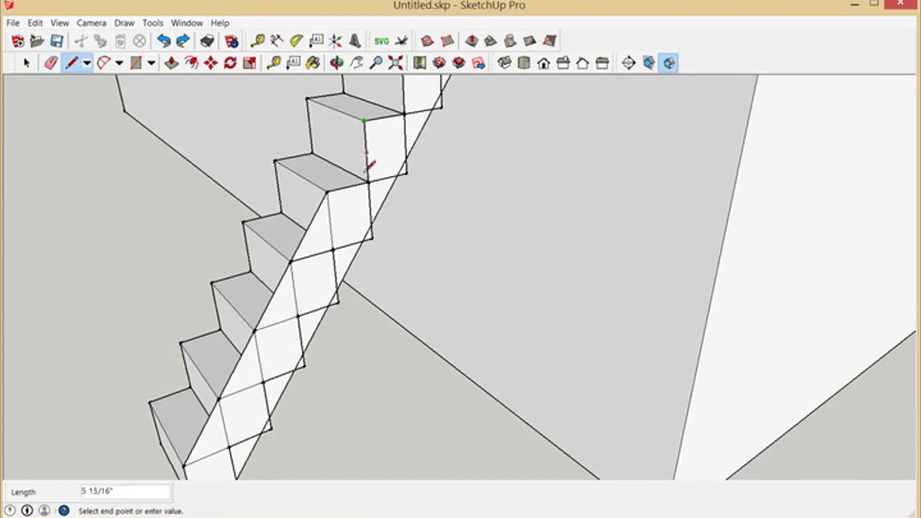
{"action": "left_click", "coordinate": [368, 182]}
{"action": "left_click", "coordinate": [373, 198]}
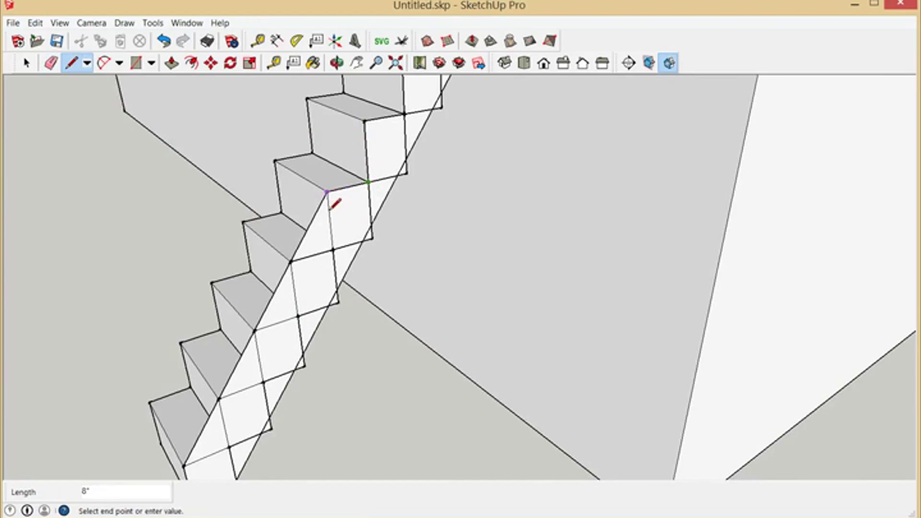
{"action": "key", "text": "Escape"}
{"action": "scroll", "coordinate": [370, 189], "scroll_direction": "down", "scroll_amount": 3}
{"action": "key", "text": "ctrl+z"}
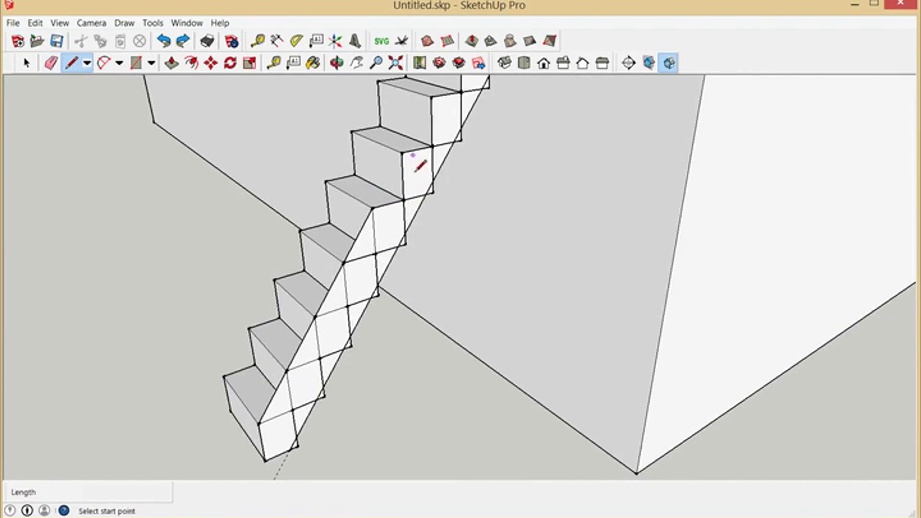
Step: Select the stair block group and start moving it aside from a floor-edge point
{"action": "key", "text": "space"}
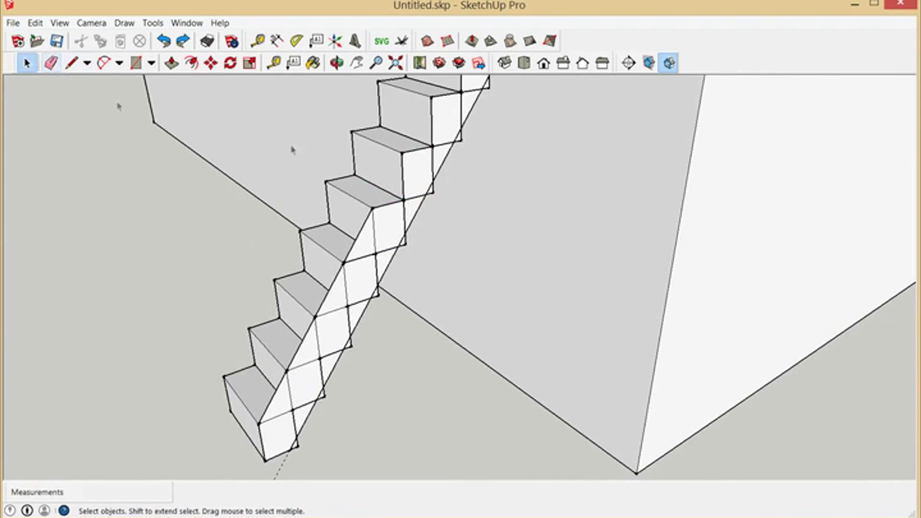
{"action": "left_click", "coordinate": [375, 155]}
{"action": "key", "text": "m"}
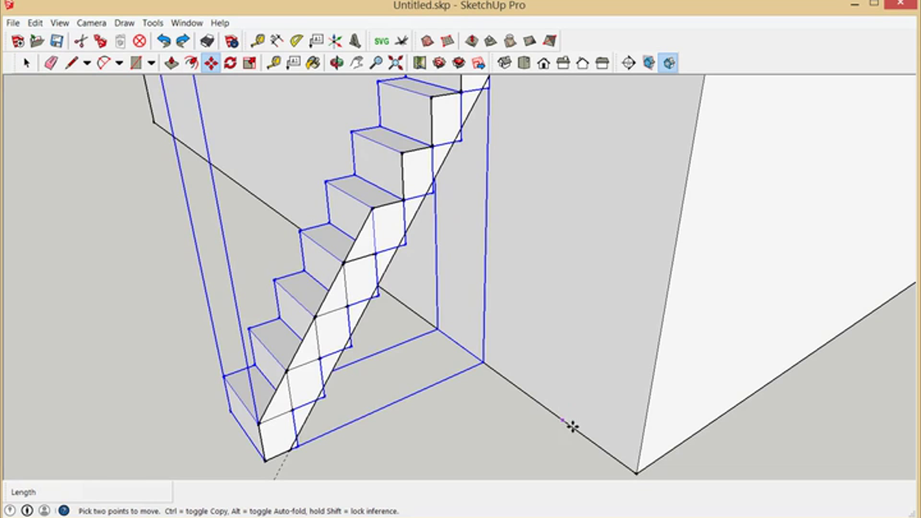
{"action": "left_click", "coordinate": [574, 428]}
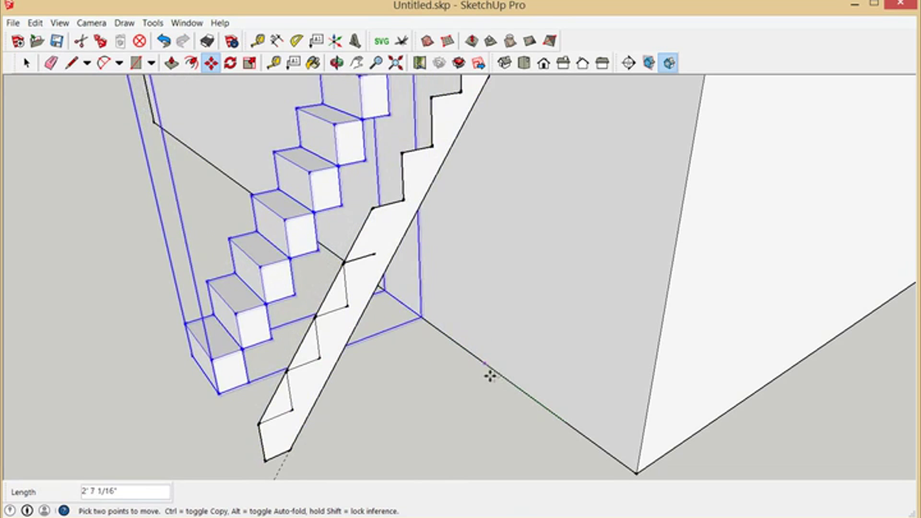
{"action": "scroll", "coordinate": [487, 369], "scroll_direction": "down", "scroll_amount": 3}
{"action": "scroll", "coordinate": [489, 367], "scroll_direction": "up", "scroll_amount": 2}
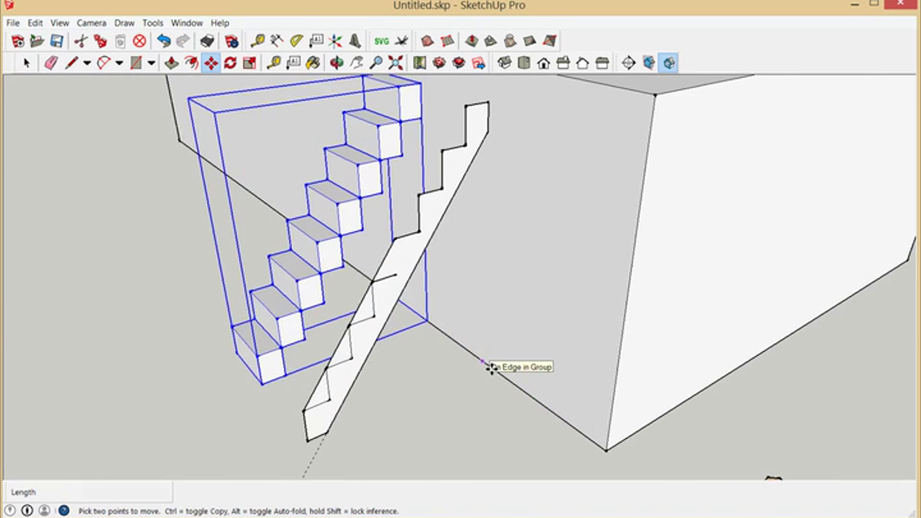
Step: Draw the short edge that closes the stringer's notch
{"action": "left_click", "coordinate": [72, 63]}
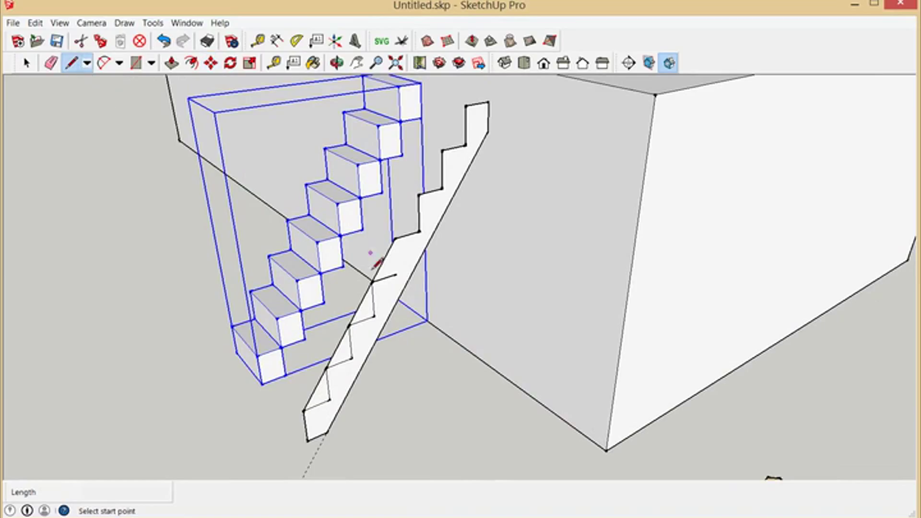
{"action": "left_click", "coordinate": [401, 253]}
{"action": "left_click", "coordinate": [405, 281]}
{"action": "scroll", "coordinate": [436, 372], "scroll_direction": "up", "scroll_amount": 2}
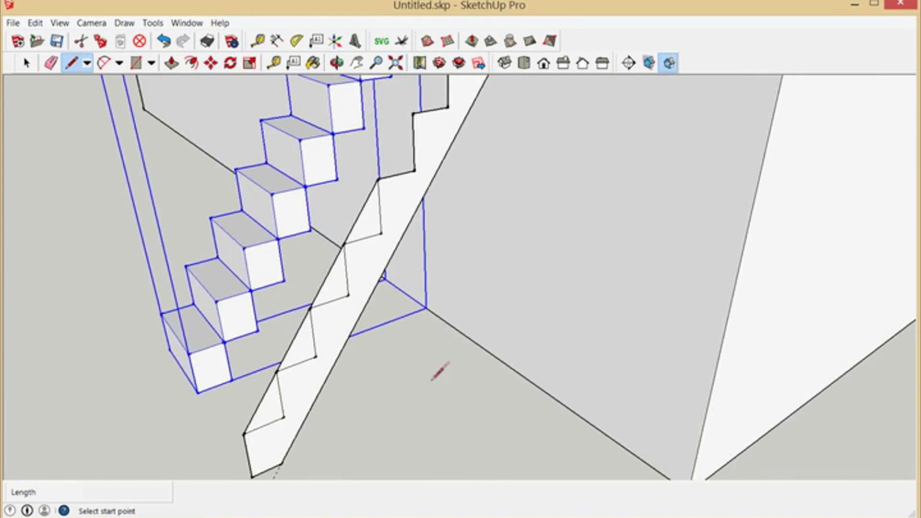
Step: Erase the three diagonal stringer edges, leaving the stepped outline
{"action": "left_click", "coordinate": [51, 62]}
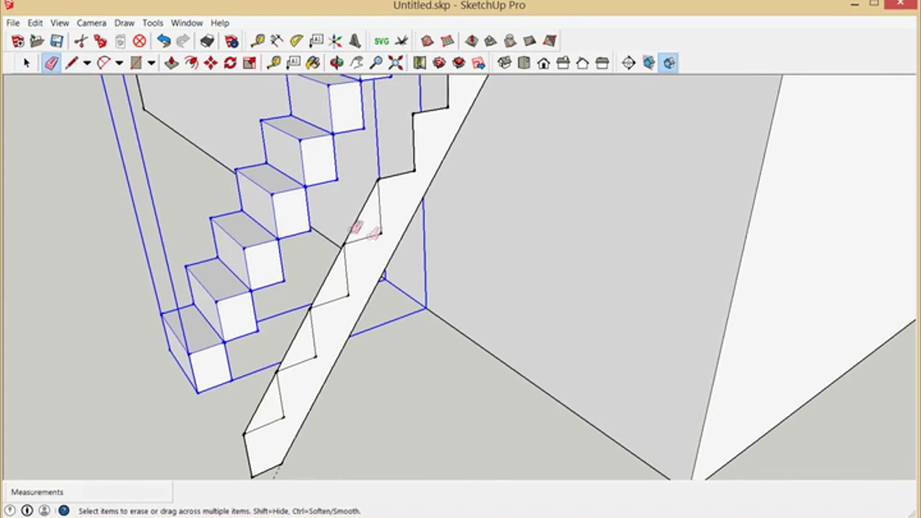
{"action": "left_click", "coordinate": [373, 224]}
{"action": "left_click", "coordinate": [339, 279]}
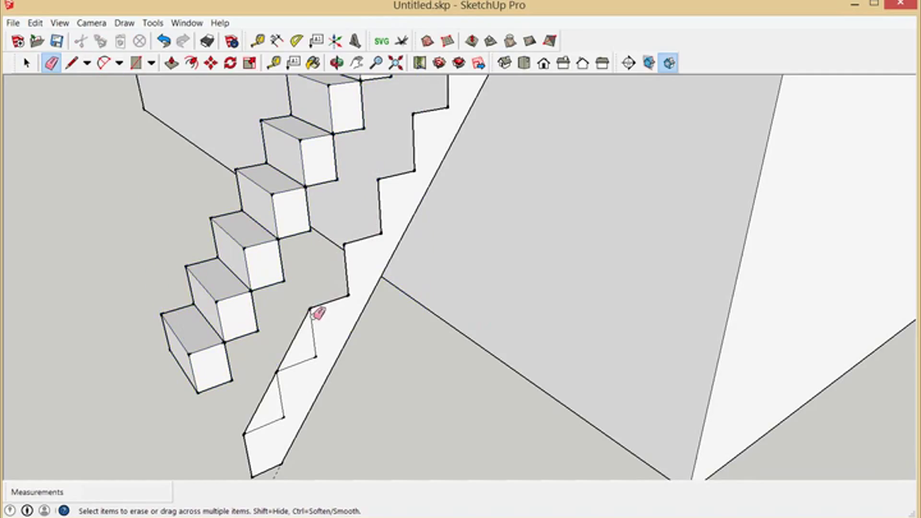
{"action": "left_click_drag", "start_coordinate": [301, 350], "coordinate": [278, 384]}
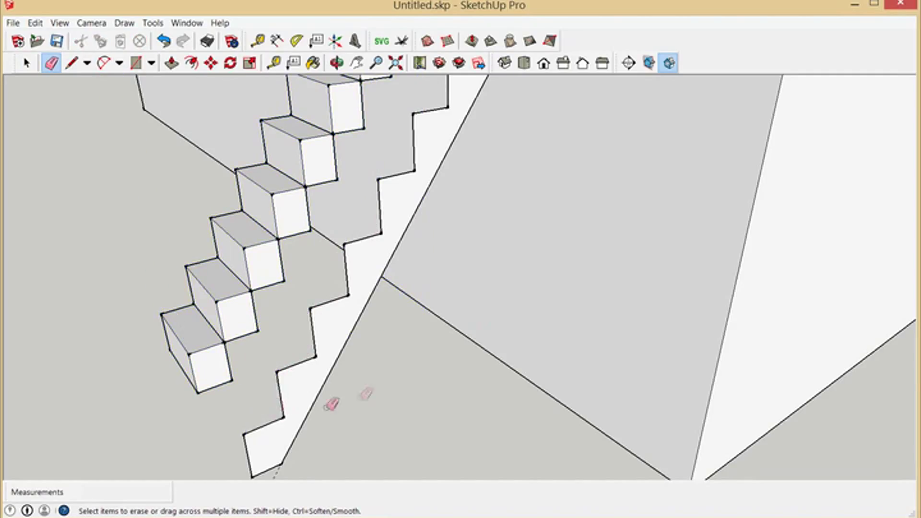
{"action": "scroll", "coordinate": [393, 382], "scroll_direction": "down", "scroll_amount": 3}
Step: Push/Pull the stringer face out 1.5 inches thick
{"action": "left_click", "coordinate": [172, 63]}
{"action": "left_click", "coordinate": [408, 273]}
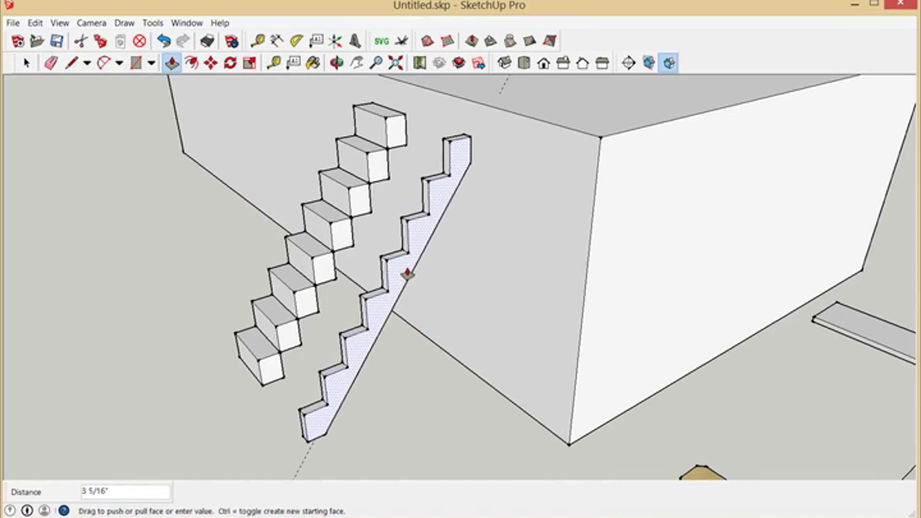
{"action": "left_click", "coordinate": [409, 276]}
{"action": "type", "text": "1.5"}
{"action": "key", "text": "Return"}
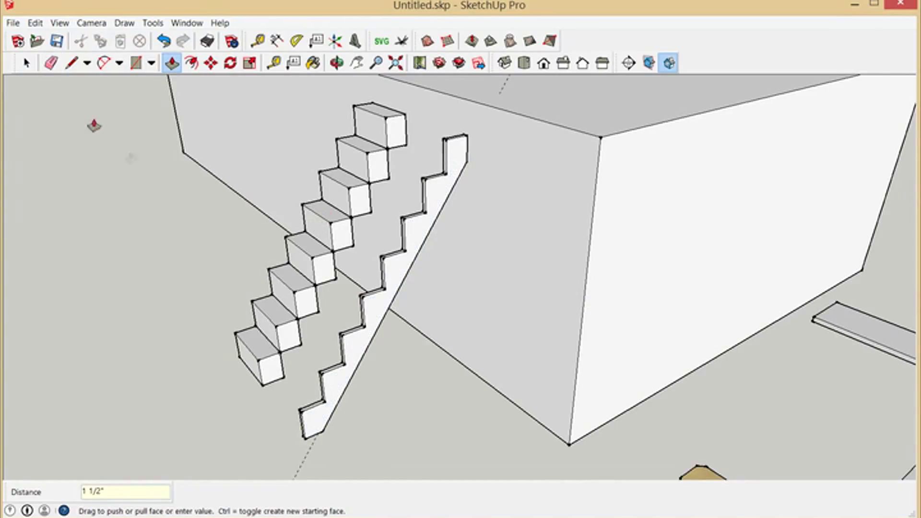
Step: Select and delete the stair block
{"action": "left_click", "coordinate": [26, 63]}
{"action": "left_click", "coordinate": [330, 210]}
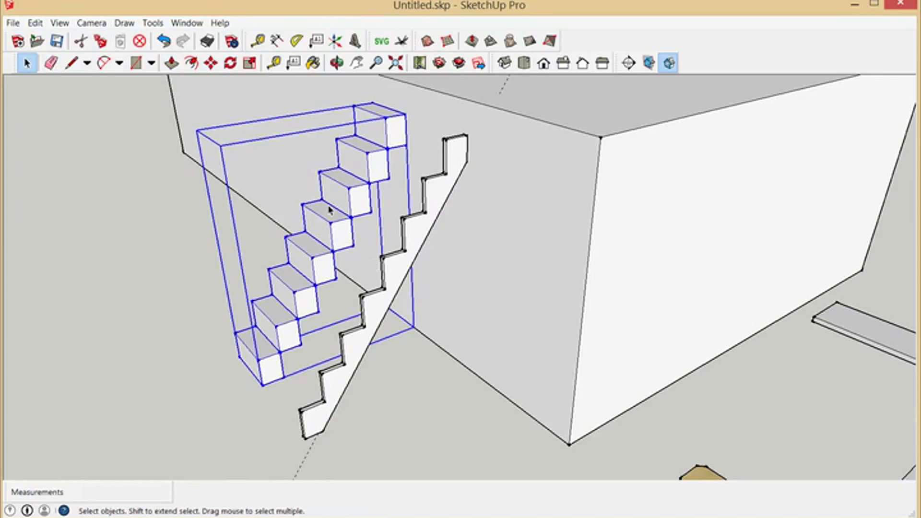
{"action": "key", "text": "Delete"}
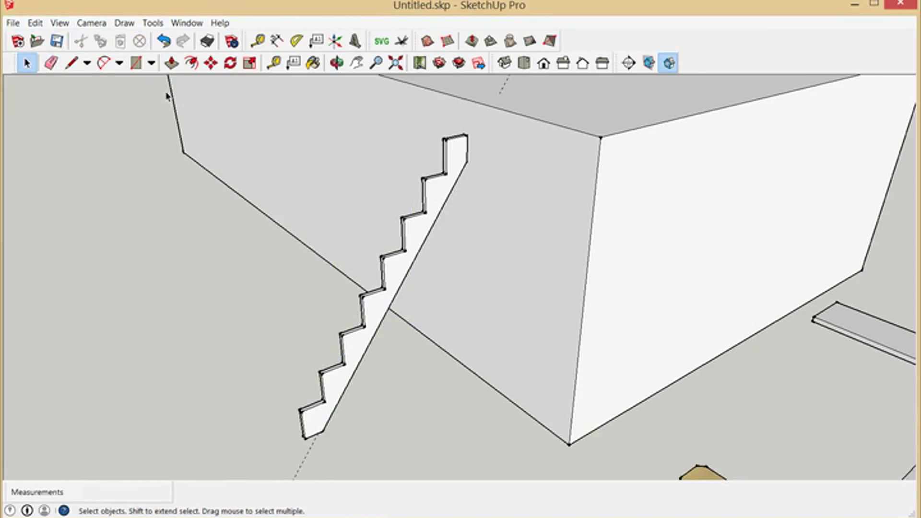
Step: Window-select all the stringer geometry and make it a group
{"action": "left_click_drag", "start_coordinate": [165, 83], "coordinate": [511, 456]}
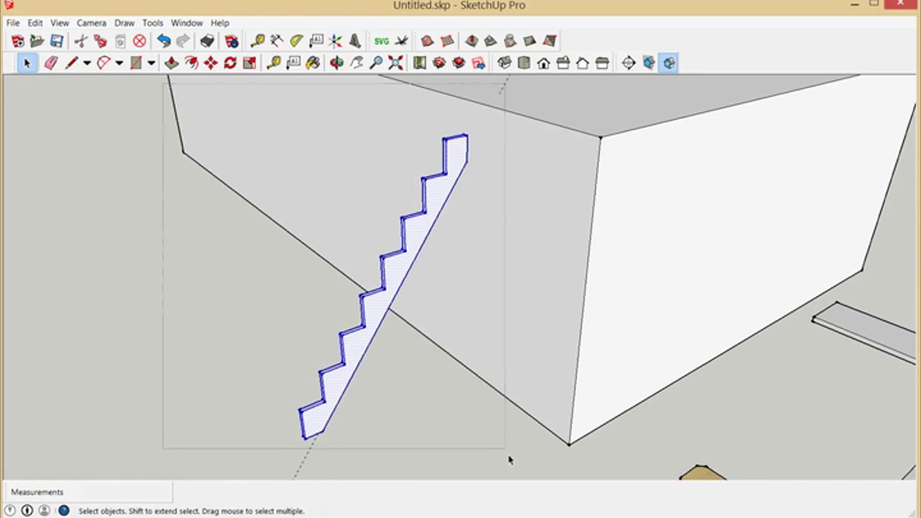
{"action": "right_click", "coordinate": [426, 236]}
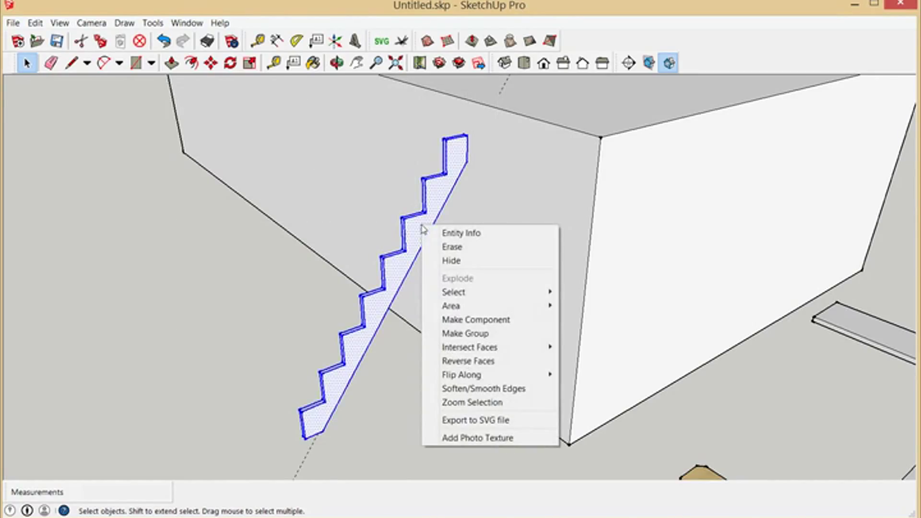
{"action": "left_click", "coordinate": [473, 333]}
{"action": "triple_click", "coordinate": [476, 364]}
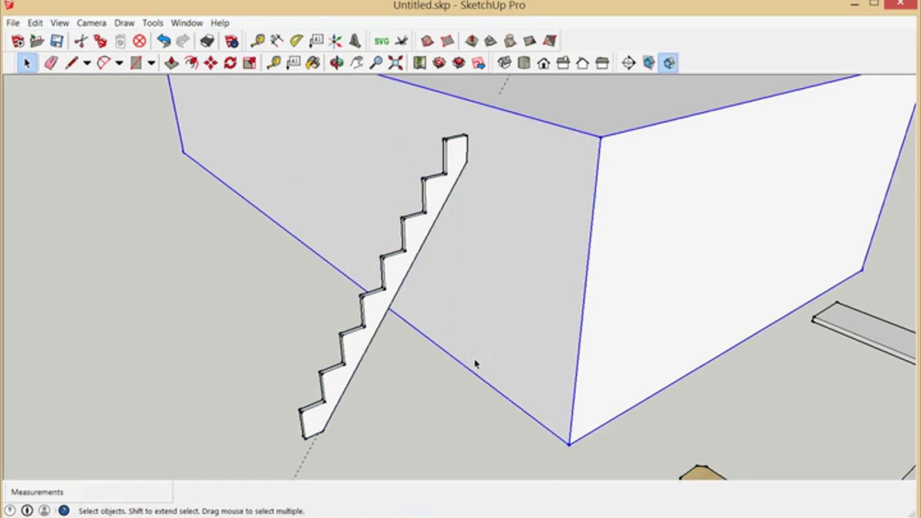
{"action": "left_click", "coordinate": [315, 459]}
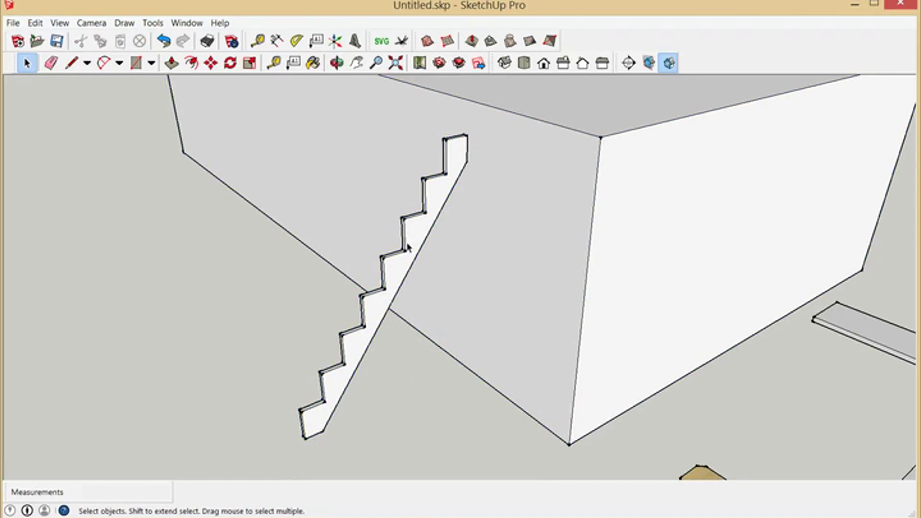
Step: Select the stringer group and start a Ctrl copy-move from its corner
{"action": "left_click", "coordinate": [427, 217]}
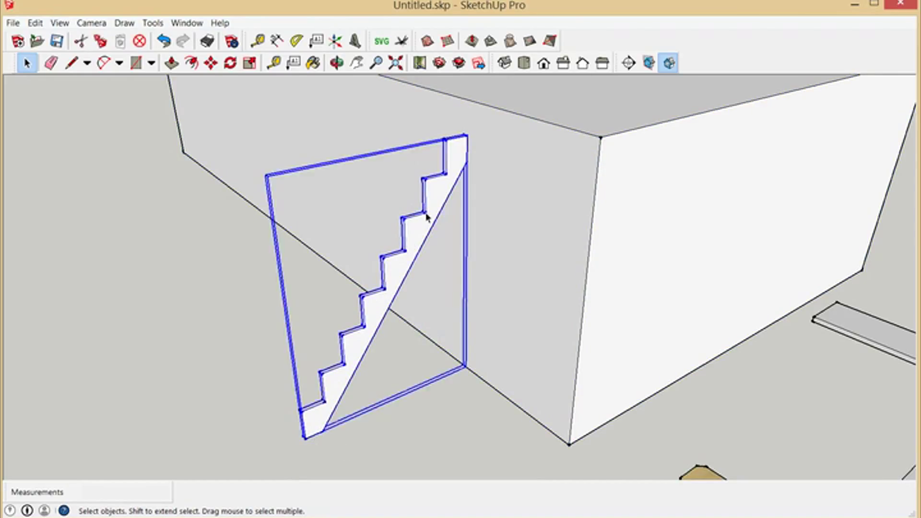
{"action": "left_click", "coordinate": [211, 63]}
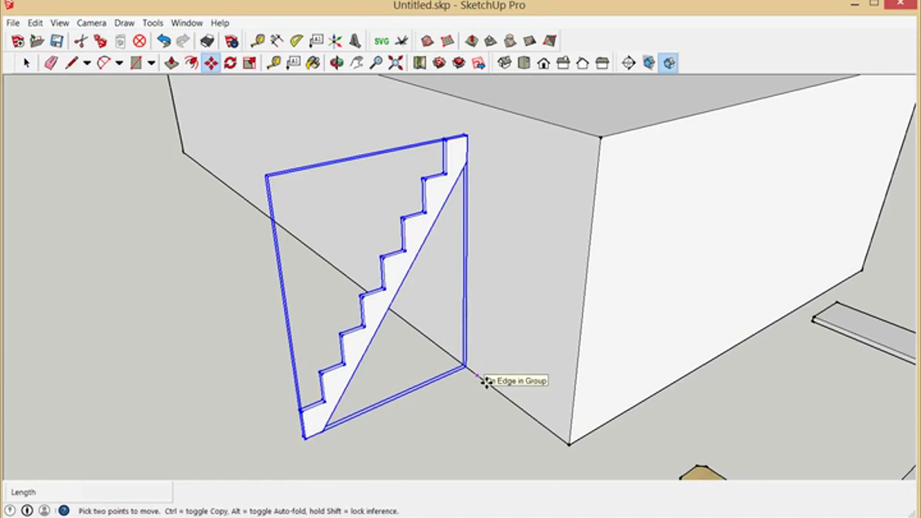
{"action": "left_click", "coordinate": [486, 381]}
{"action": "key", "text": "ctrl"}
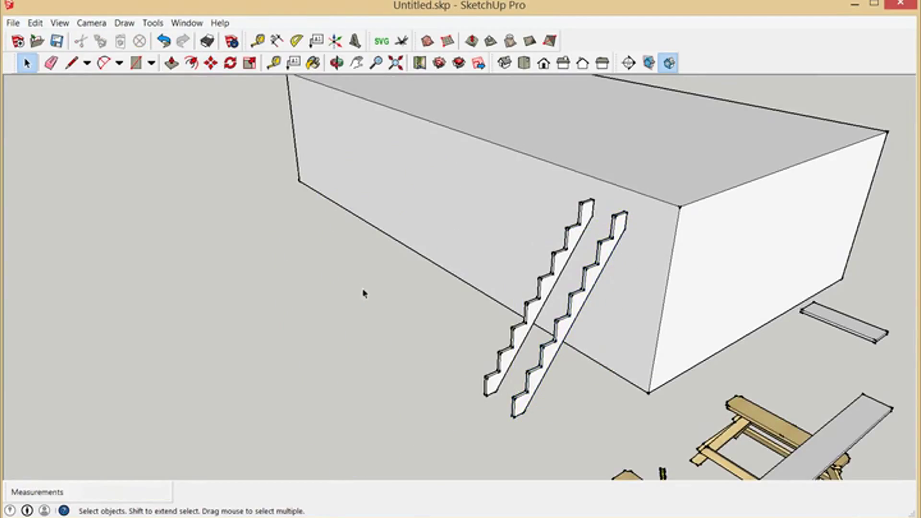
Step: Move the tread plank from the ground up onto the stringers
{"action": "left_click", "coordinate": [835, 322]}
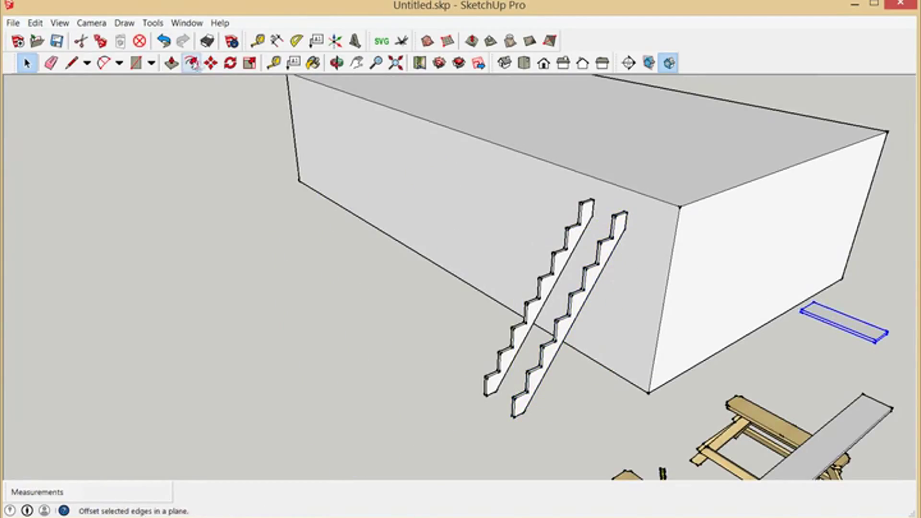
{"action": "left_click", "coordinate": [211, 63]}
{"action": "left_click", "coordinate": [886, 344]}
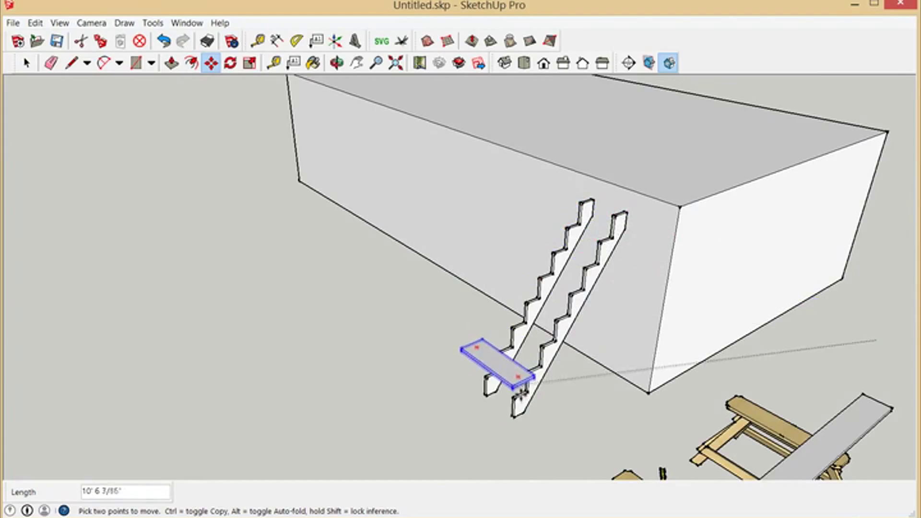
{"action": "scroll", "coordinate": [521, 396], "scroll_direction": "up", "scroll_amount": 5}
{"action": "type", "text": "2"}
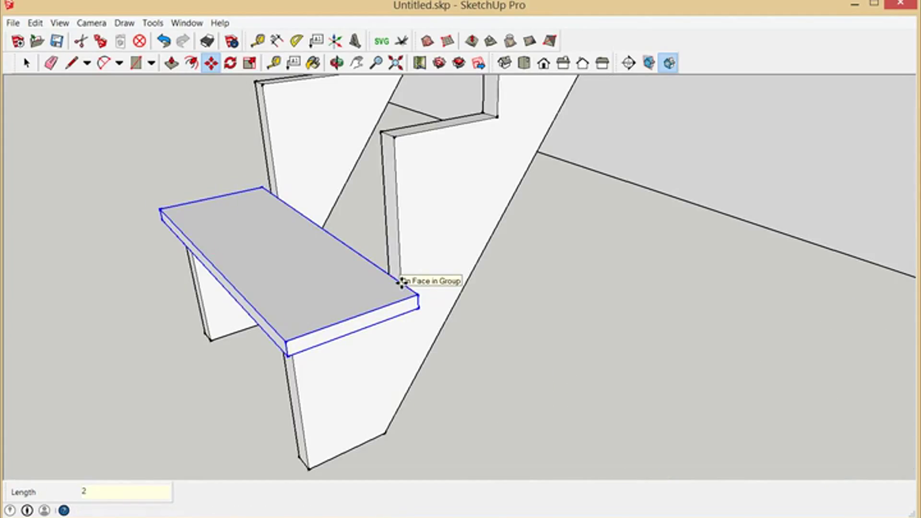
{"action": "left_click", "coordinate": [402, 283]}
Step: Inside the plank group, push its front face in 1 1/2 inches
{"action": "left_click", "coordinate": [337, 63]}
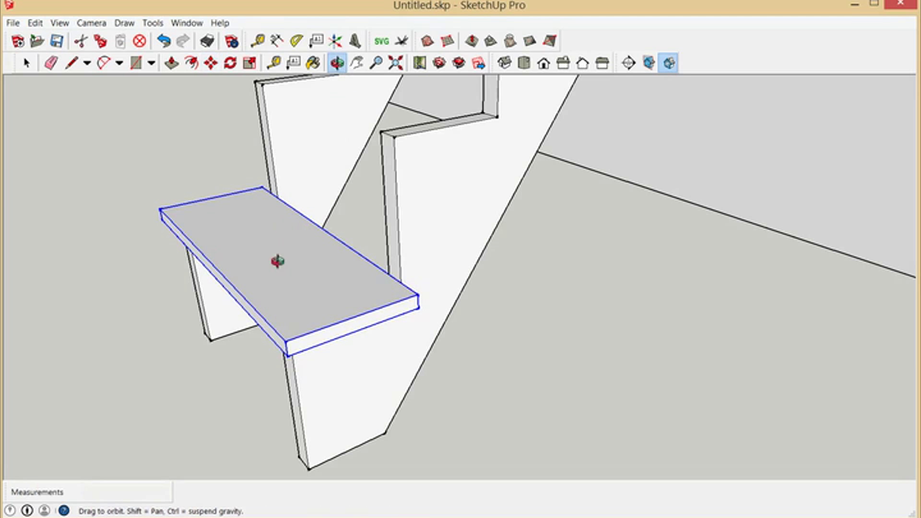
{"action": "left_click_drag", "start_coordinate": [277, 261], "coordinate": [148, 175]}
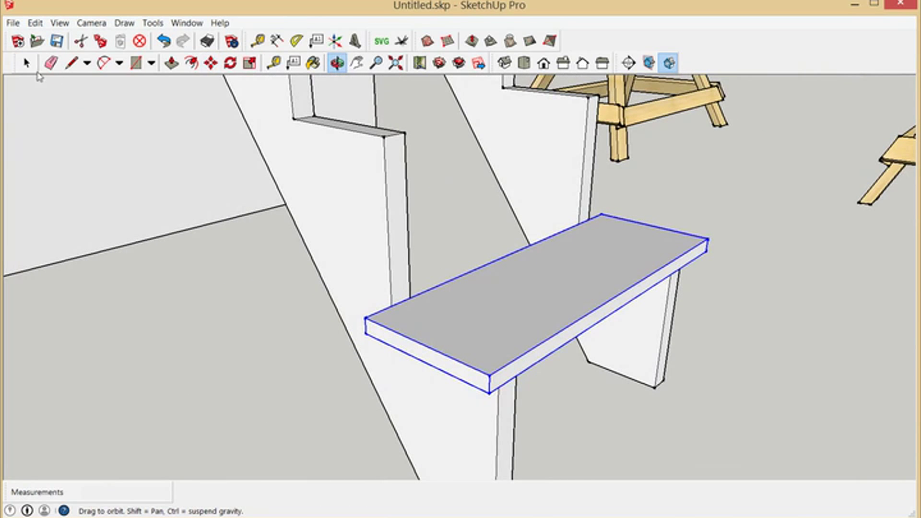
{"action": "left_click", "coordinate": [26, 63]}
{"action": "double_click", "coordinate": [441, 338]}
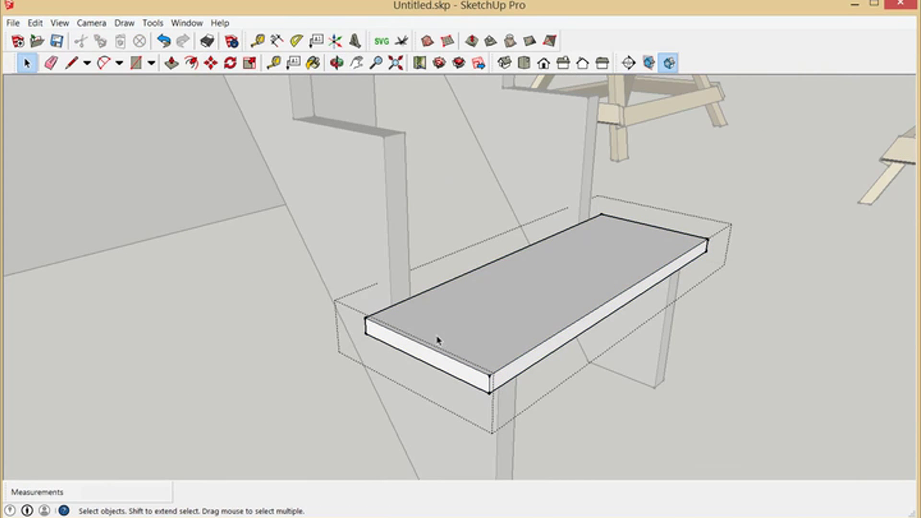
{"action": "left_click", "coordinate": [172, 63]}
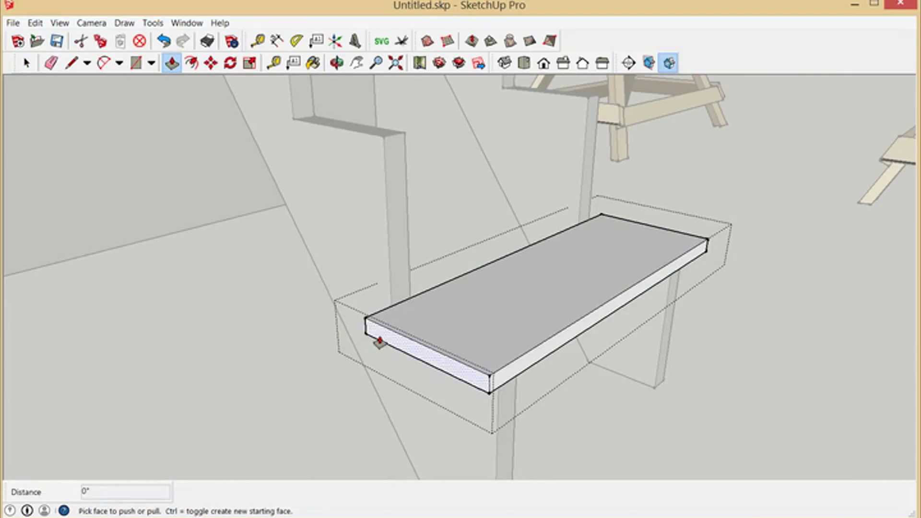
{"action": "left_click_drag", "start_coordinate": [376, 339], "coordinate": [403, 332]}
{"action": "left_click", "coordinate": [26, 63]}
Step: Exit the plank group and try an 8-inch tread move, then undo it
{"action": "left_click", "coordinate": [295, 334]}
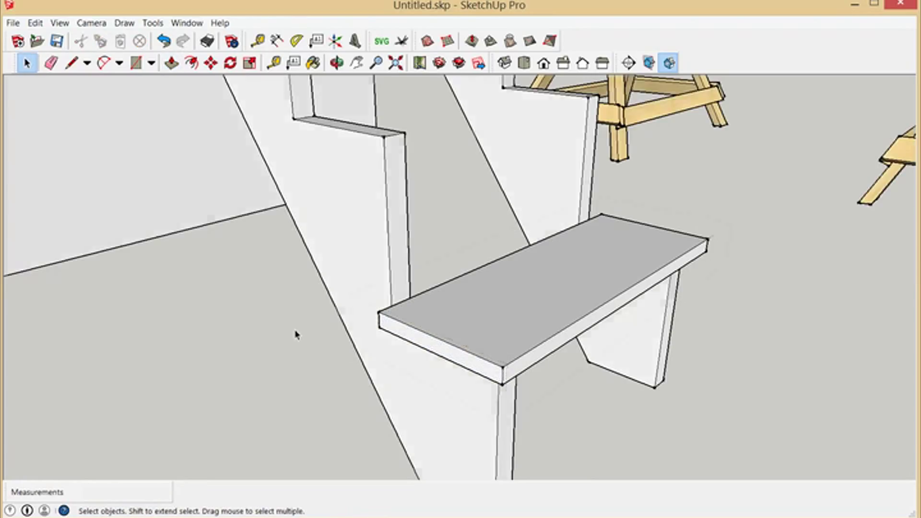
{"action": "left_click", "coordinate": [482, 315]}
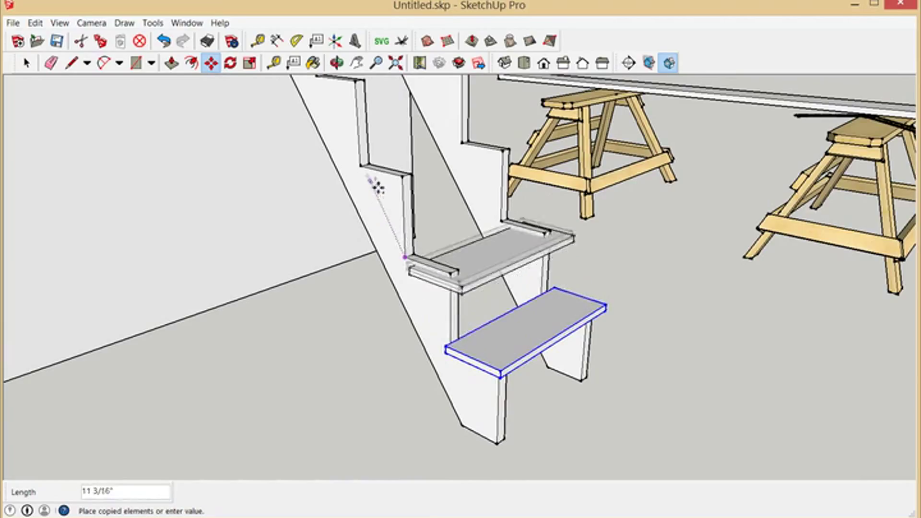
{"action": "left_click", "coordinate": [369, 174]}
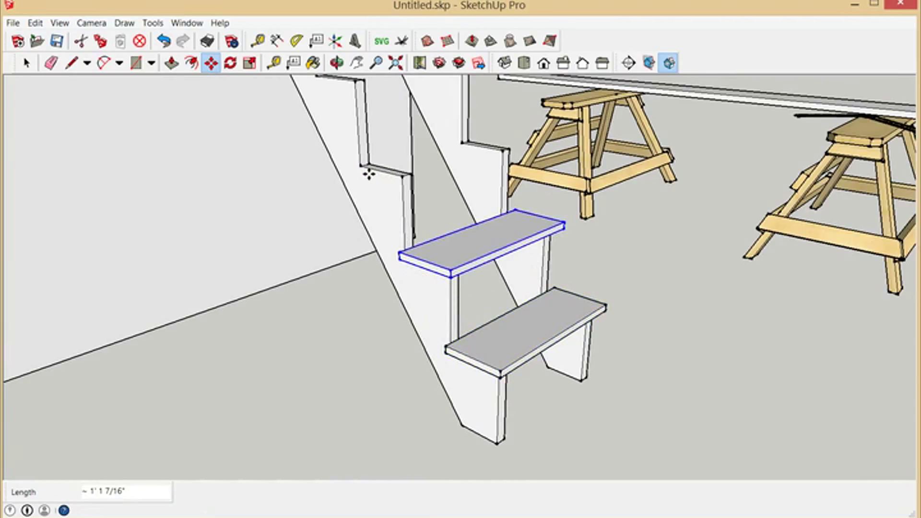
{"action": "type", "text": "8"}
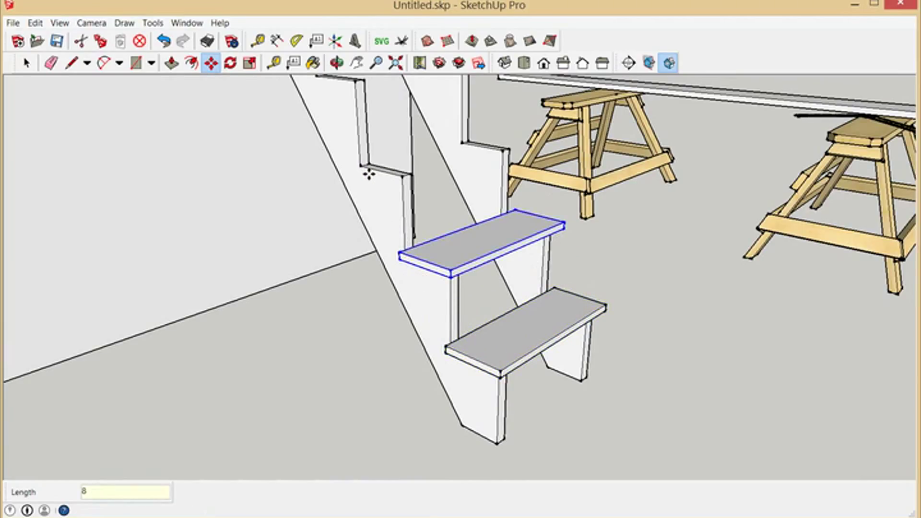
{"action": "key", "text": "Return"}
{"action": "key", "text": "ctrl+z"}
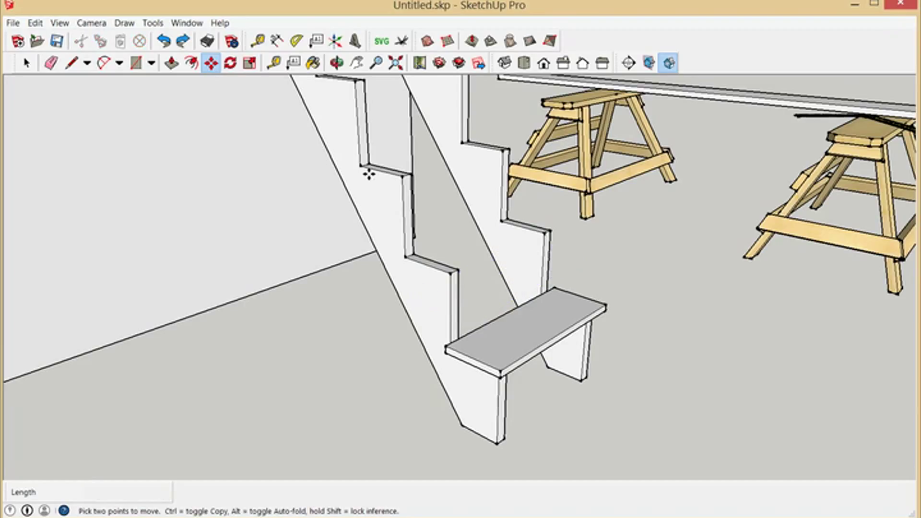
Step: Copy the lower tread to the next step up and array it *8
{"action": "left_click", "coordinate": [27, 63]}
{"action": "left_click", "coordinate": [492, 363]}
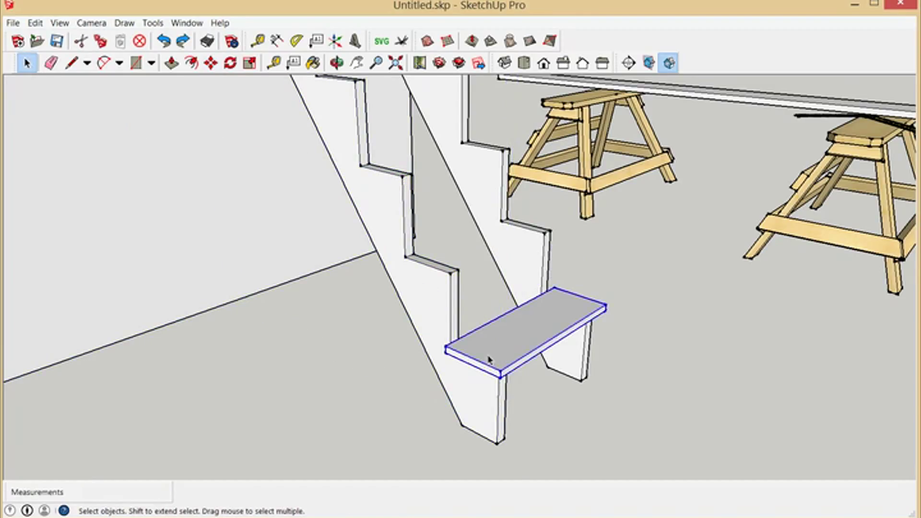
{"action": "scroll", "coordinate": [419, 294], "scroll_direction": "up", "scroll_amount": 2}
{"action": "left_click", "coordinate": [211, 63]}
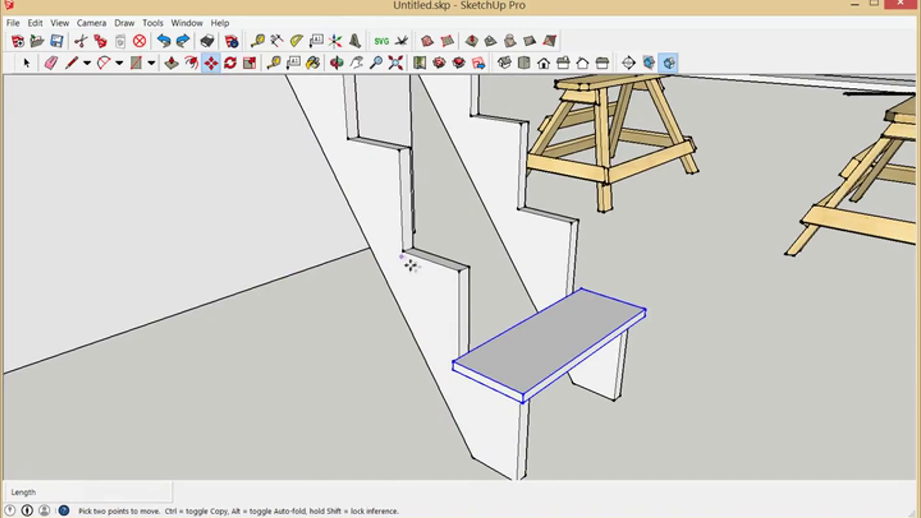
{"action": "left_click", "coordinate": [411, 258]}
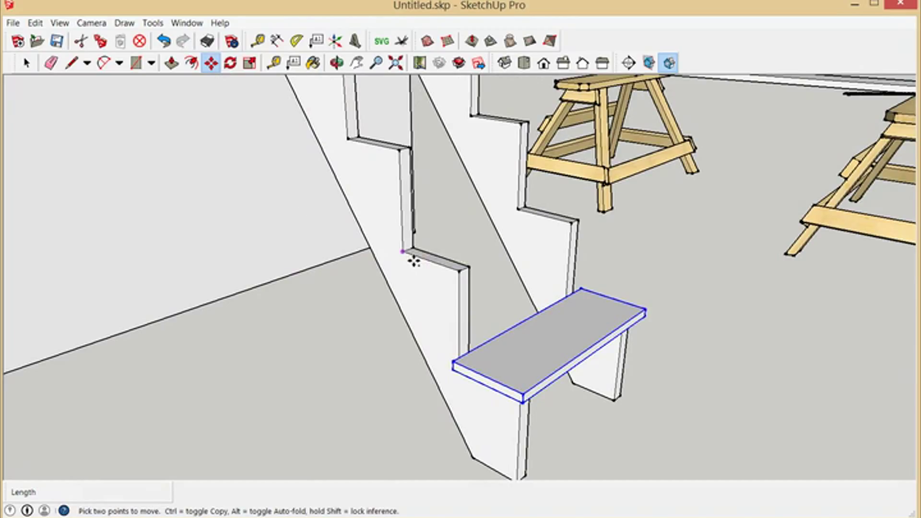
{"action": "key", "text": "ctrl"}
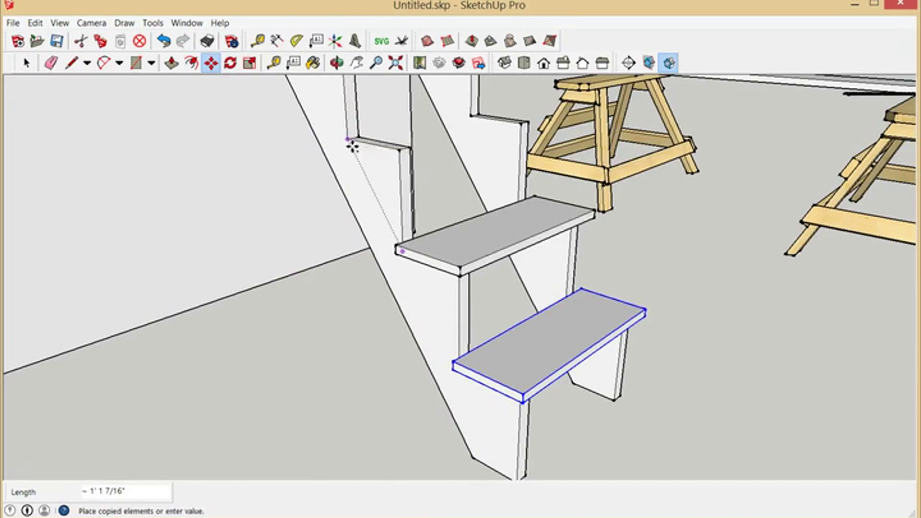
{"action": "left_click", "coordinate": [353, 146]}
{"action": "type", "text": "*"}
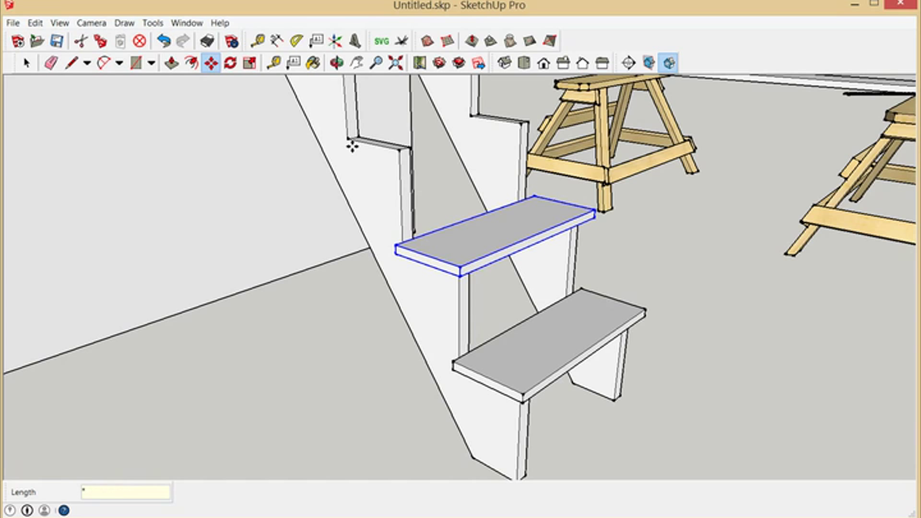
{"action": "type", "text": "8"}
{"action": "key", "text": "Return"}
Step: Delete the extra tread above the top step
{"action": "scroll", "coordinate": [482, 358], "scroll_direction": "down", "scroll_amount": 10}
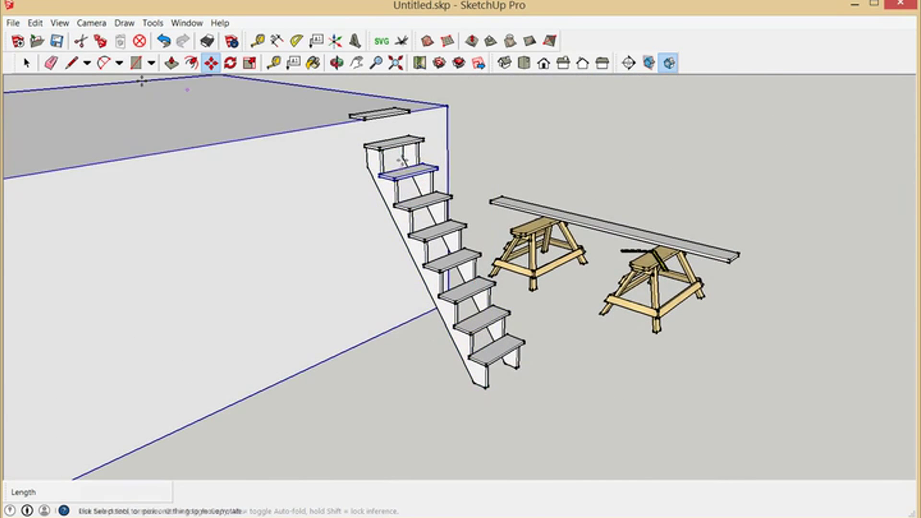
{"action": "left_click", "coordinate": [26, 63]}
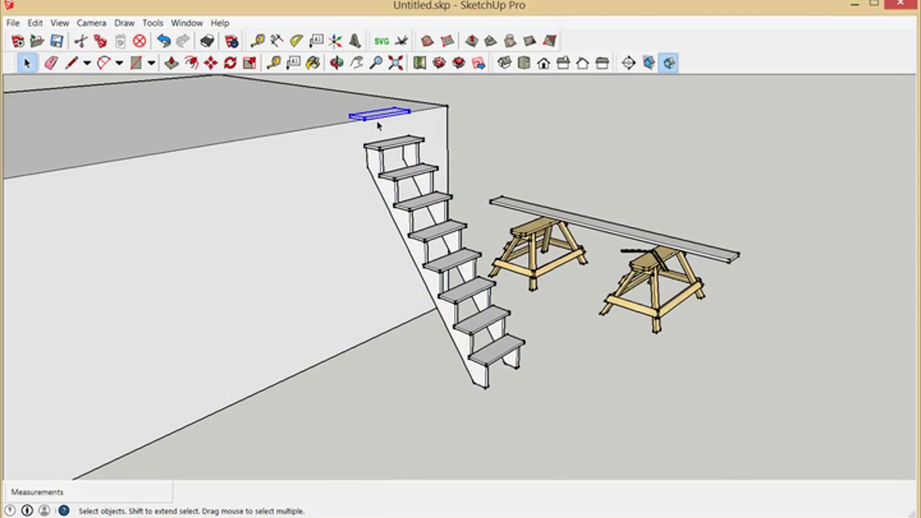
{"action": "key", "text": "Delete"}
{"action": "scroll", "coordinate": [435, 235], "scroll_direction": "up", "scroll_amount": 4}
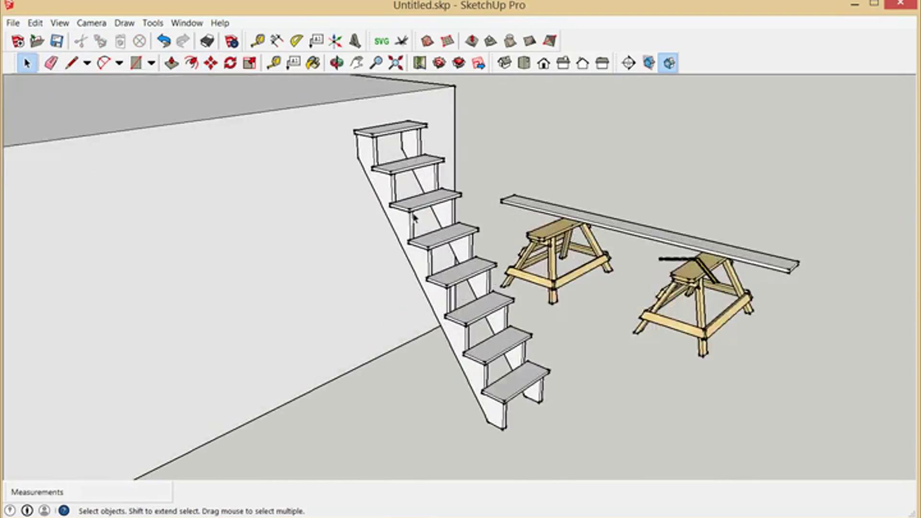
{"action": "left_click", "coordinate": [338, 62]}
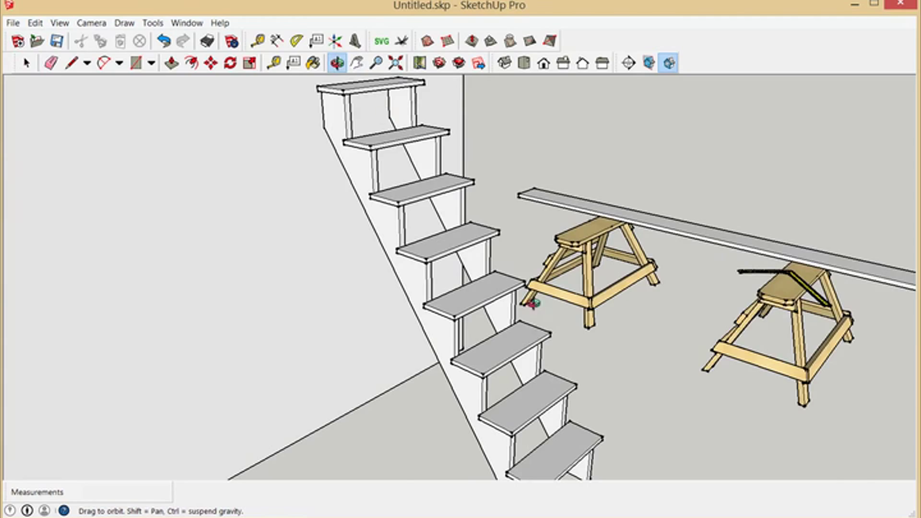
{"action": "left_click_drag", "start_coordinate": [531, 301], "coordinate": [384, 354]}
{"action": "scroll", "coordinate": [387, 357], "scroll_direction": "up", "scroll_amount": 5}
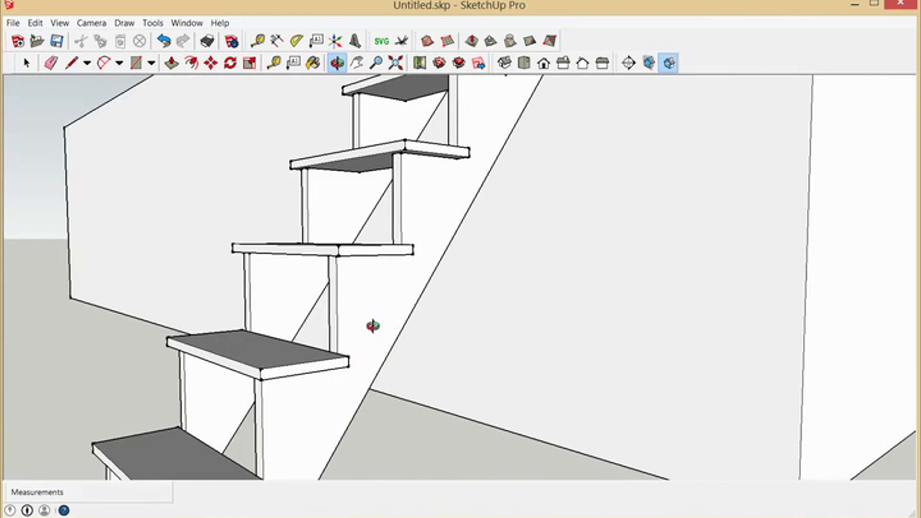
{"action": "left_click_drag", "start_coordinate": [369, 311], "coordinate": [303, 308]}
{"action": "scroll", "coordinate": [307, 308], "scroll_direction": "up", "scroll_amount": 5}
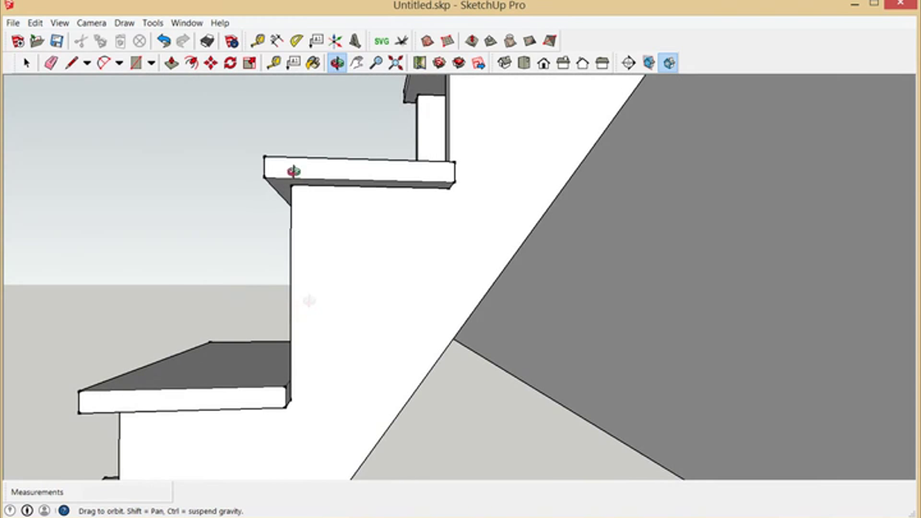
{"action": "left_click", "coordinate": [275, 63]}
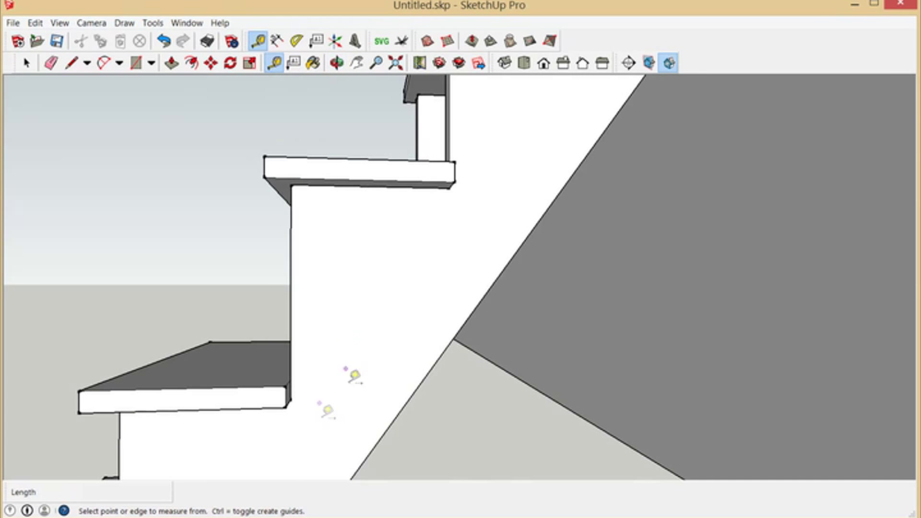
{"action": "left_click", "coordinate": [300, 407]}
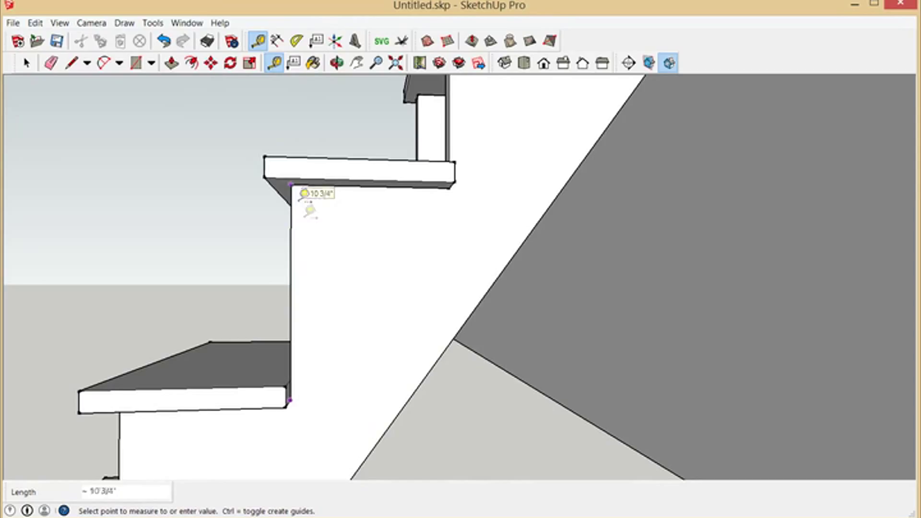
{"action": "scroll", "coordinate": [337, 224], "scroll_direction": "down", "scroll_amount": 1}
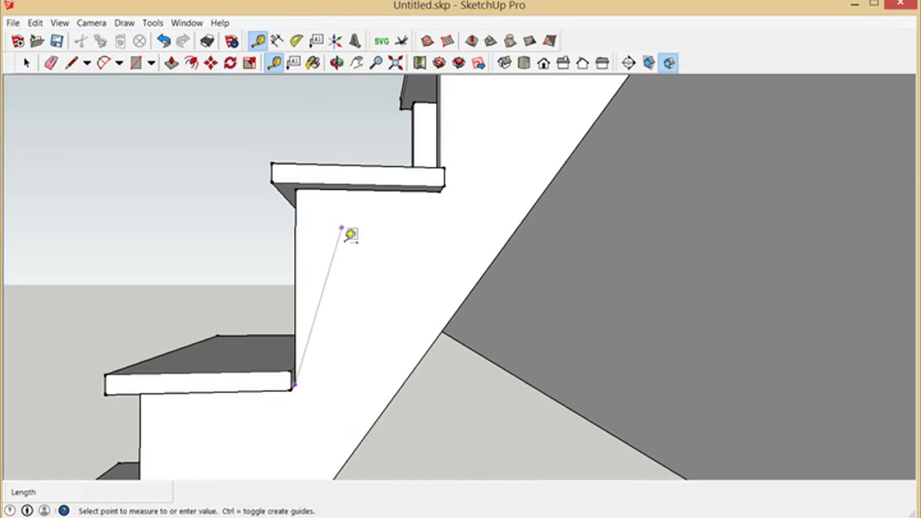
{"action": "left_click", "coordinate": [340, 236]}
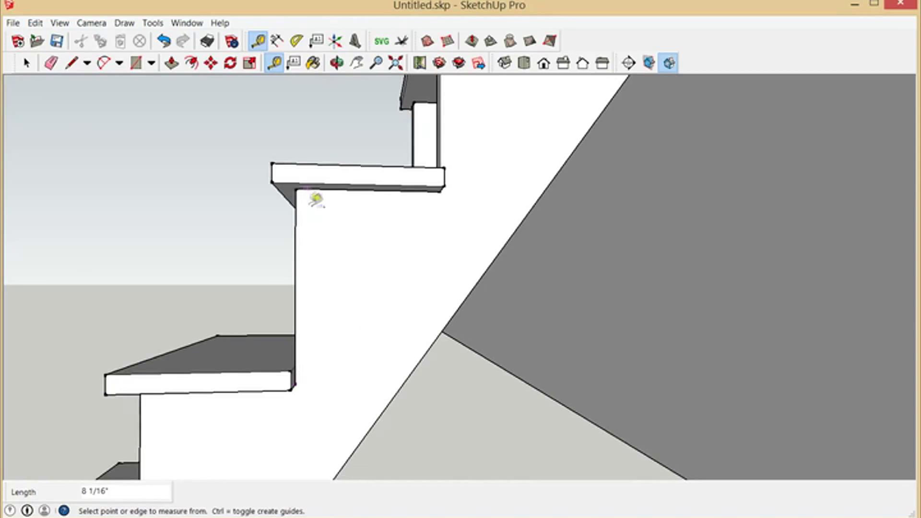
{"action": "left_click", "coordinate": [296, 188]}
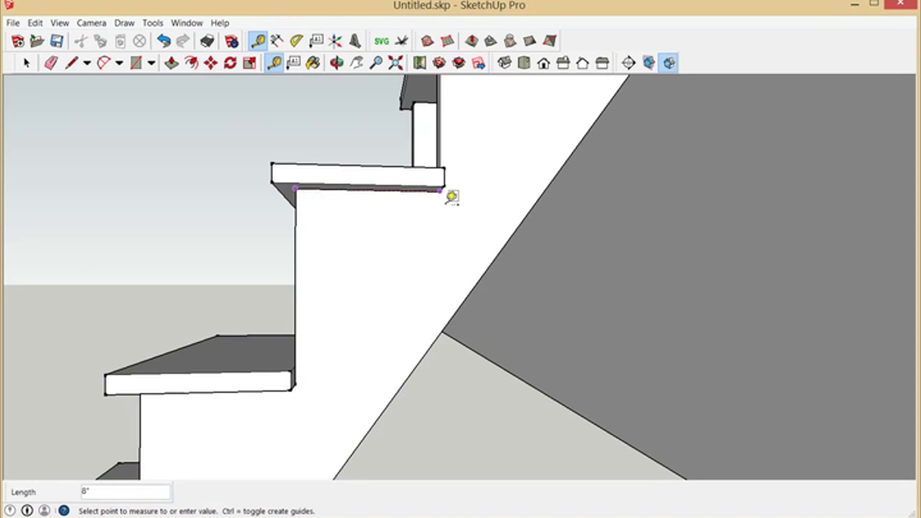
{"action": "left_click", "coordinate": [418, 229]}
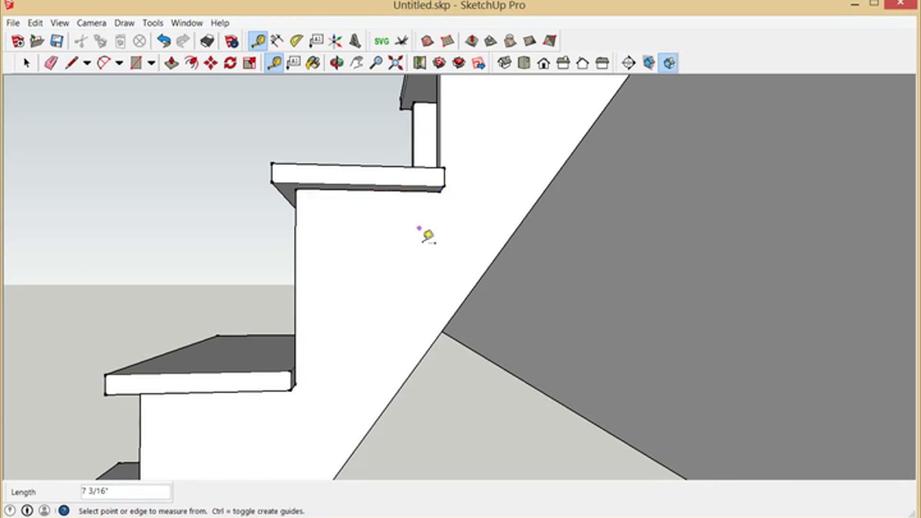
{"action": "scroll", "coordinate": [420, 238], "scroll_direction": "down", "scroll_amount": 3}
{"action": "key", "text": "q"}
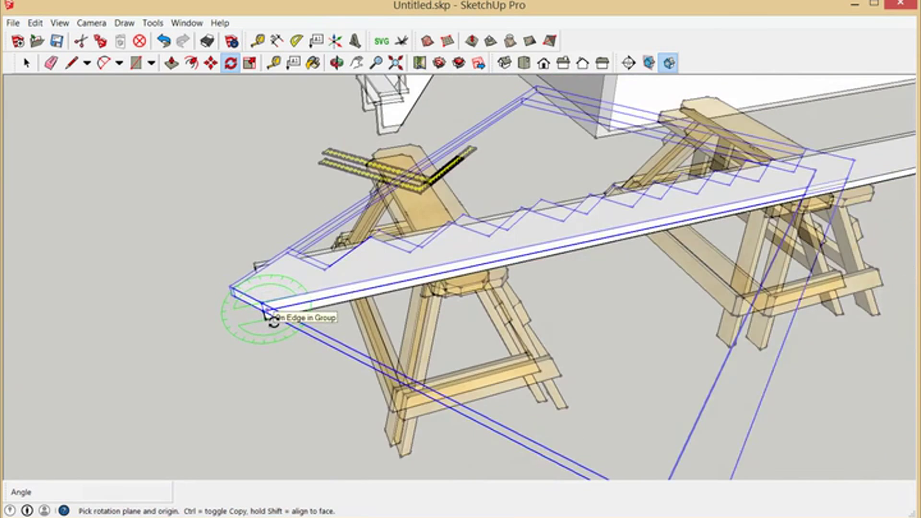
Step: Move the stringer template 1' 7 1/2" along the board, then orbit to a top-down view
{"action": "scroll", "coordinate": [264, 309], "scroll_direction": "down", "scroll_amount": 2}
{"action": "left_click", "coordinate": [211, 63]}
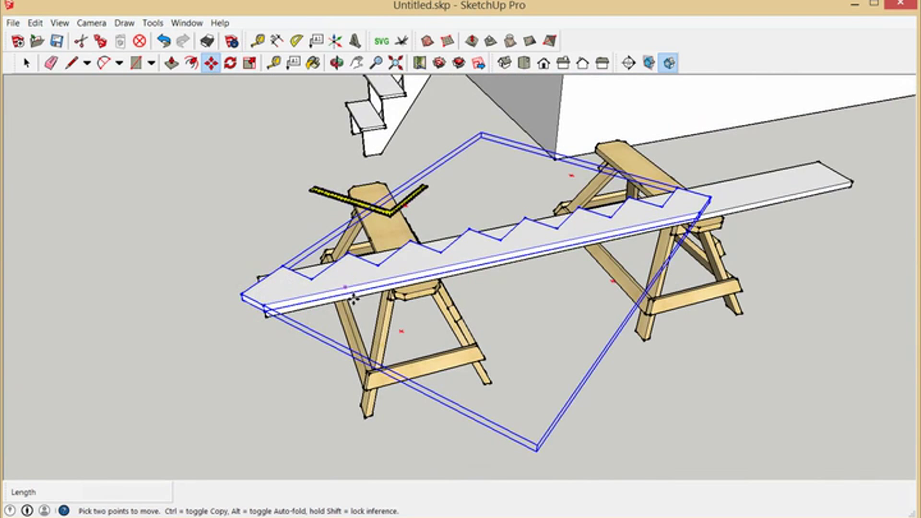
{"action": "left_click", "coordinate": [354, 302]}
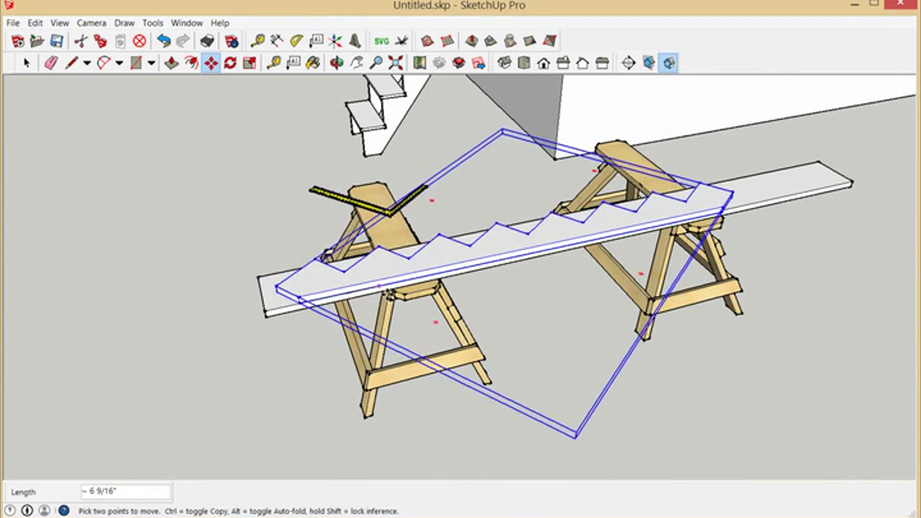
{"action": "left_click", "coordinate": [449, 274]}
{"action": "left_click", "coordinate": [338, 62]}
{"action": "left_click_drag", "start_coordinate": [499, 249], "coordinate": [232, 305]}
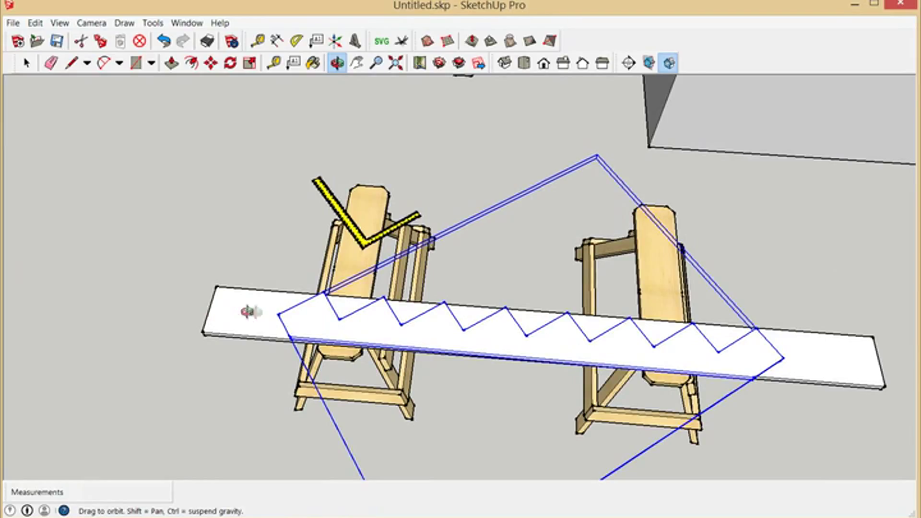
{"action": "scroll", "coordinate": [308, 320], "scroll_direction": "up", "scroll_amount": 8}
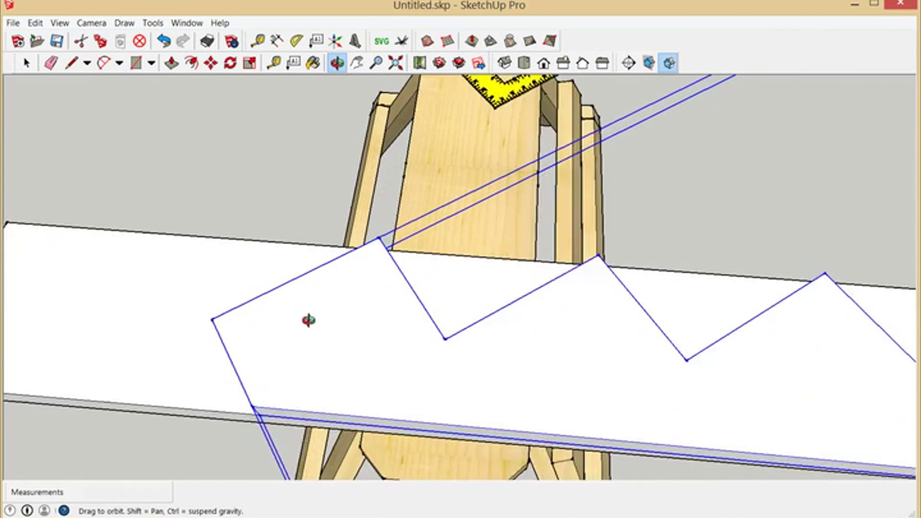
Step: Select the zigzag outline with its connected edges and move it into place on the board
{"action": "left_click", "coordinate": [72, 62]}
{"action": "left_click", "coordinate": [24, 67]}
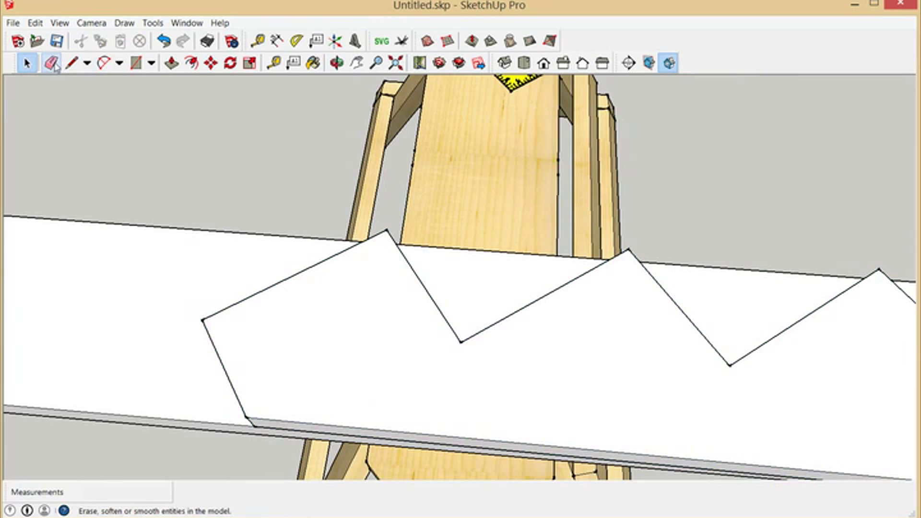
{"action": "scroll", "coordinate": [490, 328], "scroll_direction": "down", "scroll_amount": 3}
{"action": "triple_click", "coordinate": [428, 335]}
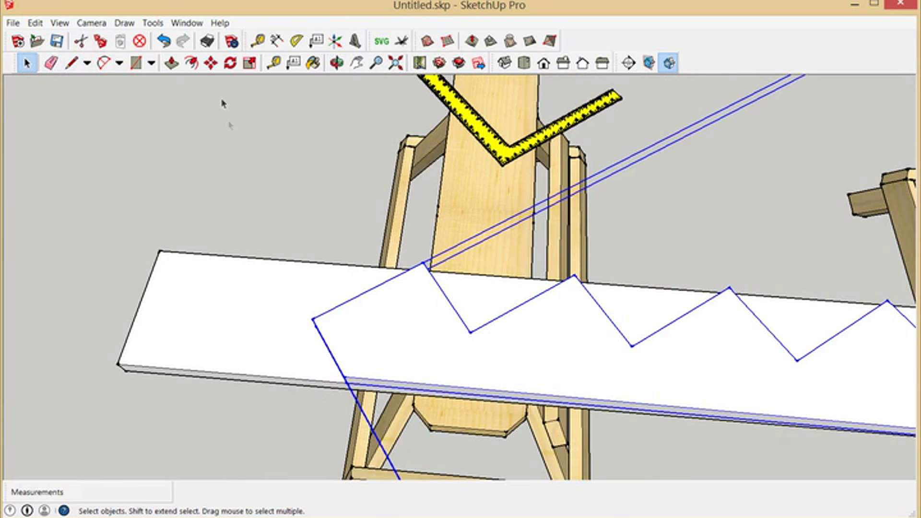
{"action": "left_click", "coordinate": [211, 62]}
{"action": "left_click", "coordinate": [478, 343]}
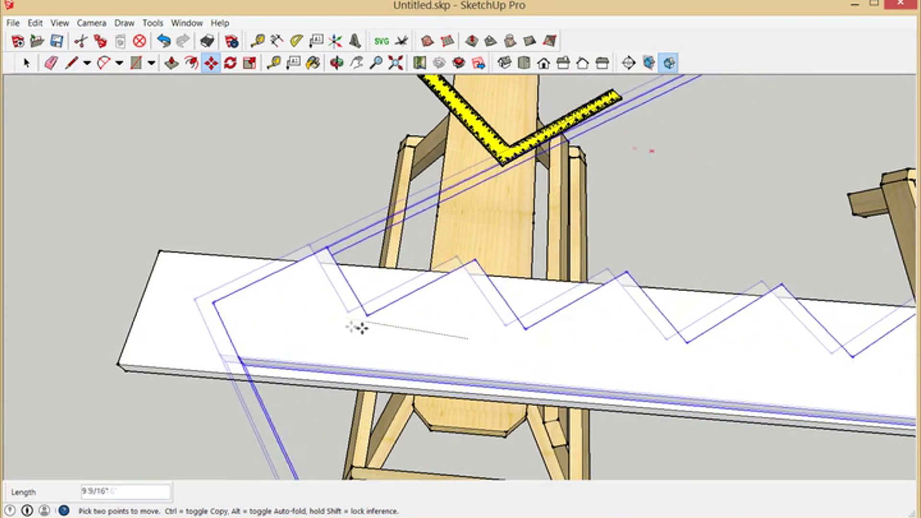
{"action": "left_click", "coordinate": [297, 328]}
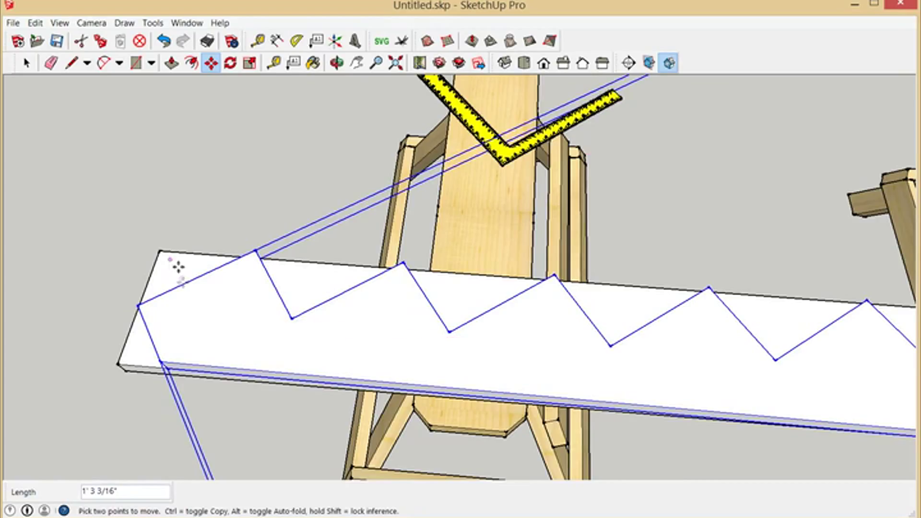
{"action": "scroll", "coordinate": [160, 239], "scroll_direction": "up", "scroll_amount": 2}
Step: Draw a long straight line across the zigzag's first notches
{"action": "left_click", "coordinate": [72, 62]}
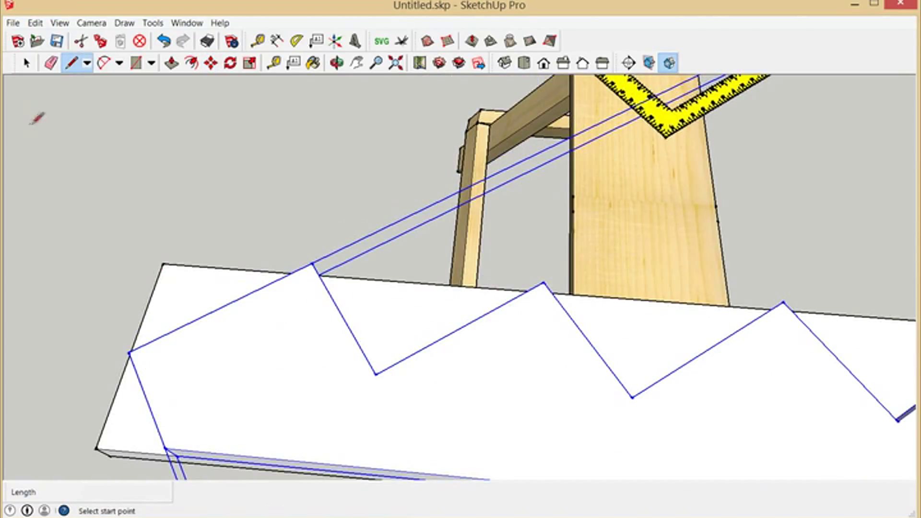
{"action": "left_click", "coordinate": [26, 63]}
{"action": "left_click", "coordinate": [92, 116]}
{"action": "left_click", "coordinate": [72, 62]}
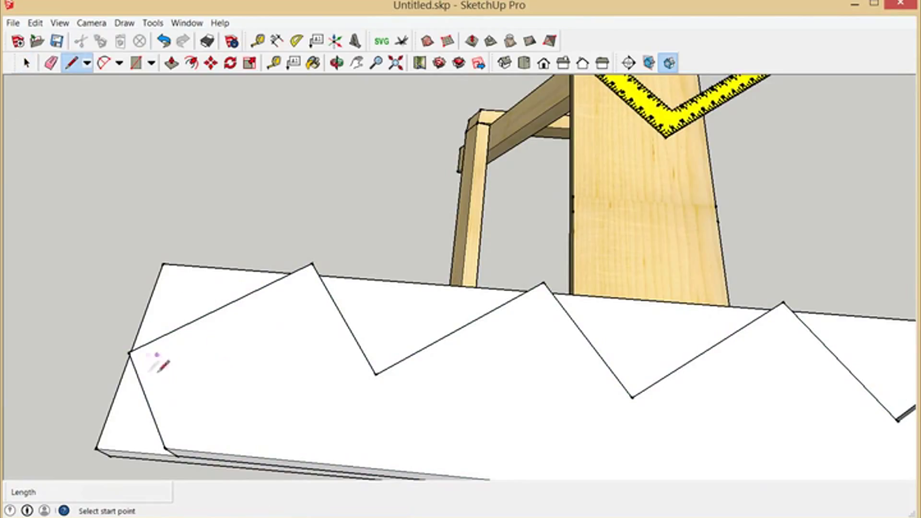
{"action": "left_click", "coordinate": [129, 354]}
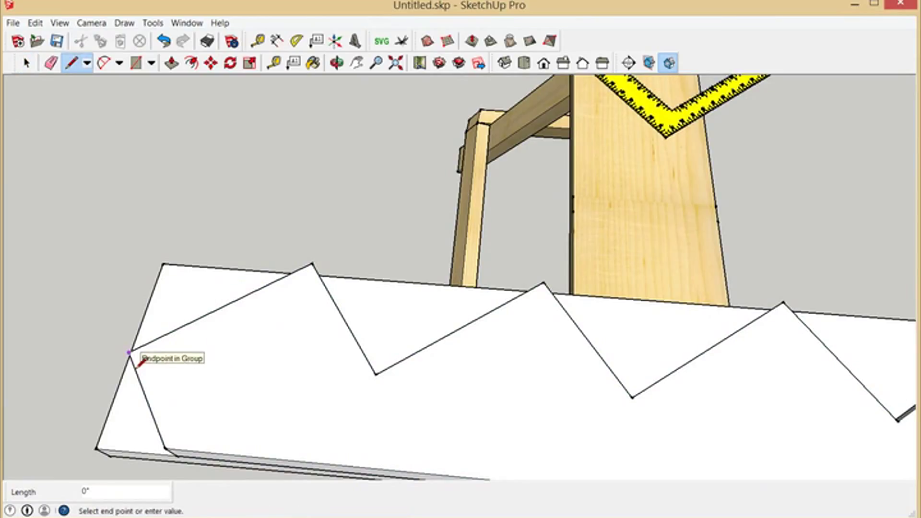
{"action": "key", "text": "Escape"}
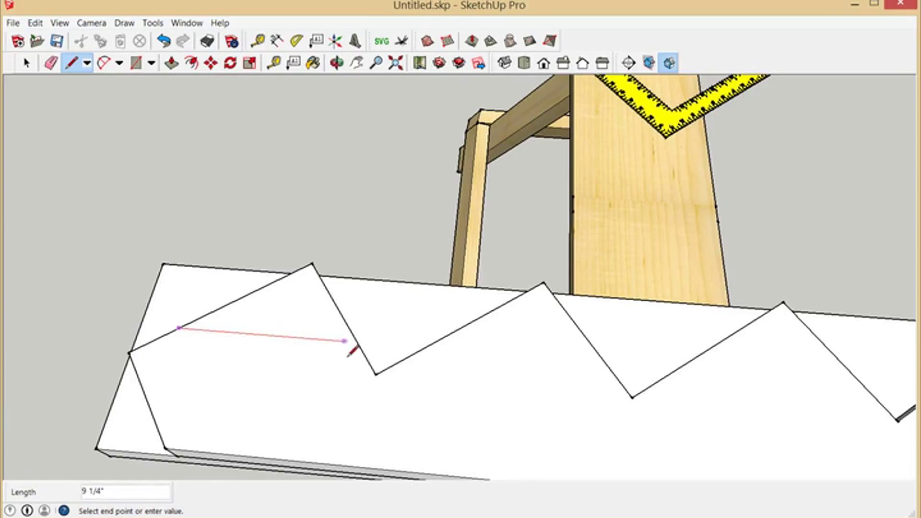
{"action": "left_click", "coordinate": [497, 353]}
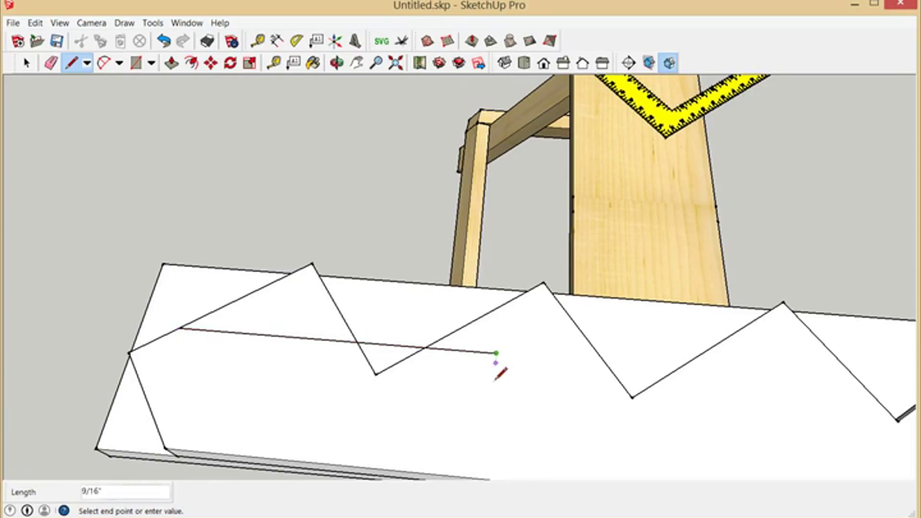
{"action": "key", "text": "Escape"}
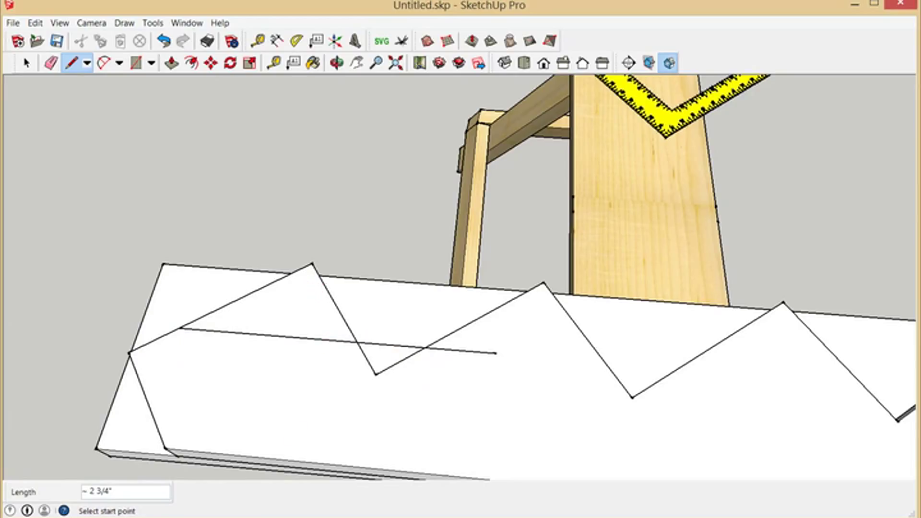
{"action": "left_click", "coordinate": [26, 63]}
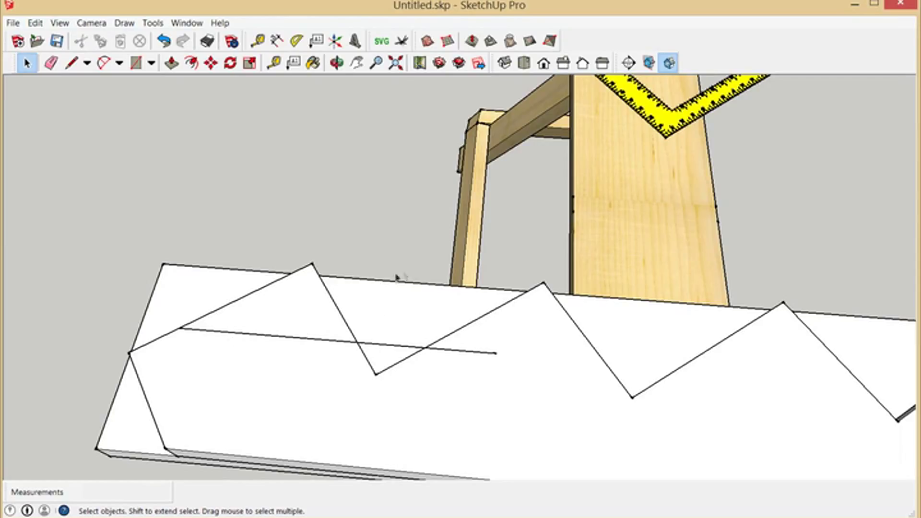
{"action": "scroll", "coordinate": [456, 387], "scroll_direction": "down", "scroll_amount": 8}
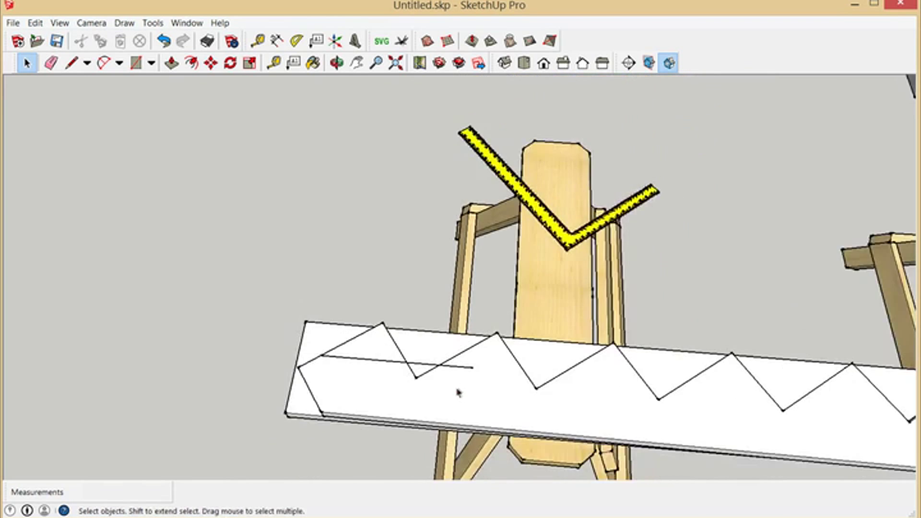
{"action": "scroll", "coordinate": [597, 179], "scroll_direction": "up", "scroll_amount": 4}
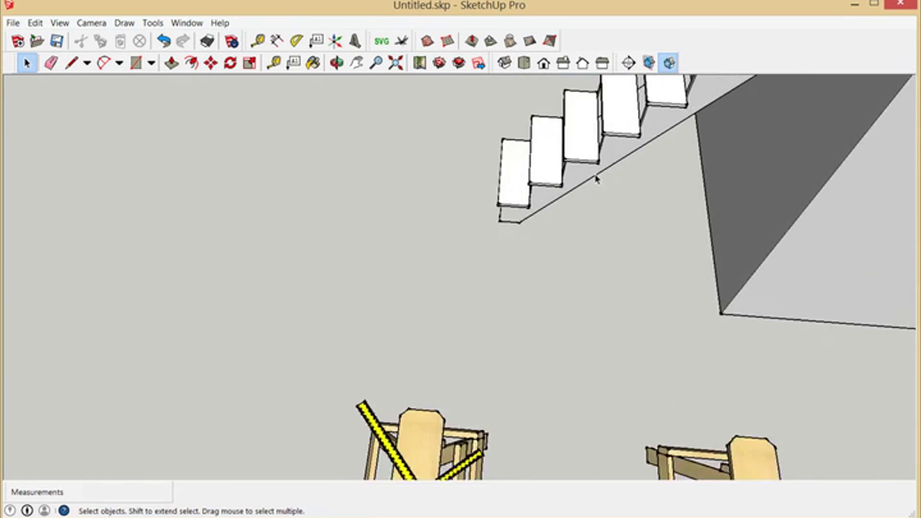
{"action": "scroll", "coordinate": [596, 179], "scroll_direction": "up", "scroll_amount": 3}
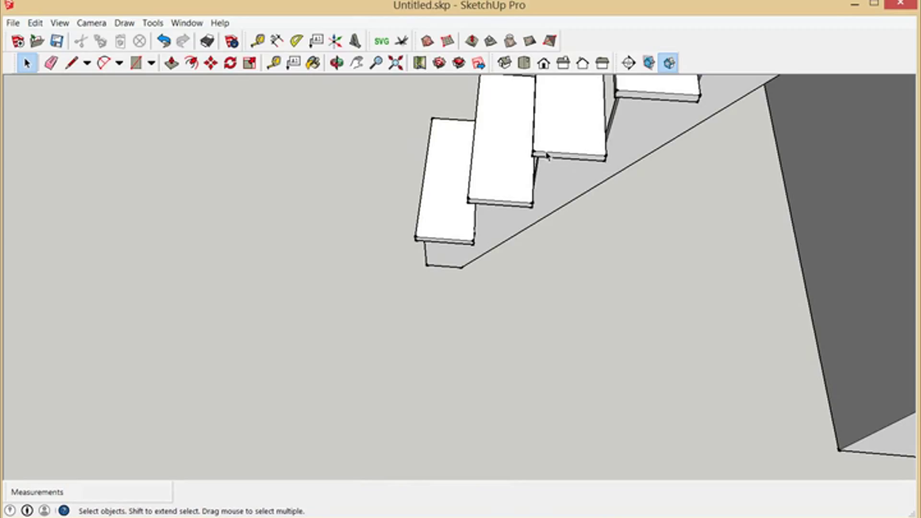
{"action": "left_click", "coordinate": [313, 63]}
{"action": "left_click", "coordinate": [338, 64]}
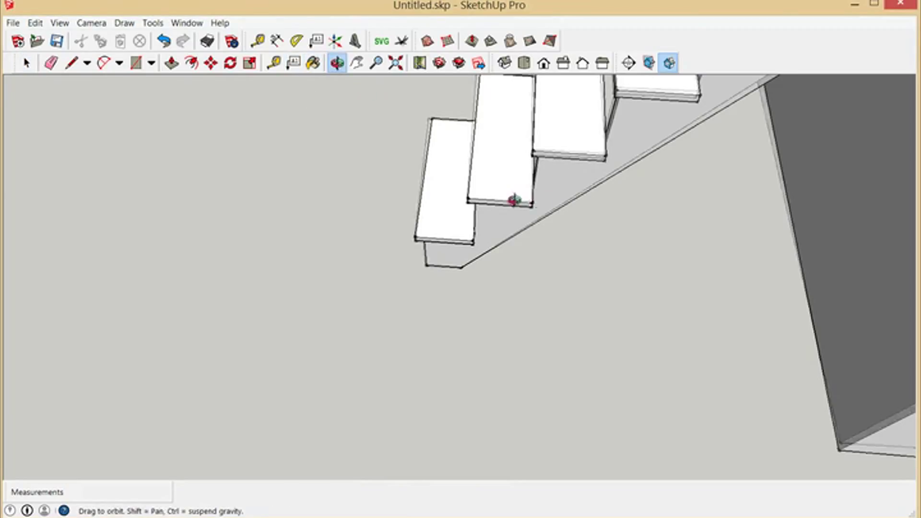
{"action": "left_click_drag", "start_coordinate": [514, 200], "coordinate": [454, 175]}
{"action": "mouse_move", "coordinate": [531, 176]}
{"action": "left_mouse_down"}
{"action": "mouse_move", "coordinate": [527, 187]}
{"action": "mouse_move", "coordinate": [497, 139]}
{"action": "mouse_move", "coordinate": [472, 210]}
{"action": "mouse_move", "coordinate": [537, 206]}
{"action": "left_mouse_up"}
{"action": "key", "text": "b"}
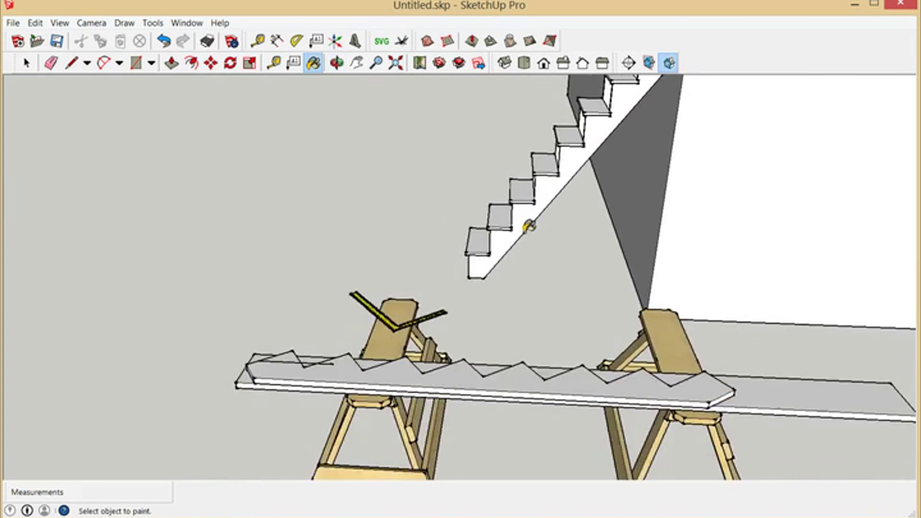
{"action": "scroll", "coordinate": [506, 238], "scroll_direction": "down", "scroll_amount": 3}
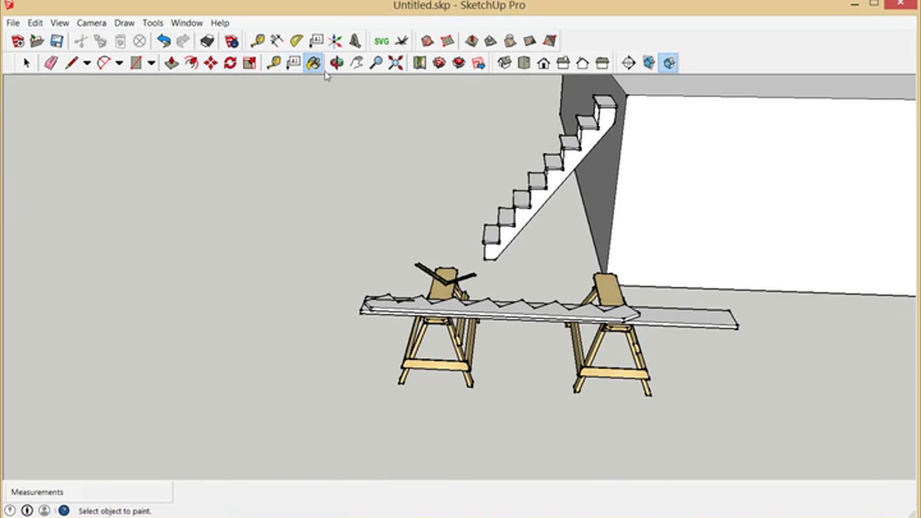
{"action": "left_click", "coordinate": [337, 63]}
{"action": "left_click_drag", "start_coordinate": [480, 335], "coordinate": [421, 427]}
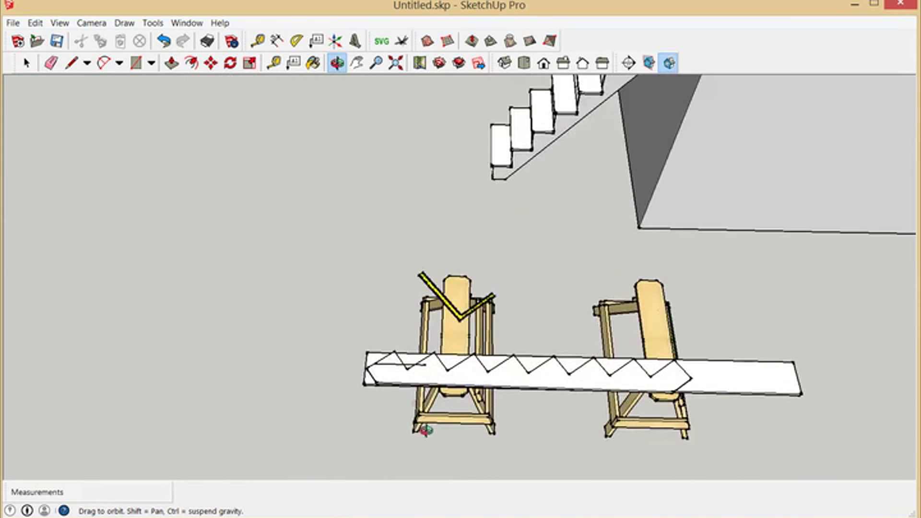
{"action": "scroll", "coordinate": [390, 355], "scroll_direction": "up", "scroll_amount": 5}
{"action": "scroll", "coordinate": [375, 340], "scroll_direction": "up", "scroll_amount": 5}
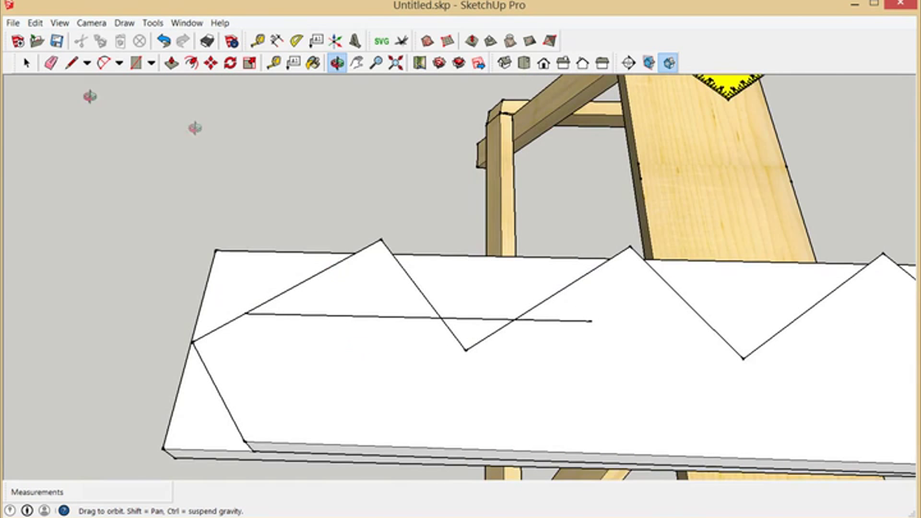
{"action": "left_click", "coordinate": [51, 63]}
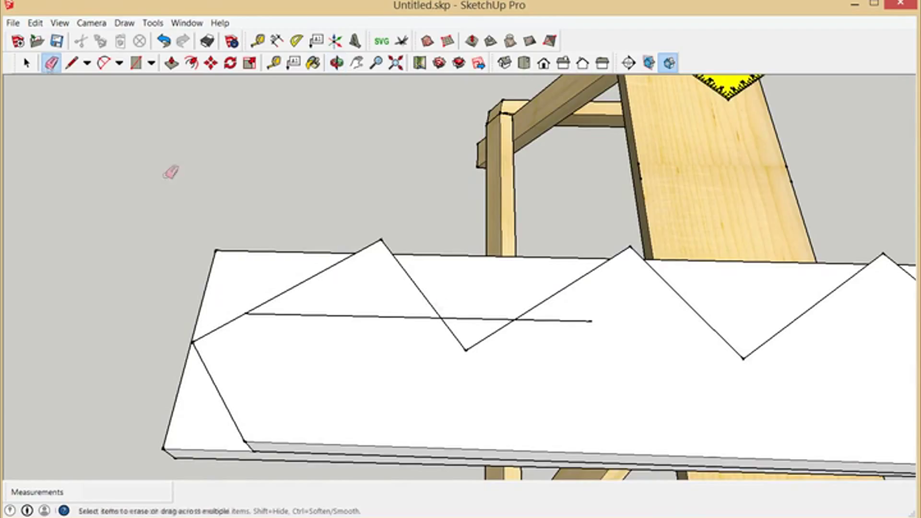
Step: Erase the straight line across the board and drop the zigzag layout lower on it
{"action": "left_click", "coordinate": [416, 320]}
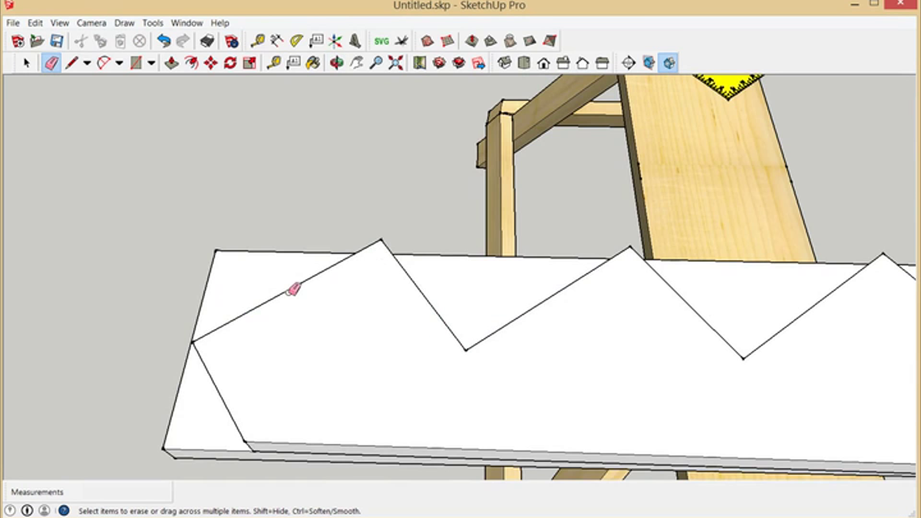
{"action": "scroll", "coordinate": [294, 288], "scroll_direction": "down", "scroll_amount": 10}
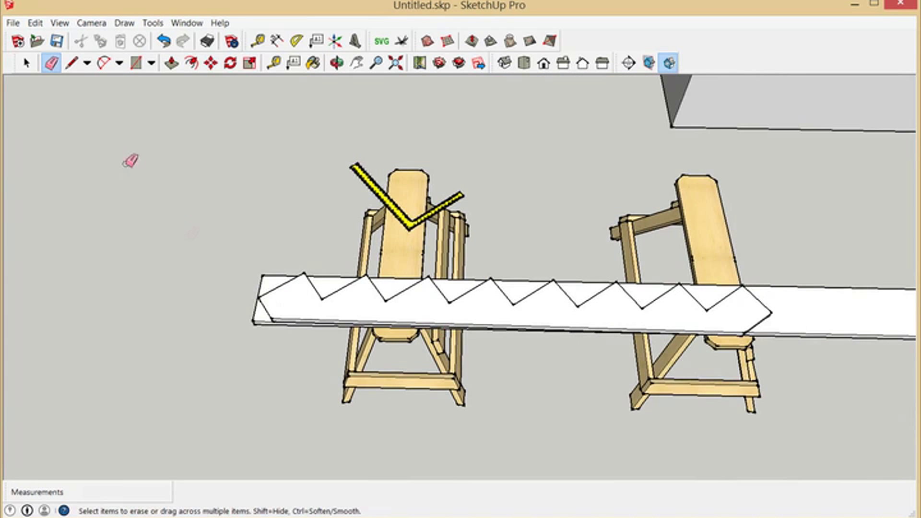
{"action": "left_click", "coordinate": [27, 62]}
{"action": "left_click", "coordinate": [345, 315]}
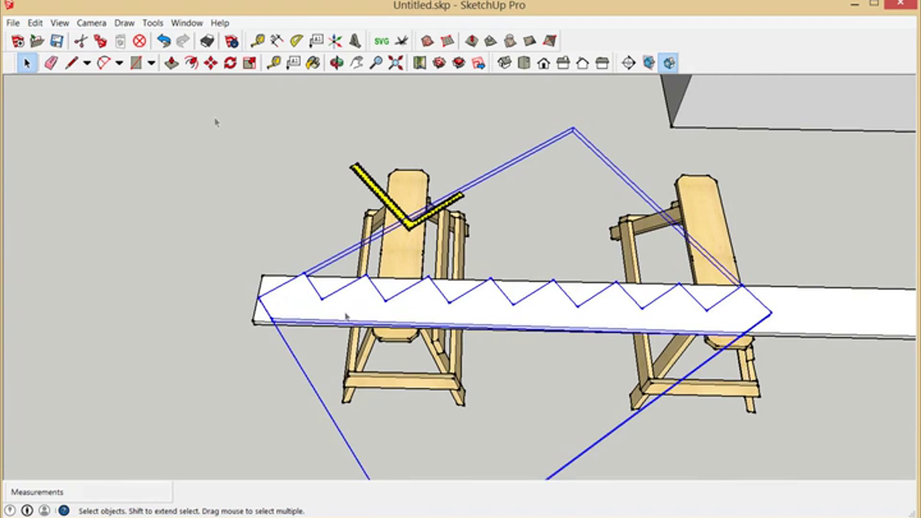
{"action": "left_click", "coordinate": [211, 62]}
{"action": "scroll", "coordinate": [584, 360], "scroll_direction": "up", "scroll_amount": 4}
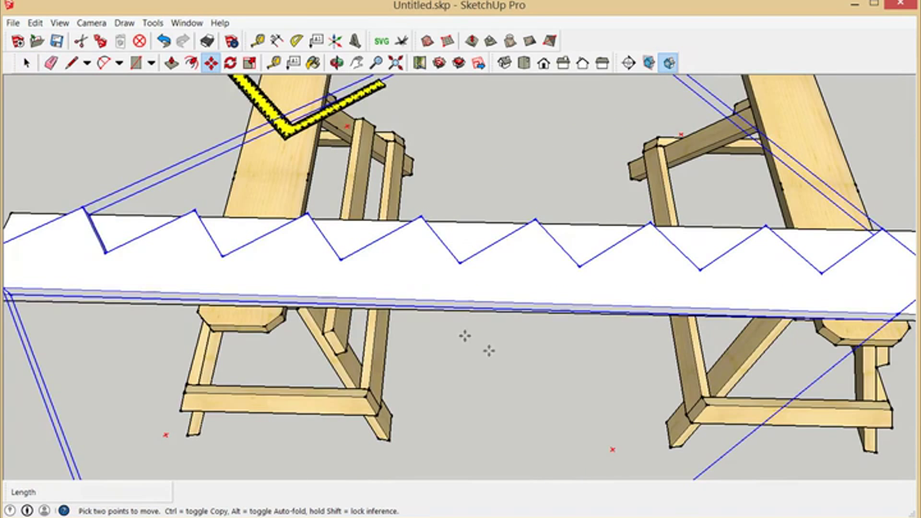
{"action": "left_click", "coordinate": [439, 316]}
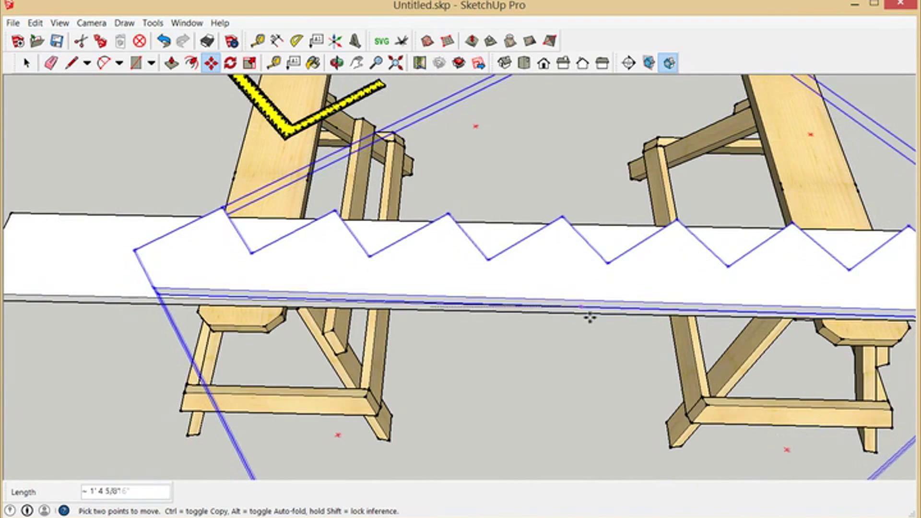
{"action": "left_click", "coordinate": [556, 432]}
{"action": "scroll", "coordinate": [500, 409], "scroll_direction": "down", "scroll_amount": 5}
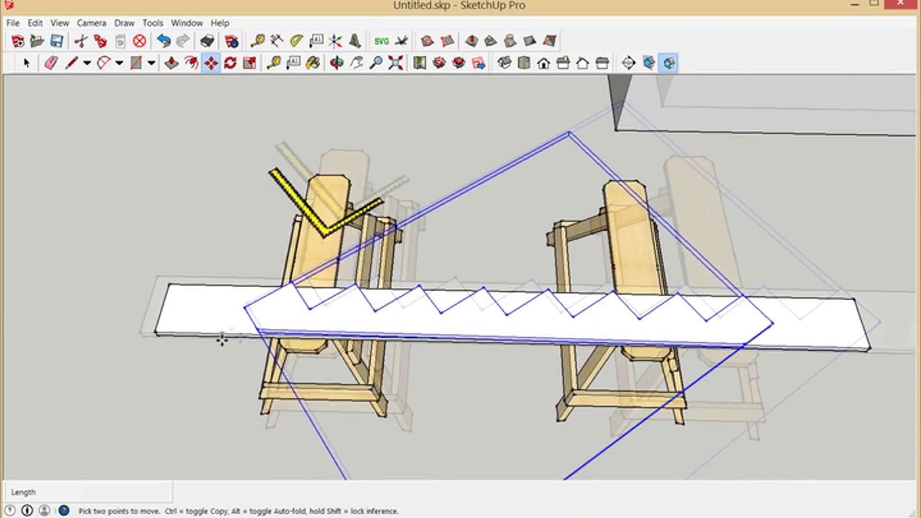
Step: Move the left sawhorse to a new position
{"action": "left_click", "coordinate": [27, 63]}
{"action": "scroll", "coordinate": [354, 274], "scroll_direction": "up", "scroll_amount": 5}
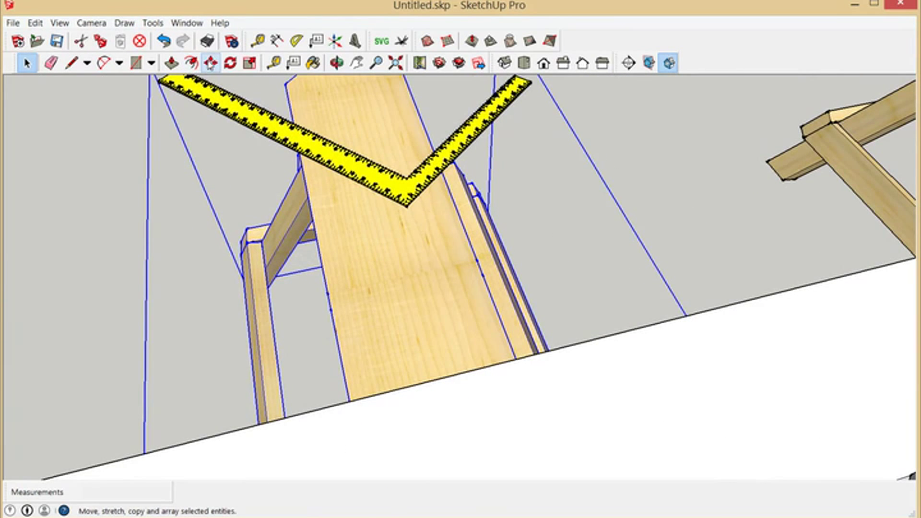
{"action": "left_click", "coordinate": [211, 62]}
{"action": "scroll", "coordinate": [416, 219], "scroll_direction": "down", "scroll_amount": 3}
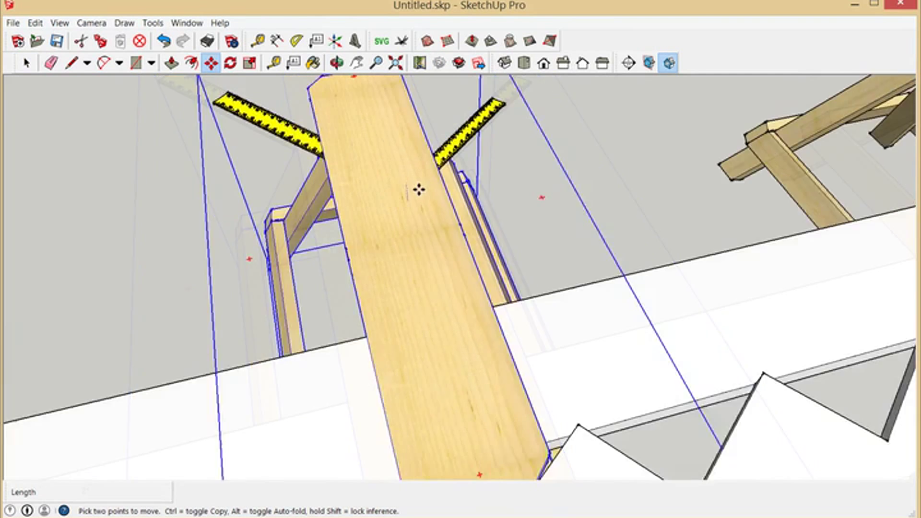
{"action": "left_click", "coordinate": [409, 195]}
{"action": "left_click", "coordinate": [381, 199]}
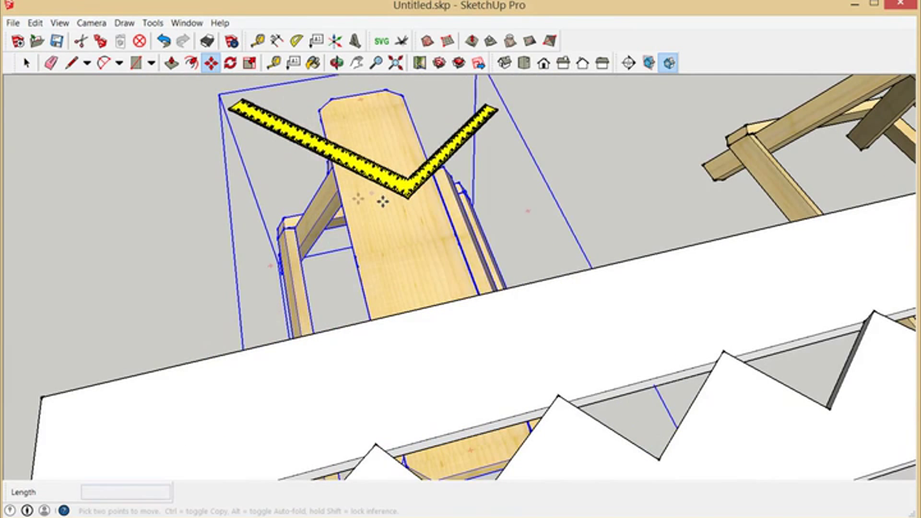
{"action": "left_click", "coordinate": [26, 63]}
{"action": "left_click", "coordinate": [251, 121]}
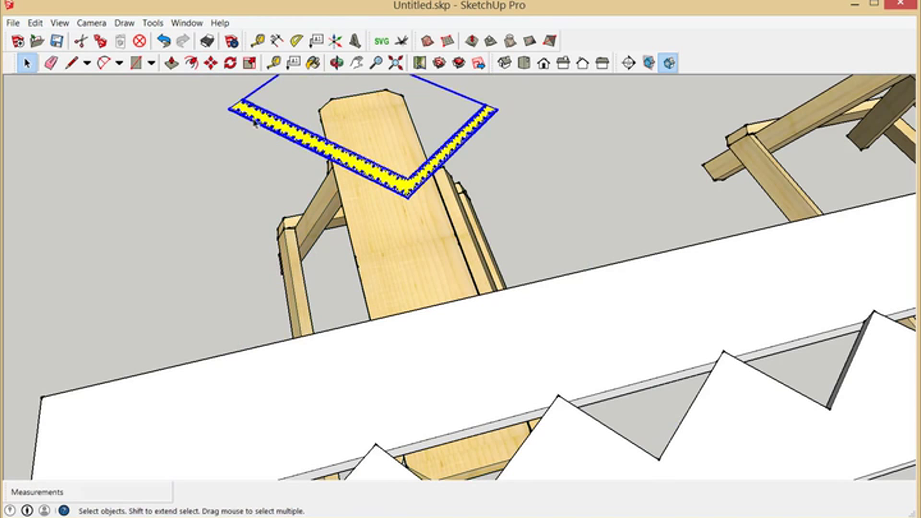
{"action": "left_click", "coordinate": [211, 63]}
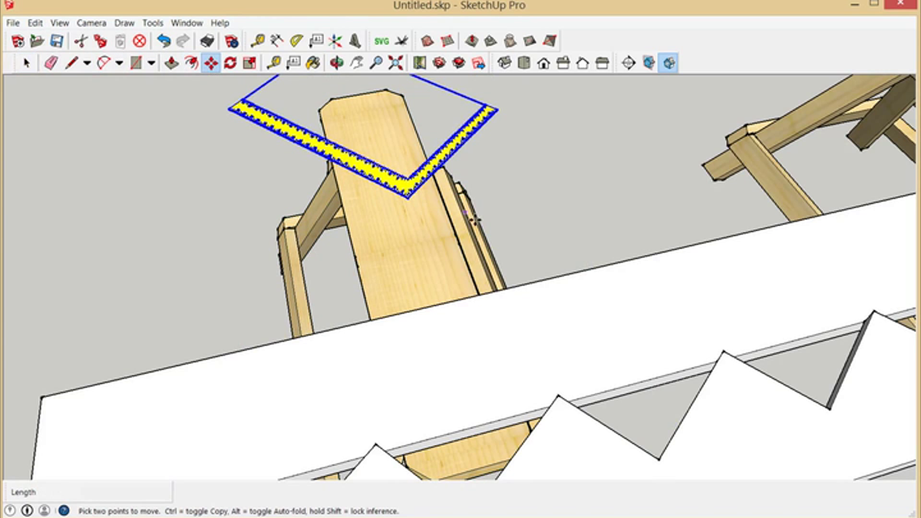
{"action": "left_click", "coordinate": [417, 209]}
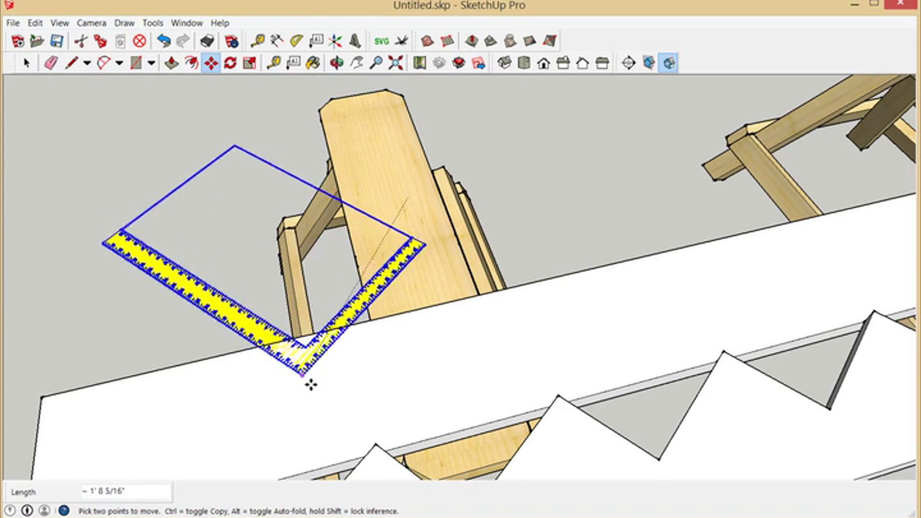
{"action": "scroll", "coordinate": [353, 295], "scroll_direction": "up", "scroll_amount": 3}
{"action": "scroll", "coordinate": [298, 214], "scroll_direction": "down", "scroll_amount": 4}
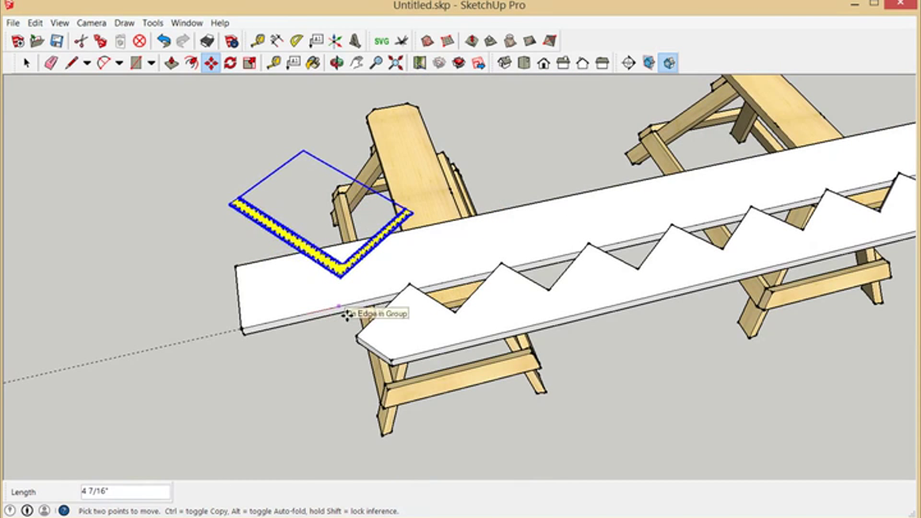
{"action": "scroll", "coordinate": [379, 249], "scroll_direction": "up", "scroll_amount": 5}
{"action": "scroll", "coordinate": [398, 237], "scroll_direction": "down", "scroll_amount": 3}
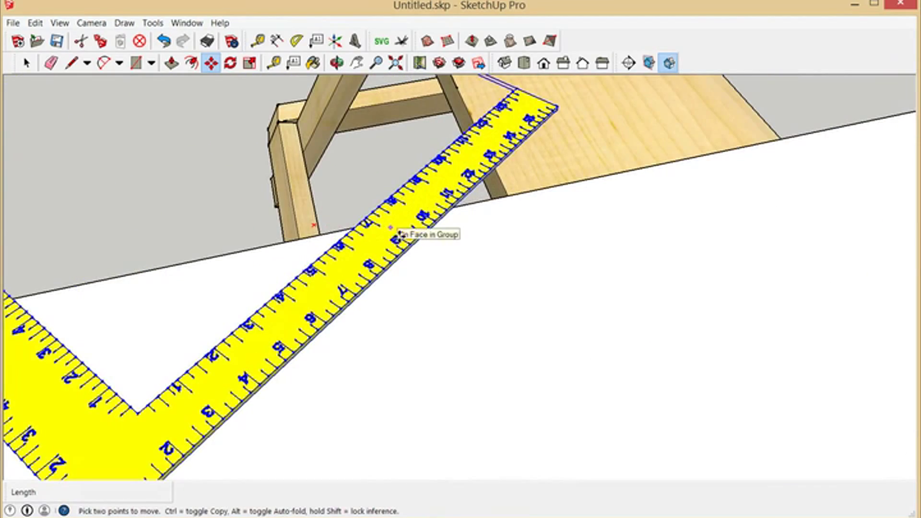
{"action": "left_click", "coordinate": [337, 63]}
{"action": "left_click_drag", "start_coordinate": [514, 255], "coordinate": [353, 356]}
{"action": "scroll", "coordinate": [430, 295], "scroll_direction": "up", "scroll_amount": 2}
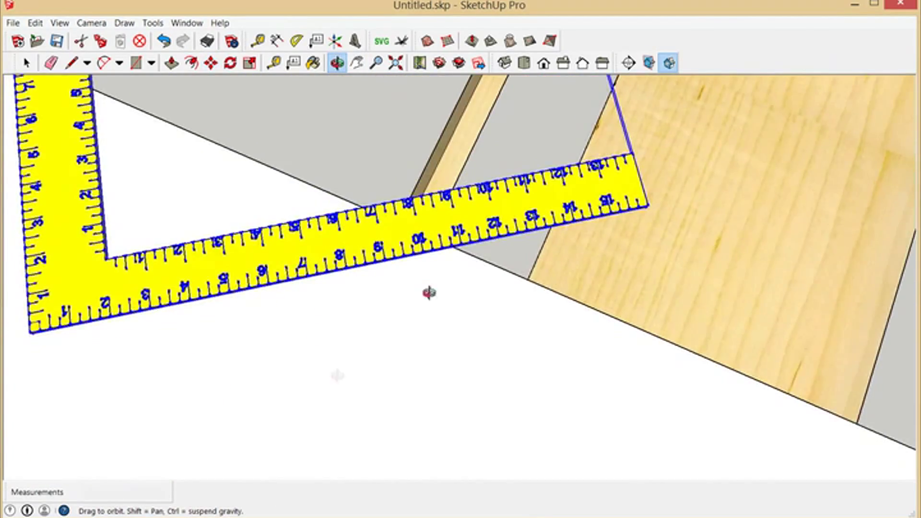
{"action": "scroll", "coordinate": [473, 237], "scroll_direction": "up", "scroll_amount": 6}
{"action": "scroll", "coordinate": [473, 237], "scroll_direction": "down", "scroll_amount": 2}
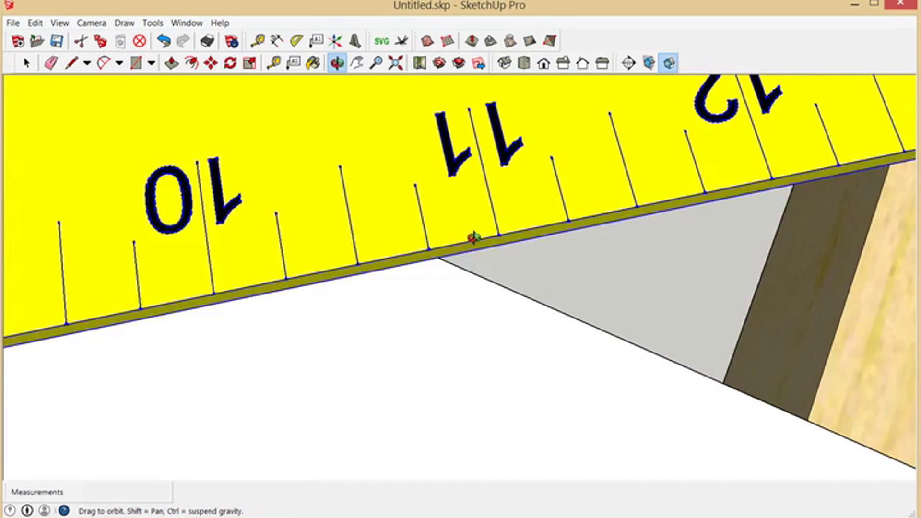
{"action": "scroll", "coordinate": [650, 360], "scroll_direction": "down", "scroll_amount": 6}
{"action": "scroll", "coordinate": [654, 362], "scroll_direction": "down", "scroll_amount": 4}
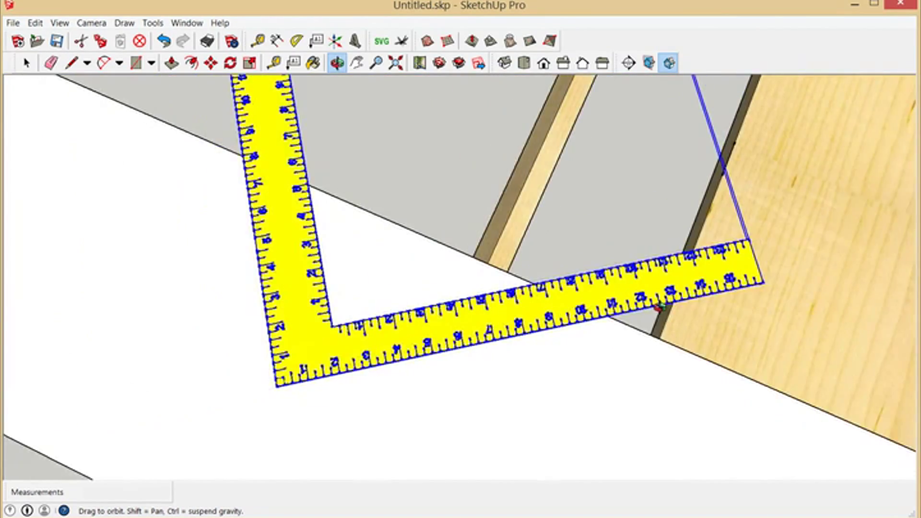
{"action": "left_click_drag", "start_coordinate": [599, 387], "coordinate": [561, 346]}
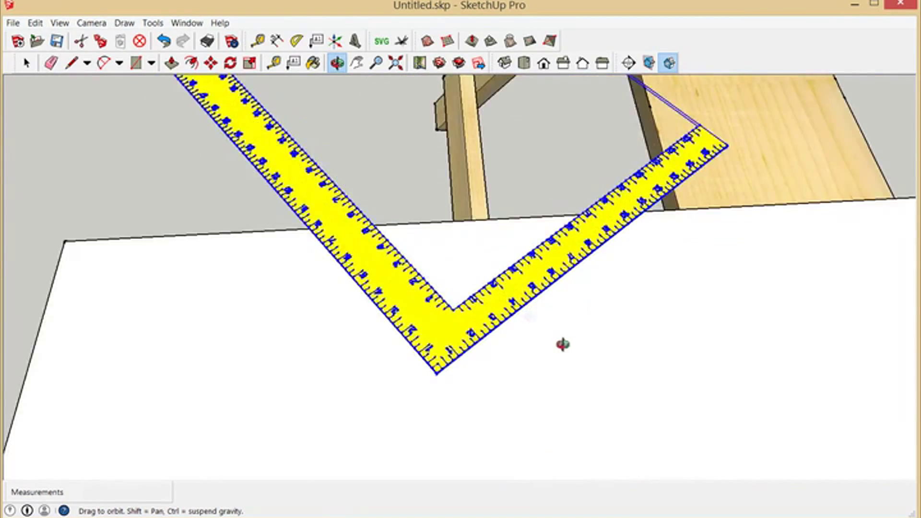
{"action": "scroll", "coordinate": [566, 342], "scroll_direction": "up", "scroll_amount": 2}
{"action": "left_click_drag", "start_coordinate": [577, 301], "coordinate": [551, 264]}
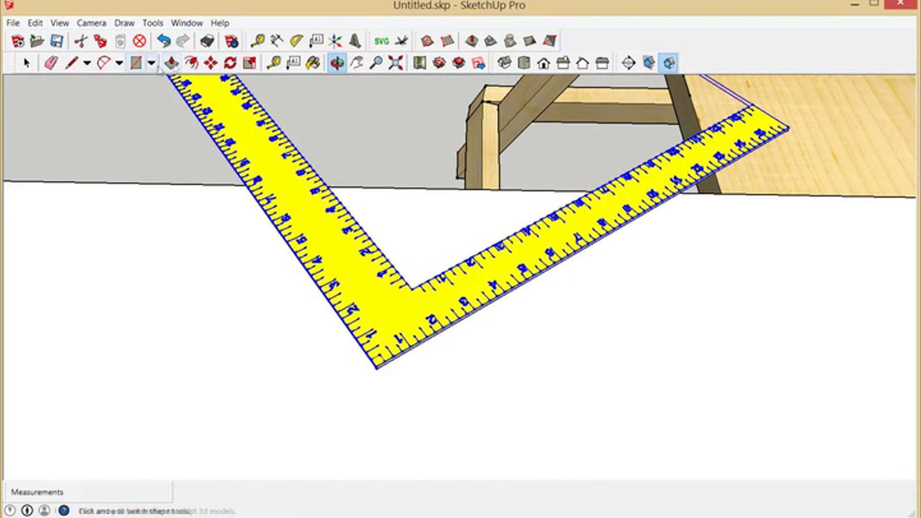
Step: Draw a roughly 6-inch line from the square's outer corner to the board's front edge
{"action": "left_click", "coordinate": [74, 65]}
{"action": "scroll", "coordinate": [703, 218], "scroll_direction": "up", "scroll_amount": 5}
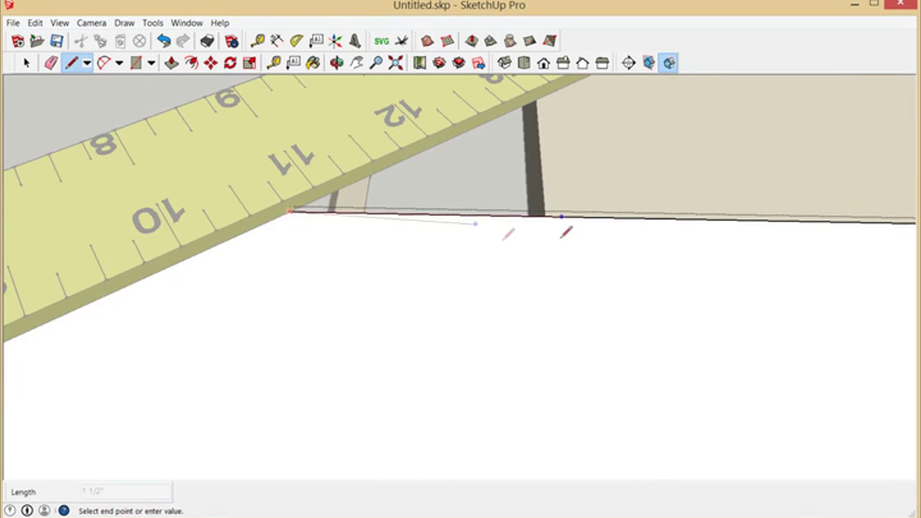
{"action": "scroll", "coordinate": [720, 232], "scroll_direction": "down", "scroll_amount": 6}
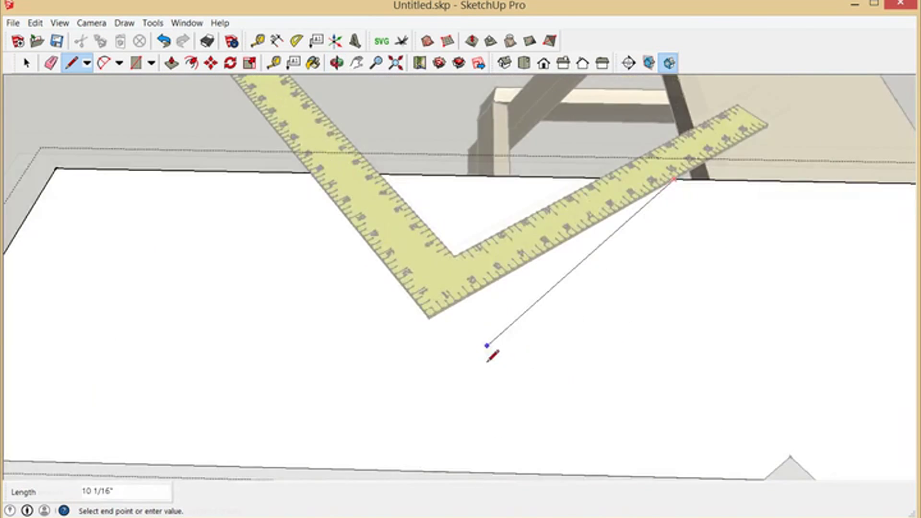
{"action": "scroll", "coordinate": [487, 362], "scroll_direction": "up", "scroll_amount": 6}
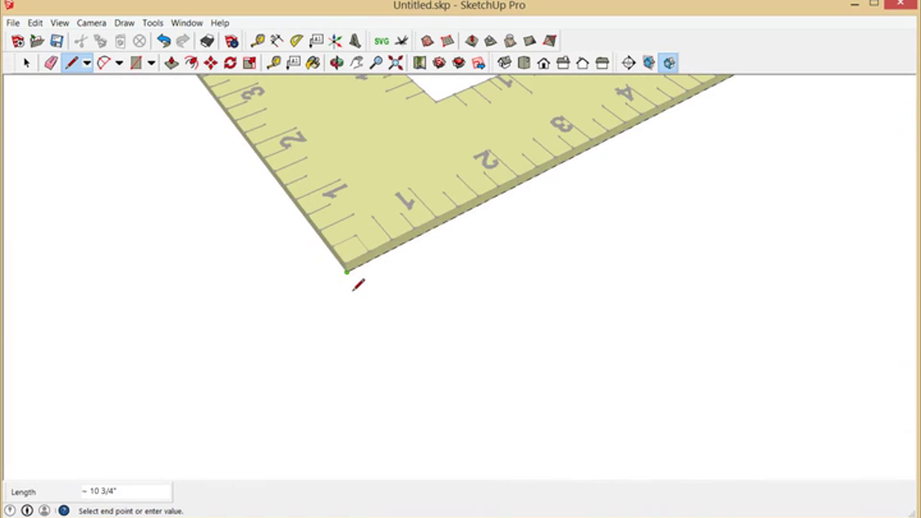
{"action": "scroll", "coordinate": [358, 286], "scroll_direction": "down", "scroll_amount": 4}
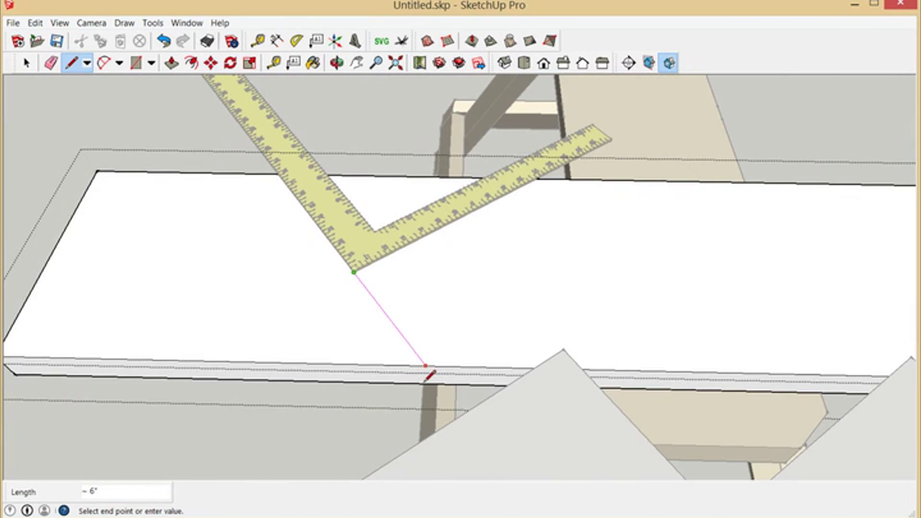
{"action": "left_click", "coordinate": [425, 366]}
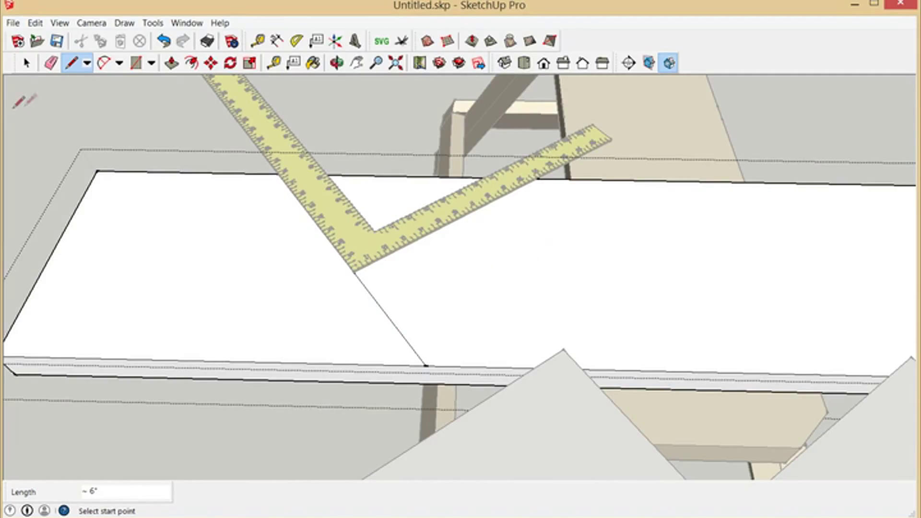
Step: Move the carpenter's square along the board to the end of the first line
{"action": "left_click", "coordinate": [26, 63]}
{"action": "left_click", "coordinate": [291, 171]}
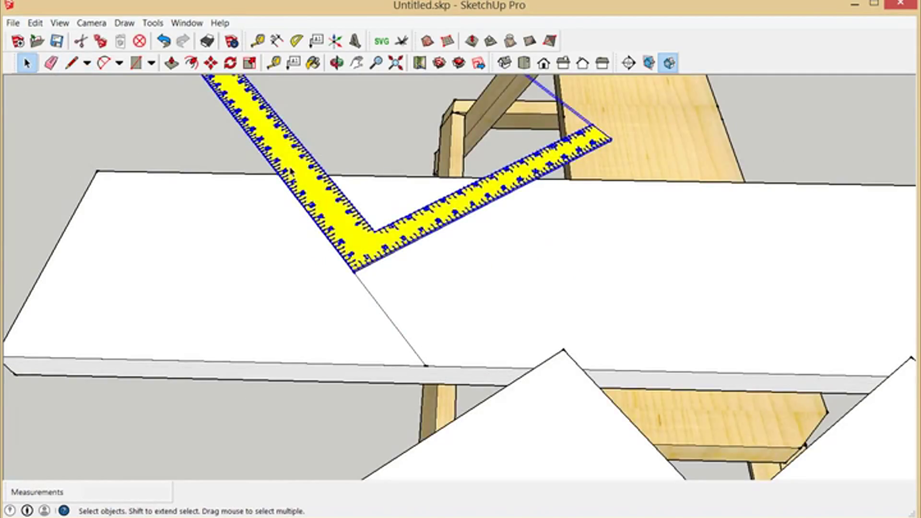
{"action": "left_click", "coordinate": [211, 63]}
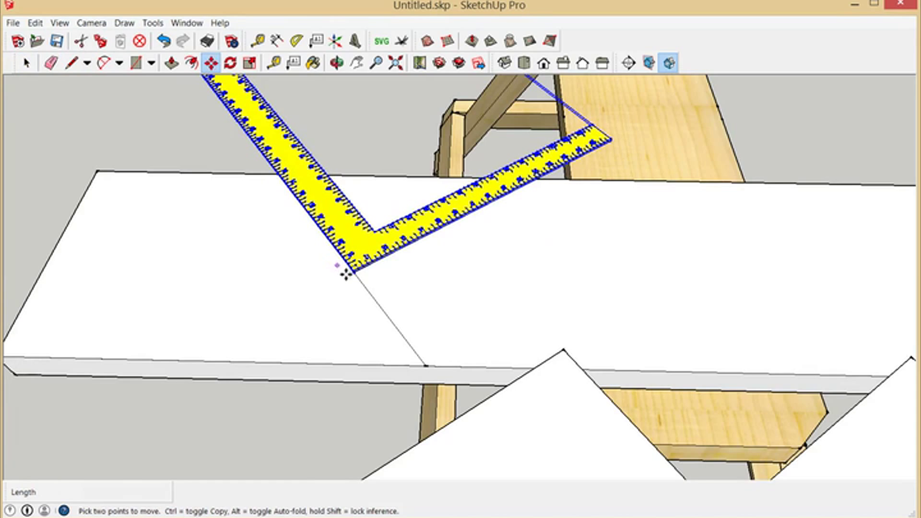
{"action": "scroll", "coordinate": [272, 188], "scroll_direction": "up", "scroll_amount": 3}
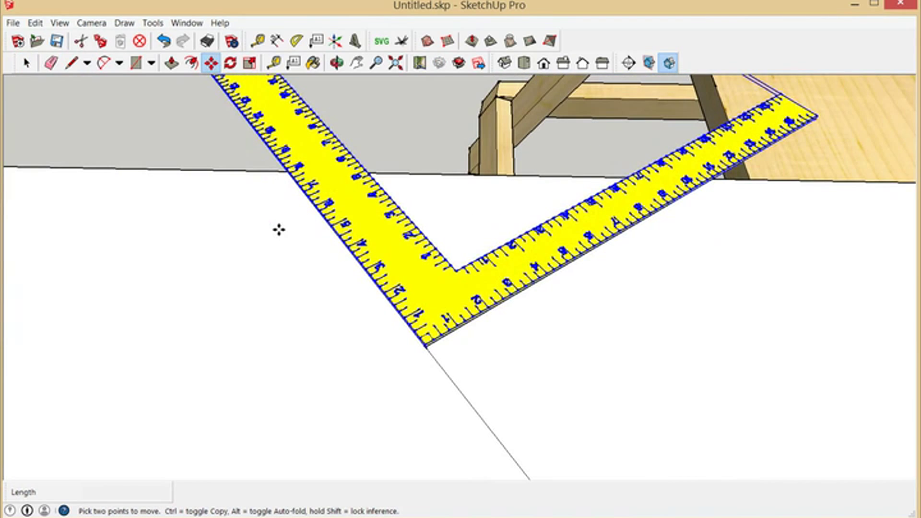
{"action": "left_click", "coordinate": [271, 222]}
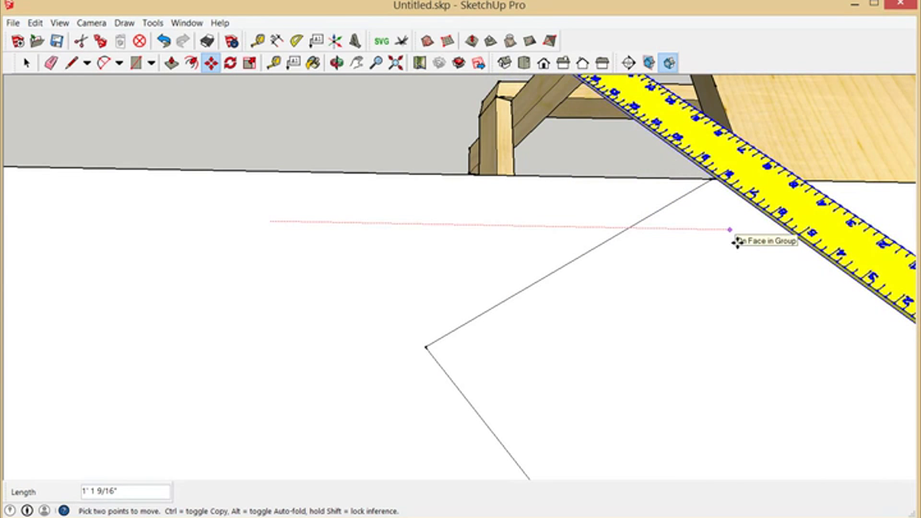
{"action": "left_click", "coordinate": [737, 241]}
{"action": "middle_click_drag", "start_coordinate": [670, 313], "coordinate": [419, 155]}
{"action": "left_click", "coordinate": [337, 63]}
{"action": "left_click_drag", "start_coordinate": [494, 290], "coordinate": [572, 111]}
{"action": "scroll", "coordinate": [572, 110], "scroll_direction": "up", "scroll_amount": 6}
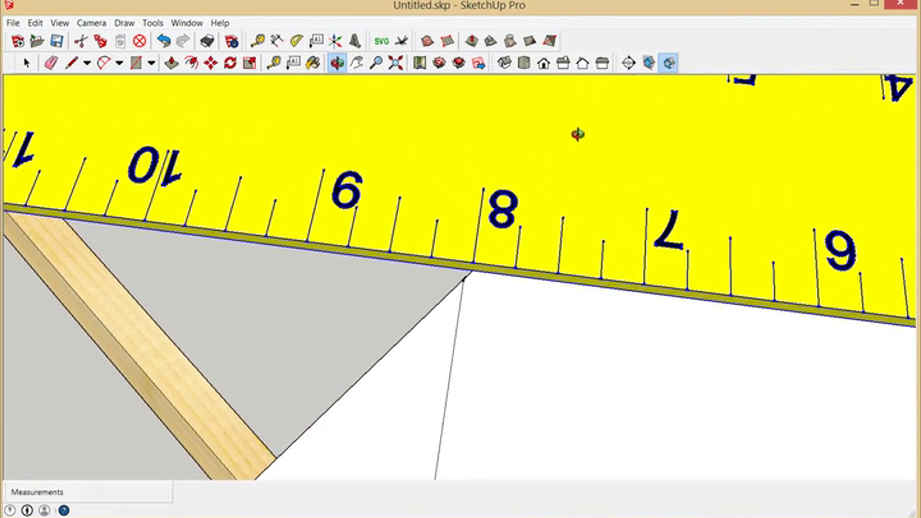
Step: Nudge the square slightly so its edge aligns exactly with the line
{"action": "left_click", "coordinate": [26, 63]}
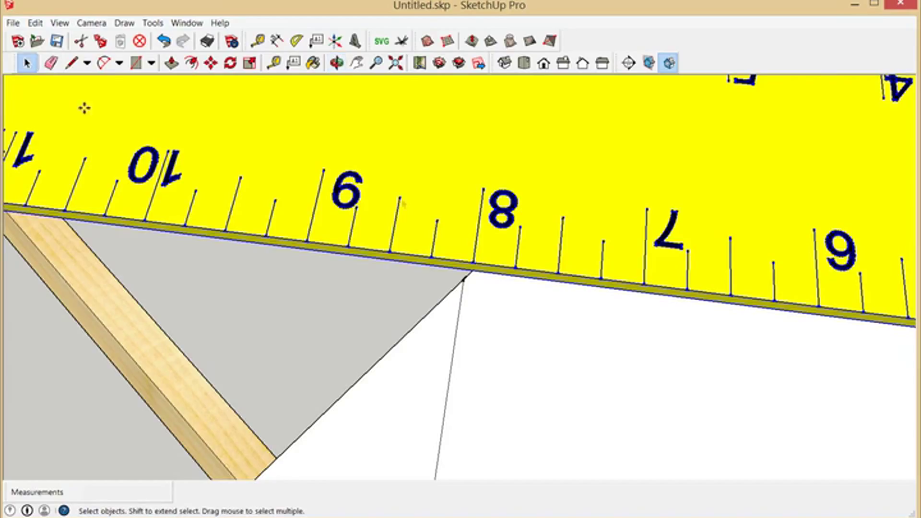
{"action": "left_click", "coordinate": [211, 62]}
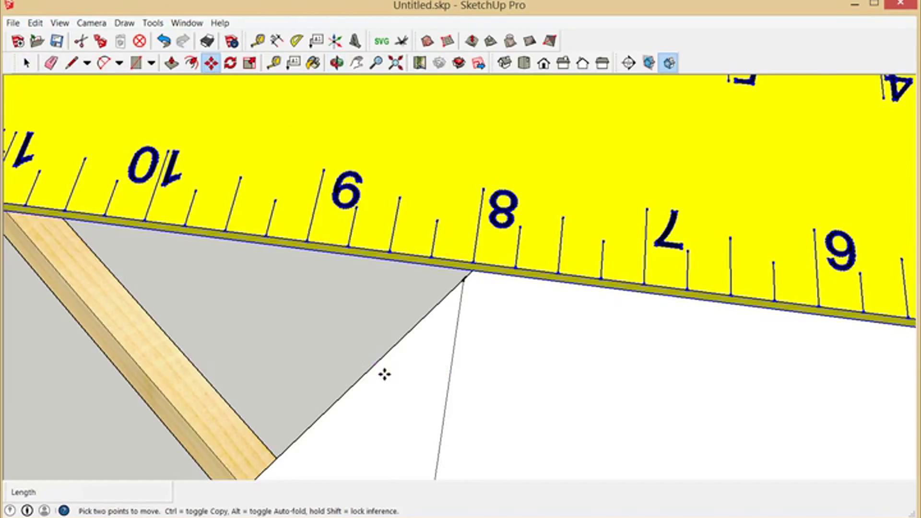
{"action": "left_click_drag", "start_coordinate": [376, 378], "coordinate": [372, 382]}
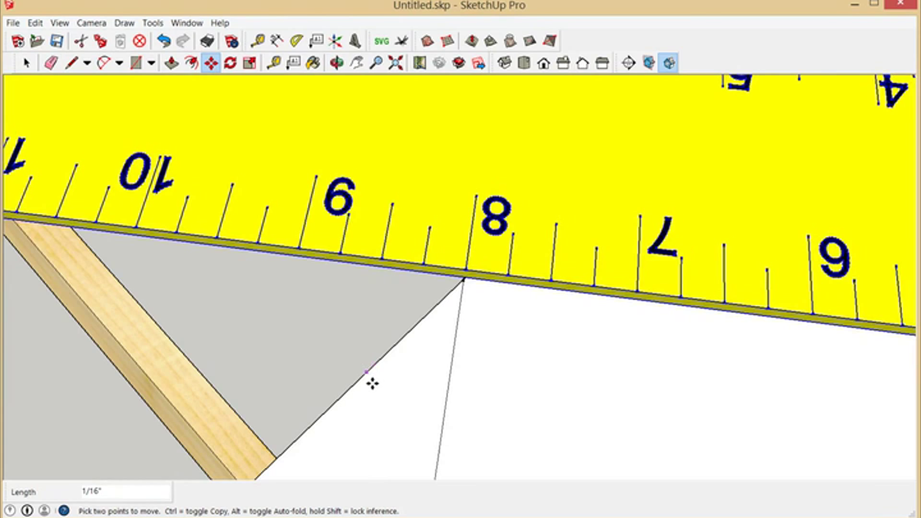
{"action": "scroll", "coordinate": [468, 332], "scroll_direction": "down", "scroll_amount": 6}
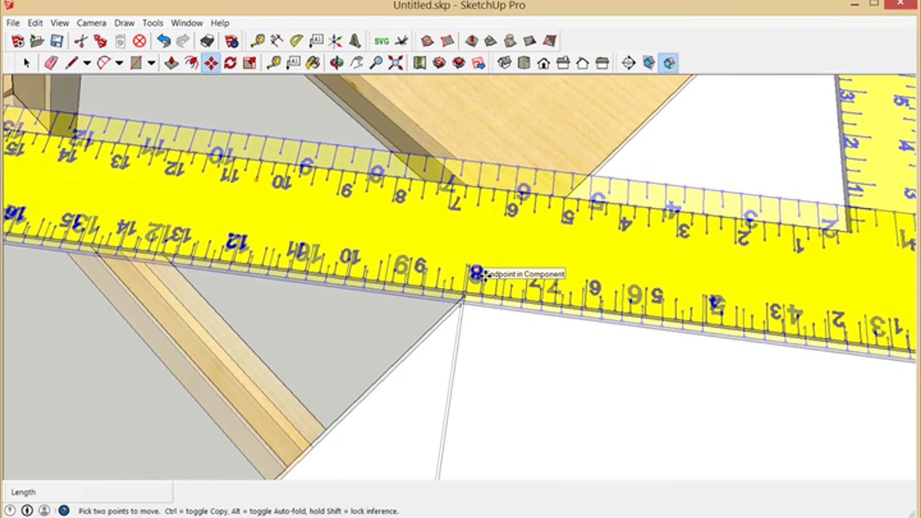
{"action": "scroll", "coordinate": [483, 314], "scroll_direction": "down", "scroll_amount": 8}
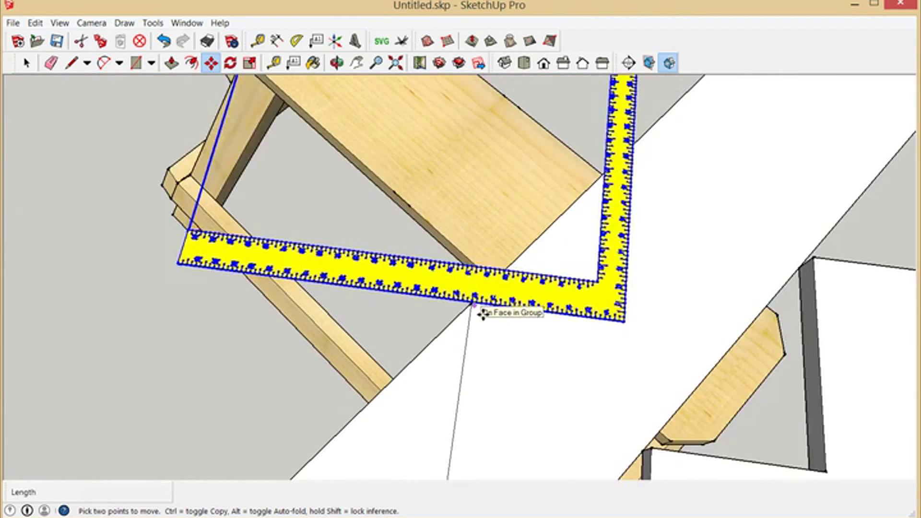
{"action": "left_click", "coordinate": [337, 63]}
{"action": "left_click_drag", "start_coordinate": [552, 331], "coordinate": [499, 248]}
{"action": "scroll", "coordinate": [527, 312], "scroll_direction": "up", "scroll_amount": 8}
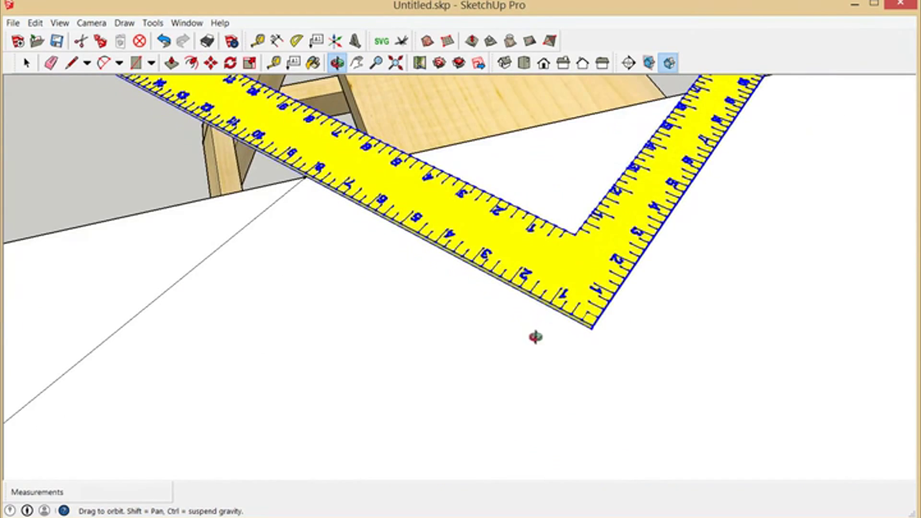
{"action": "key", "text": "space"}
{"action": "scroll", "coordinate": [331, 237], "scroll_direction": "up", "scroll_amount": 5}
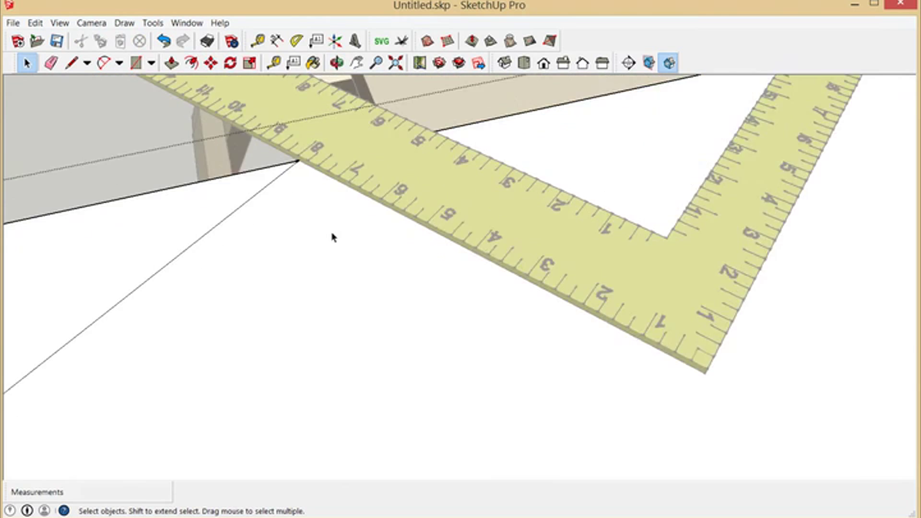
Step: Trace a line along the square's edge to its outer corner, forming the notch's second leg
{"action": "left_click", "coordinate": [71, 63]}
{"action": "left_click", "coordinate": [289, 140]}
{"action": "scroll", "coordinate": [397, 315], "scroll_direction": "down", "scroll_amount": 5}
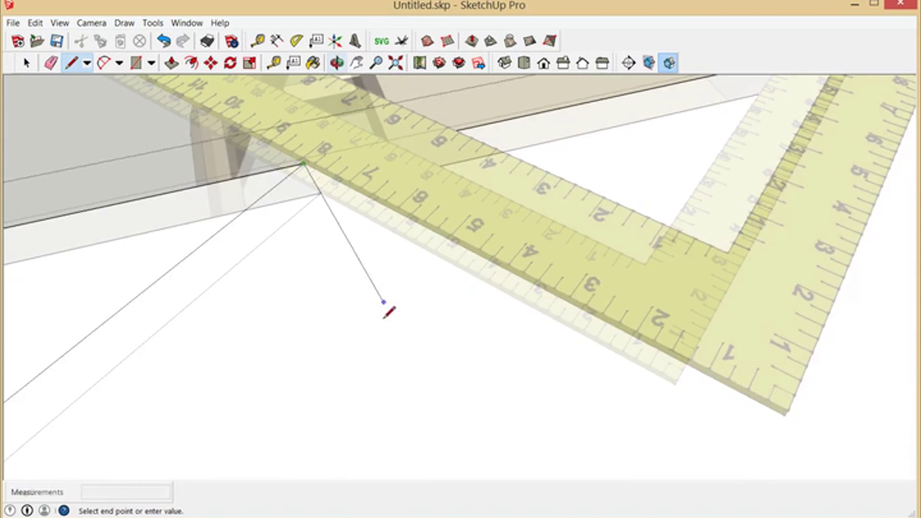
{"action": "scroll", "coordinate": [552, 370], "scroll_direction": "up", "scroll_amount": 4}
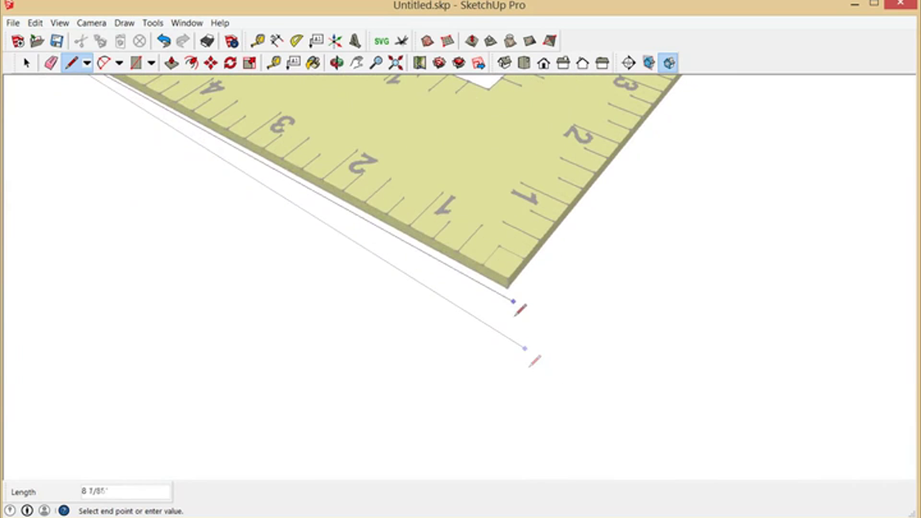
{"action": "left_click", "coordinate": [507, 288]}
{"action": "scroll", "coordinate": [251, 360], "scroll_direction": "down", "scroll_amount": 6}
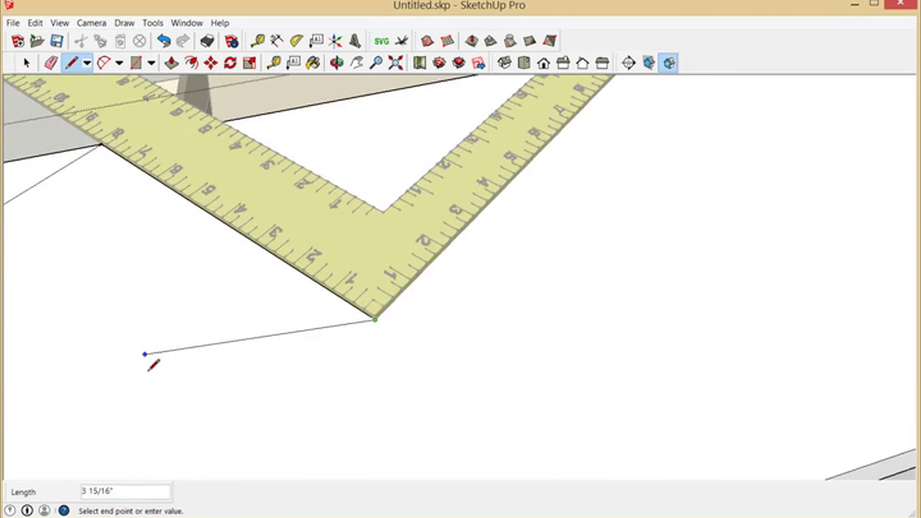
{"action": "scroll", "coordinate": [439, 185], "scroll_direction": "up", "scroll_amount": 5}
{"action": "scroll", "coordinate": [438, 187], "scroll_direction": "up", "scroll_amount": 5}
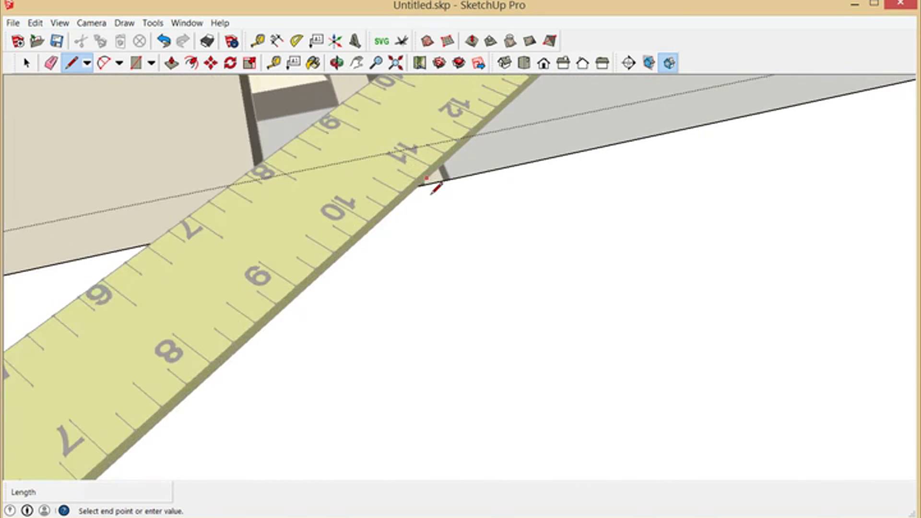
{"action": "scroll", "coordinate": [533, 199], "scroll_direction": "down", "scroll_amount": 10}
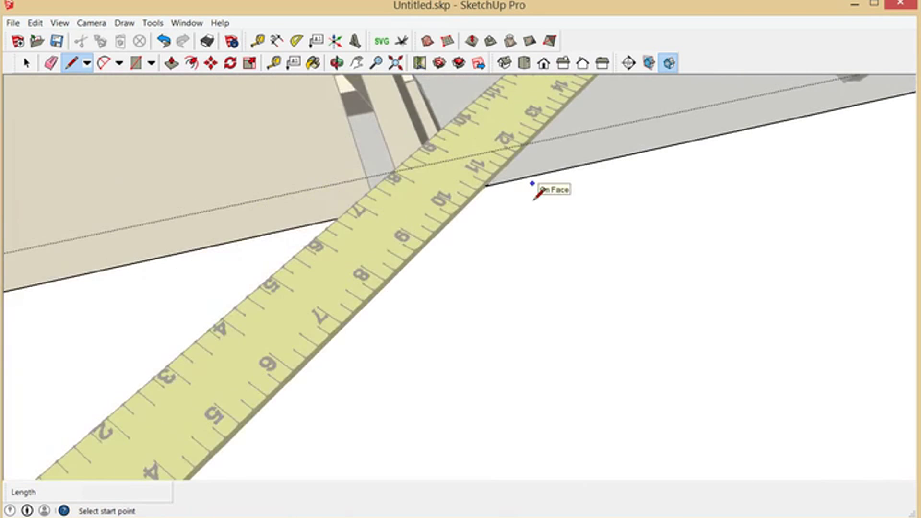
{"action": "scroll", "coordinate": [514, 233], "scroll_direction": "up", "scroll_amount": 6}
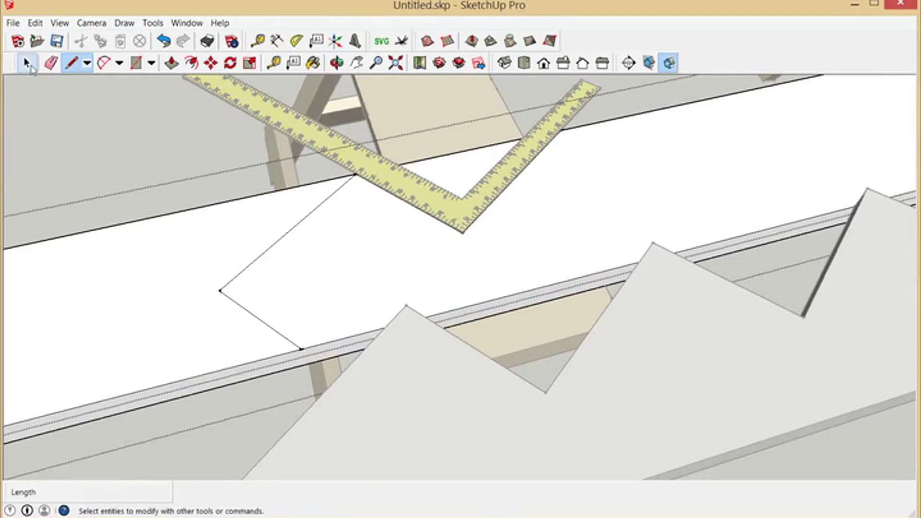
{"action": "left_click", "coordinate": [26, 63]}
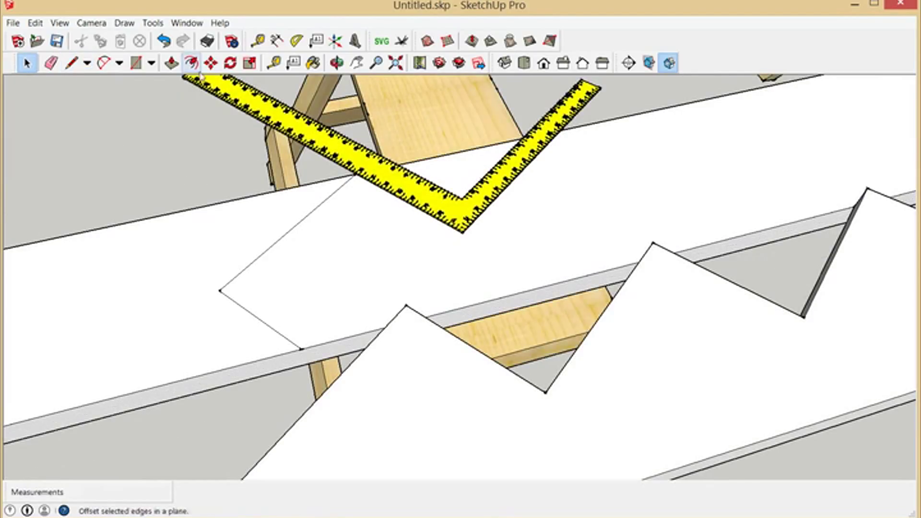
{"action": "left_click", "coordinate": [240, 103]}
{"action": "left_click", "coordinate": [211, 63]}
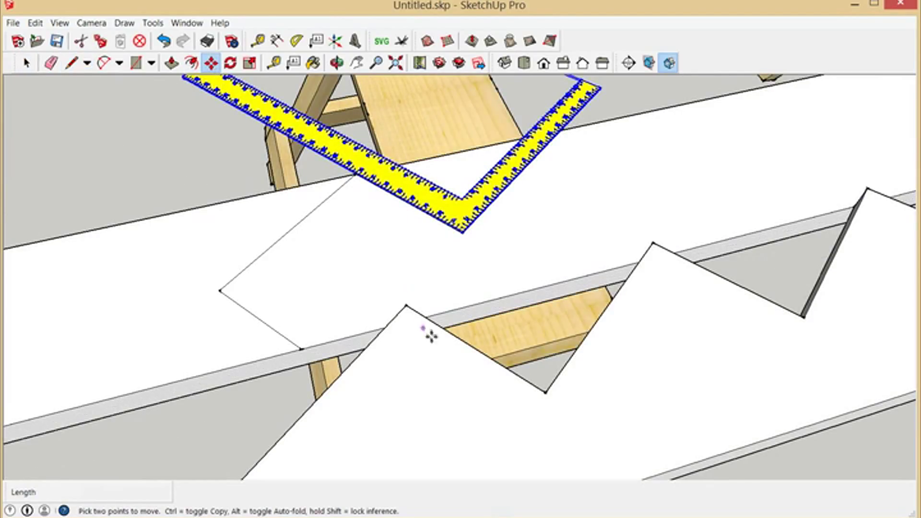
{"action": "left_click", "coordinate": [412, 312]}
{"action": "key", "text": "ctrl"}
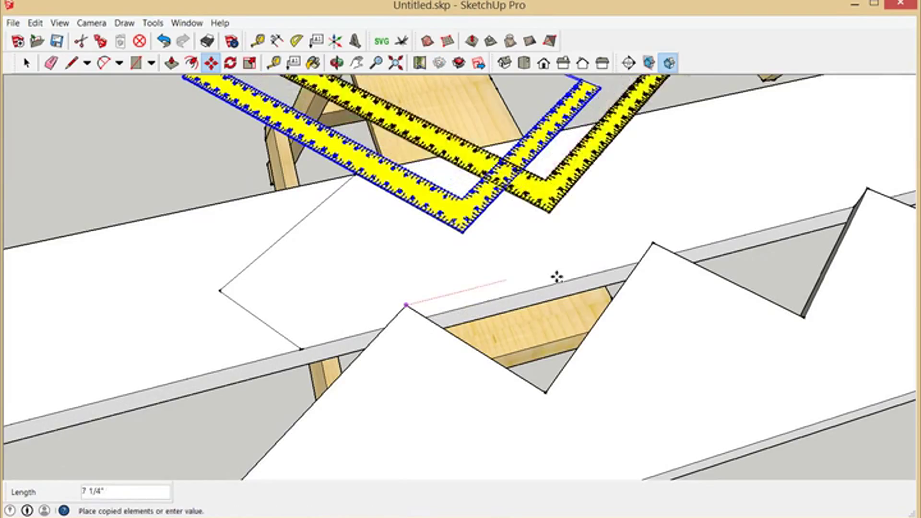
{"action": "left_click", "coordinate": [663, 251]}
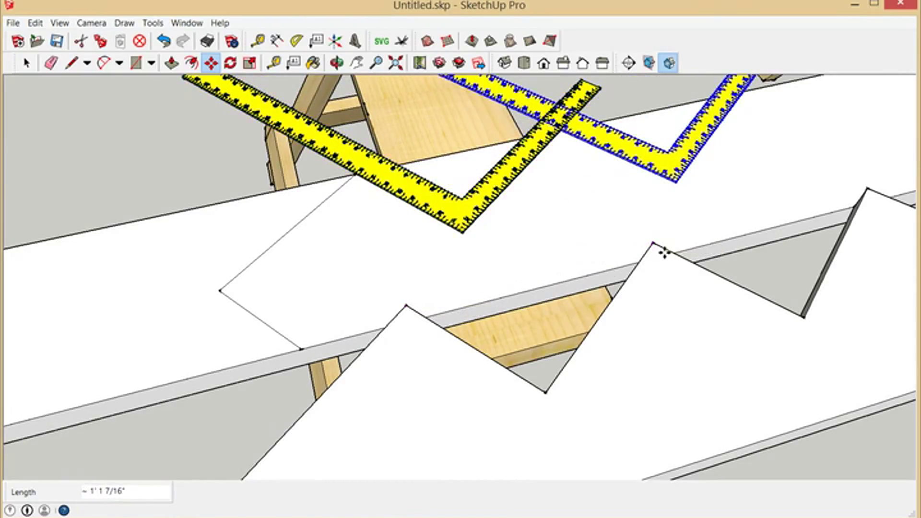
{"action": "left_click", "coordinate": [34, 66]}
{"action": "left_click", "coordinate": [243, 101]}
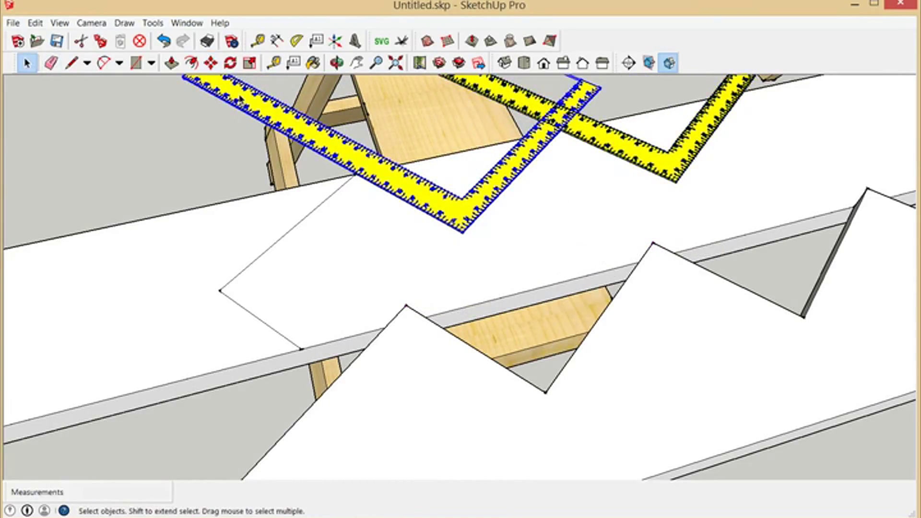
{"action": "key", "text": "Delete"}
{"action": "scroll", "coordinate": [240, 99], "scroll_direction": "down", "scroll_amount": 6}
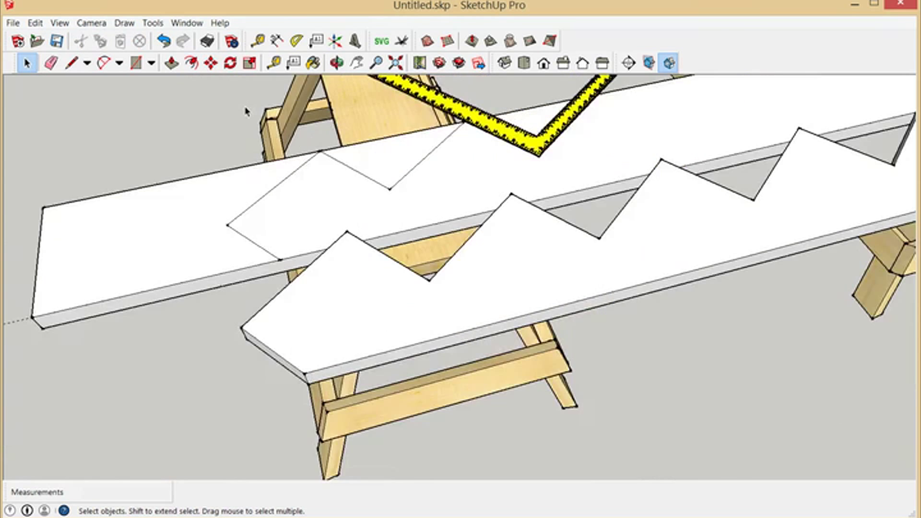
{"action": "left_click", "coordinate": [356, 63]}
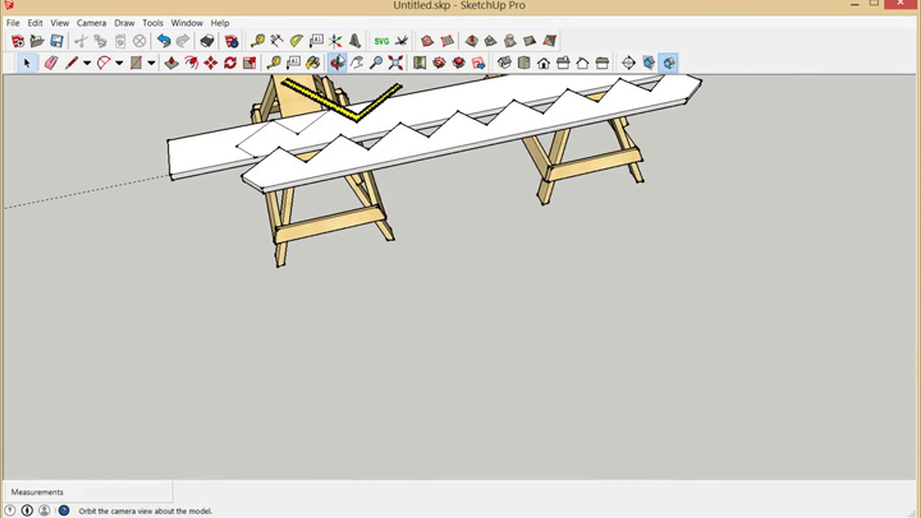
{"action": "left_click", "coordinate": [337, 63]}
{"action": "left_click_drag", "start_coordinate": [524, 221], "coordinate": [520, 375]}
{"action": "scroll", "coordinate": [391, 193], "scroll_direction": "up", "scroll_amount": 4}
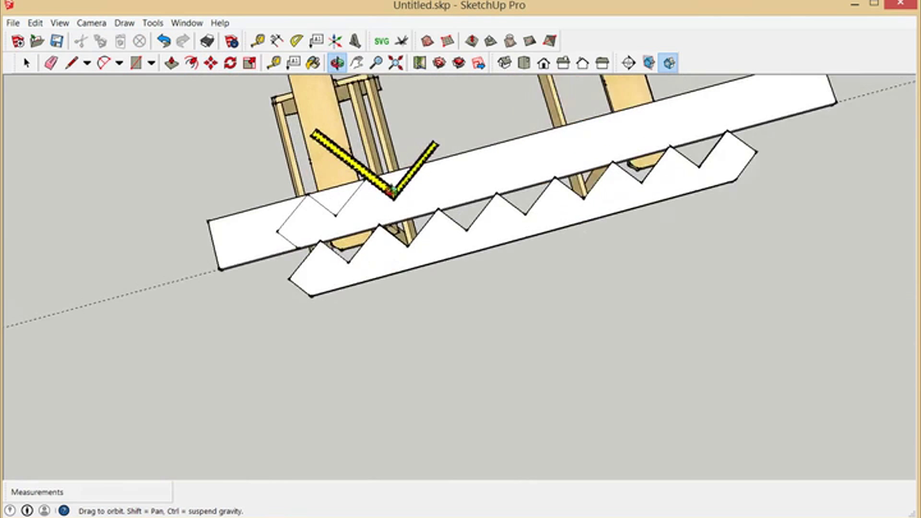
{"action": "left_click_drag", "start_coordinate": [532, 184], "coordinate": [471, 193]}
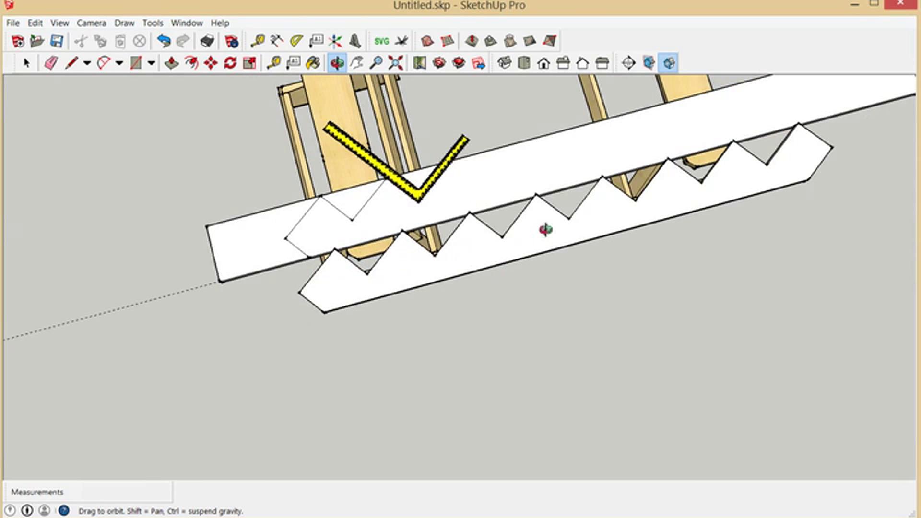
{"action": "scroll", "coordinate": [559, 241], "scroll_direction": "down", "scroll_amount": 3}
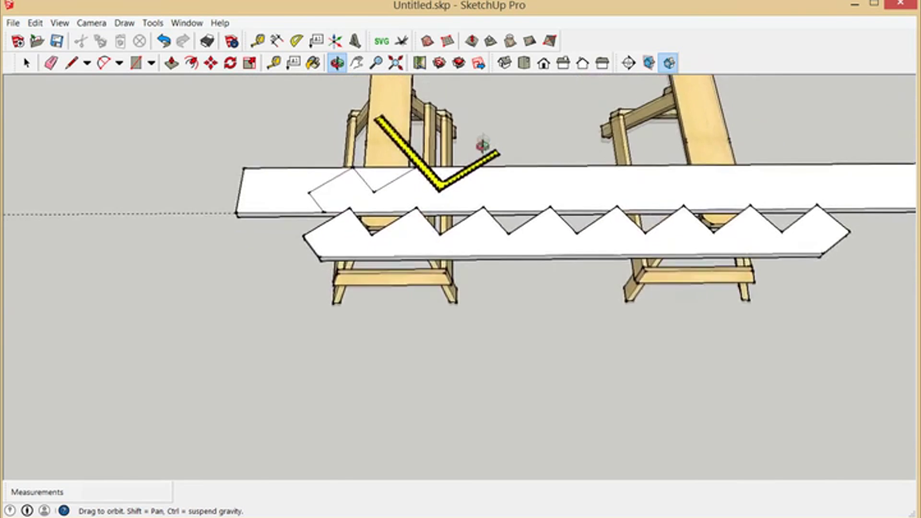
{"action": "left_click_drag", "start_coordinate": [483, 144], "coordinate": [634, 137]}
{"action": "scroll", "coordinate": [562, 302], "scroll_direction": "down", "scroll_amount": 2}
{"action": "scroll", "coordinate": [562, 302], "scroll_direction": "up", "scroll_amount": 5}
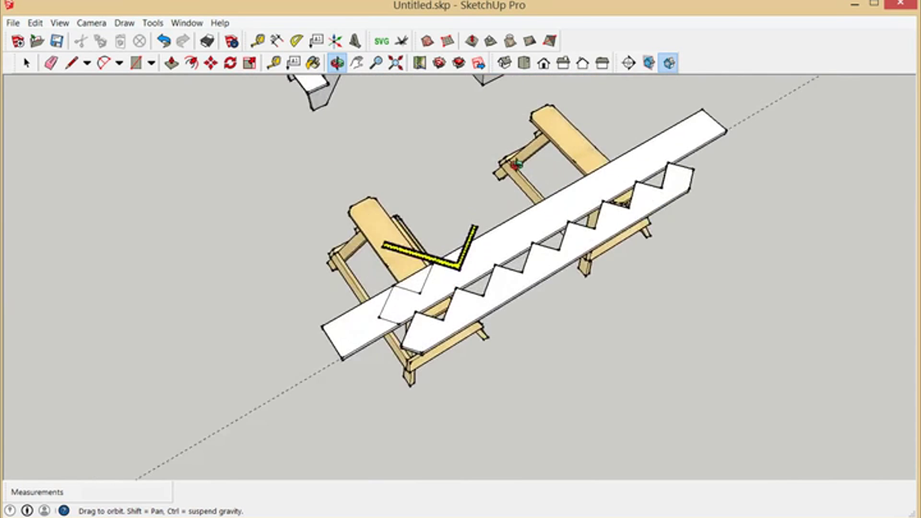
{"action": "mouse_move", "coordinate": [574, 274]}
{"action": "left_mouse_down"}
{"action": "mouse_move", "coordinate": [542, 160]}
{"action": "mouse_move", "coordinate": [586, 247]}
{"action": "mouse_move", "coordinate": [564, 266]}
{"action": "left_mouse_up"}
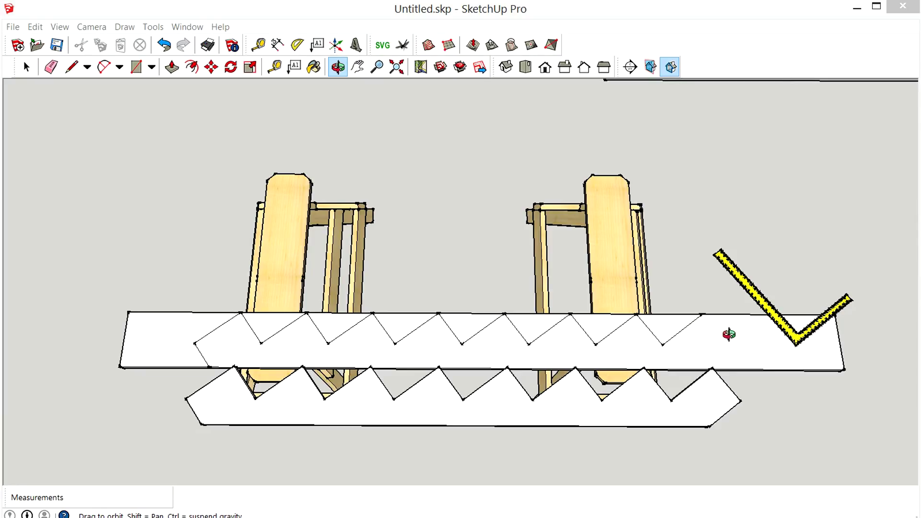
{"action": "left_click_drag", "start_coordinate": [768, 339], "coordinate": [739, 336]}
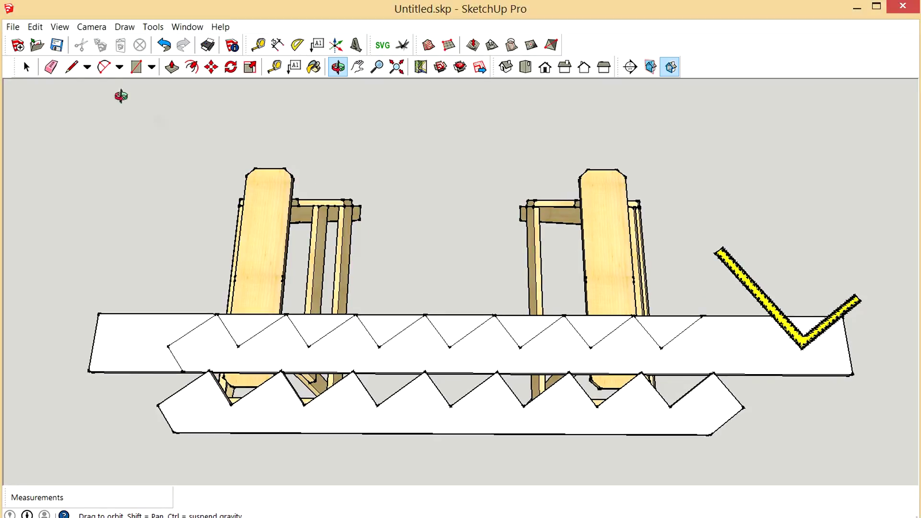
Step: Move the yellow framing square onto the board's top edge just past the last notch
{"action": "left_click", "coordinate": [27, 68]}
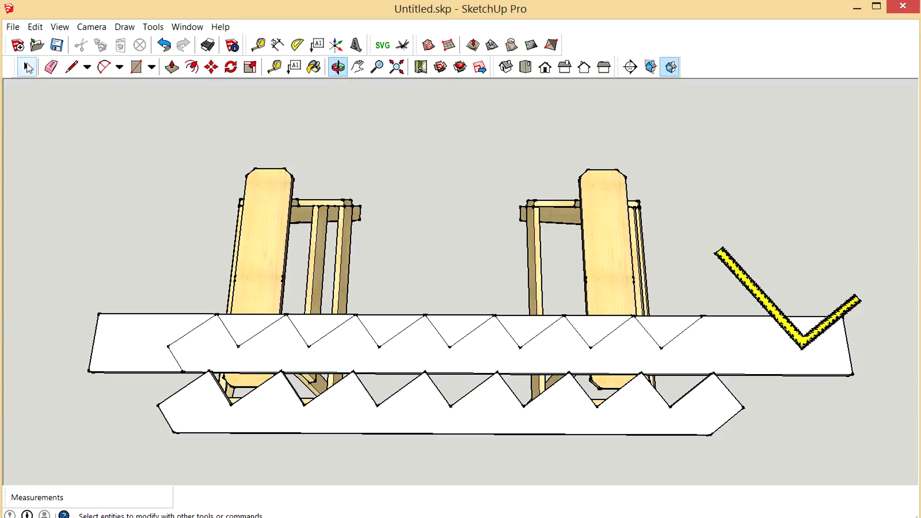
{"action": "left_click", "coordinate": [772, 316]}
{"action": "left_click", "coordinate": [211, 67]}
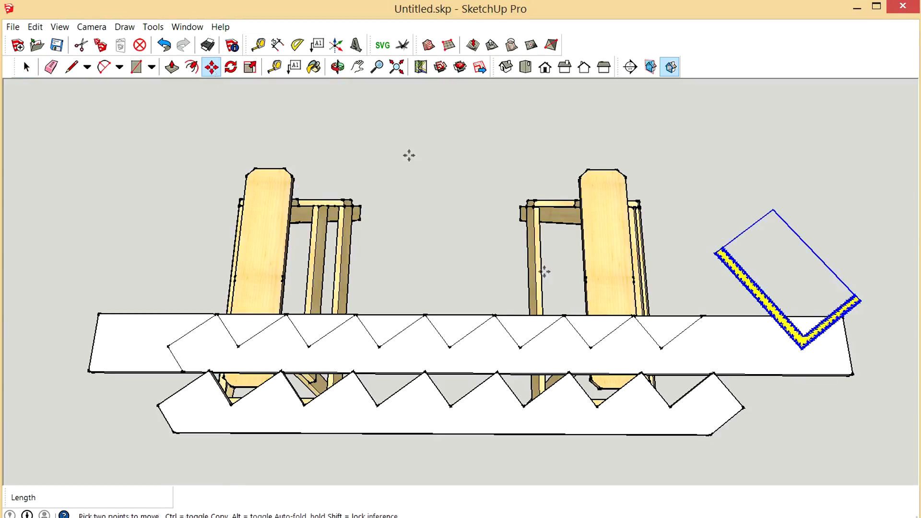
{"action": "left_click", "coordinate": [649, 385]}
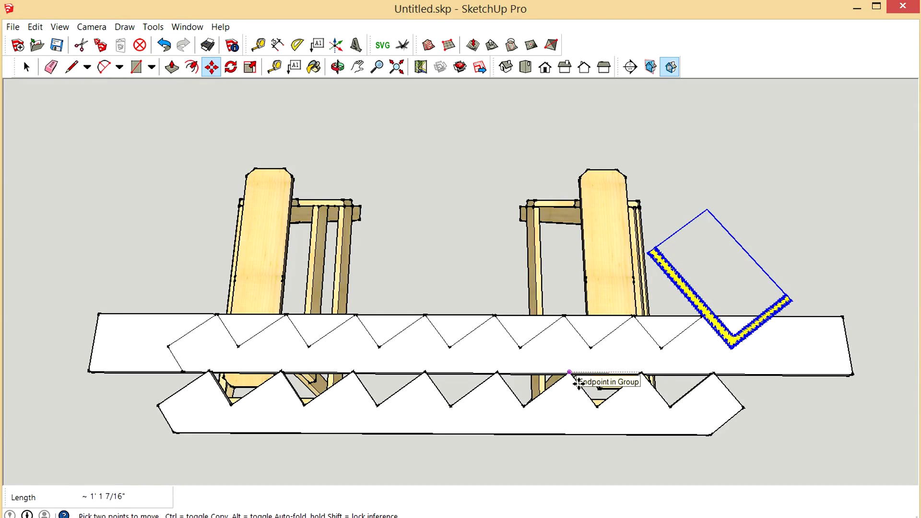
{"action": "scroll", "coordinate": [802, 346], "scroll_direction": "up", "scroll_amount": 2}
{"action": "scroll", "coordinate": [728, 341], "scroll_direction": "up", "scroll_amount": 5}
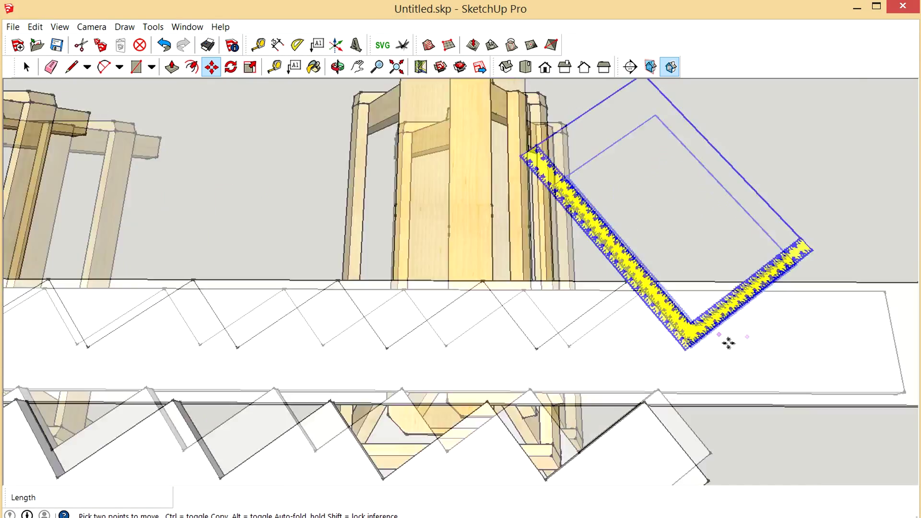
{"action": "left_click", "coordinate": [338, 68]}
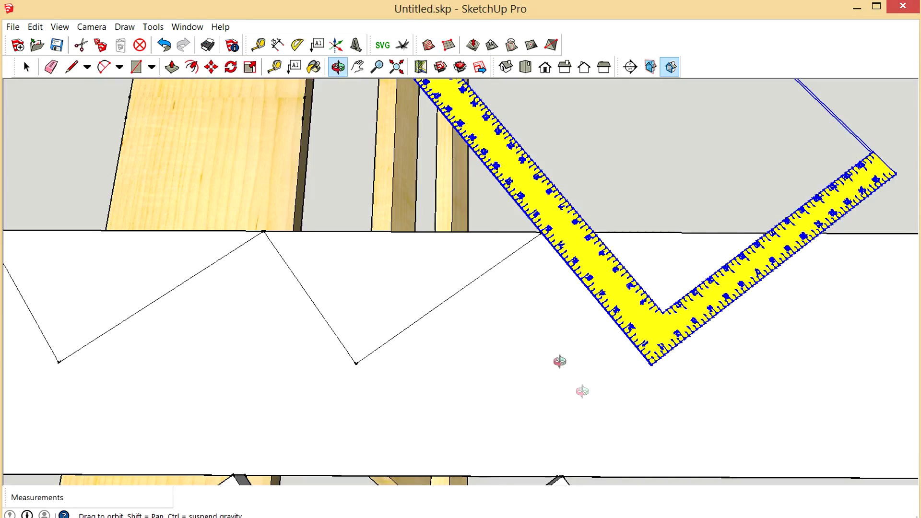
{"action": "left_click_drag", "start_coordinate": [560, 364], "coordinate": [675, 288]}
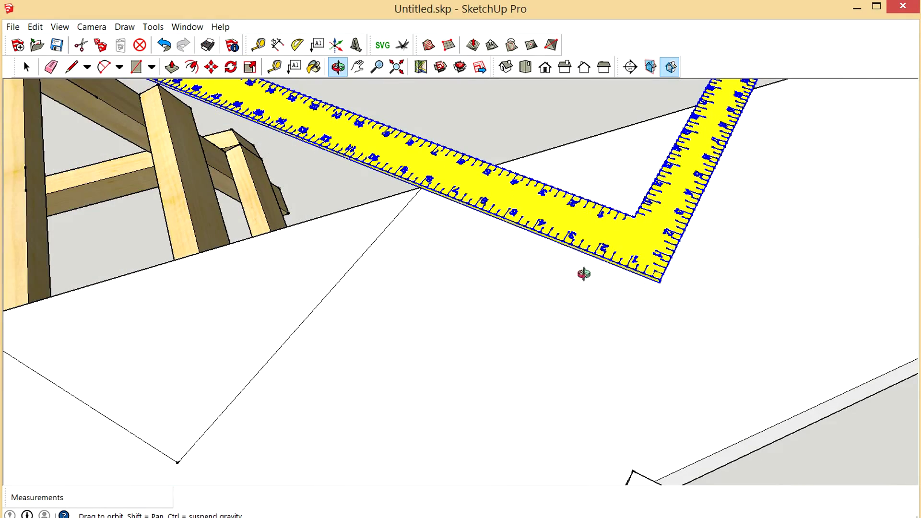
{"action": "left_click", "coordinate": [26, 68]}
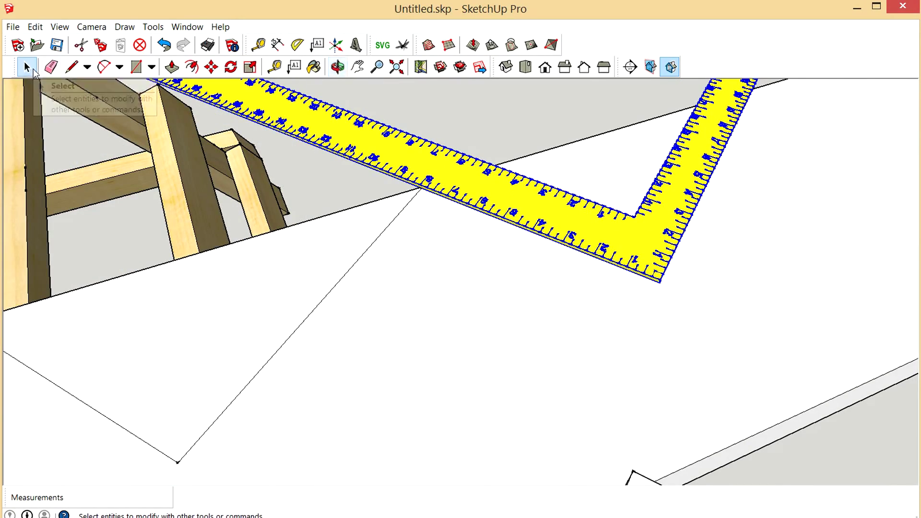
Step: Inside the board group, draw a line from the edge to the square's corner, then to the bottom edge
{"action": "double_click", "coordinate": [139, 108]}
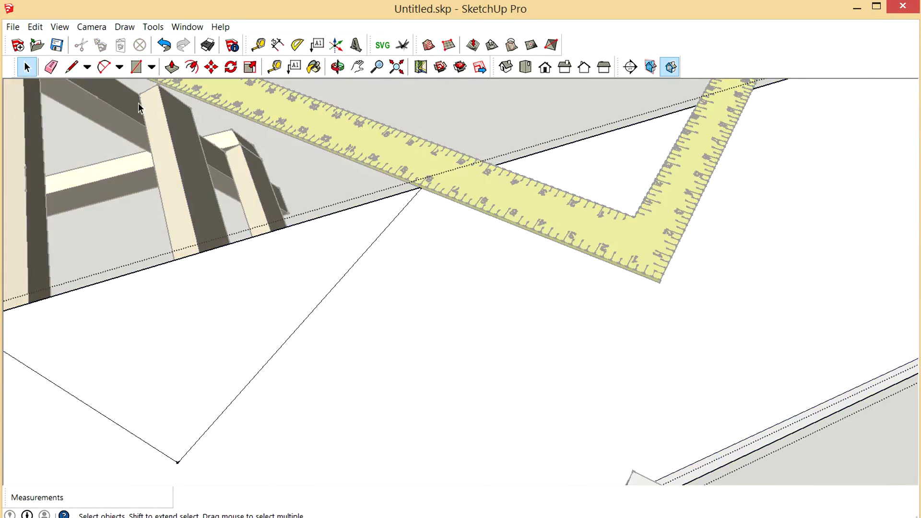
{"action": "left_click", "coordinate": [72, 67]}
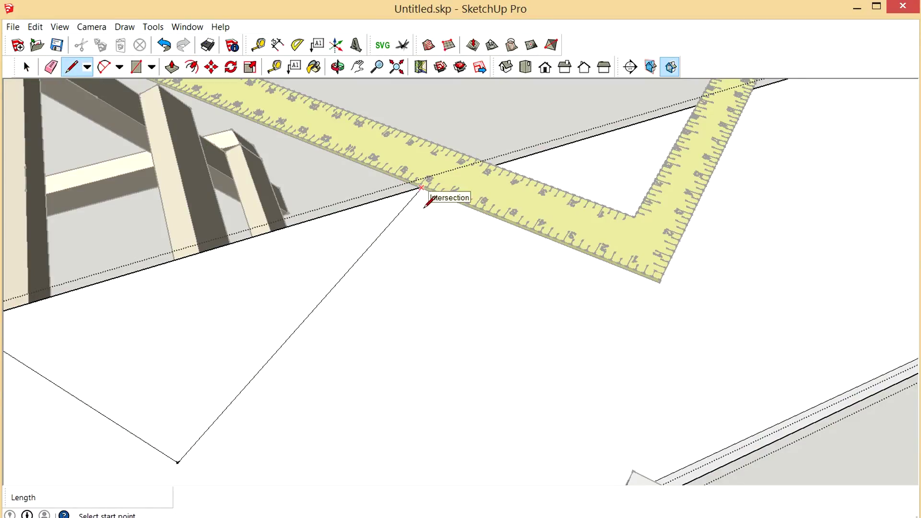
{"action": "left_click", "coordinate": [421, 188]}
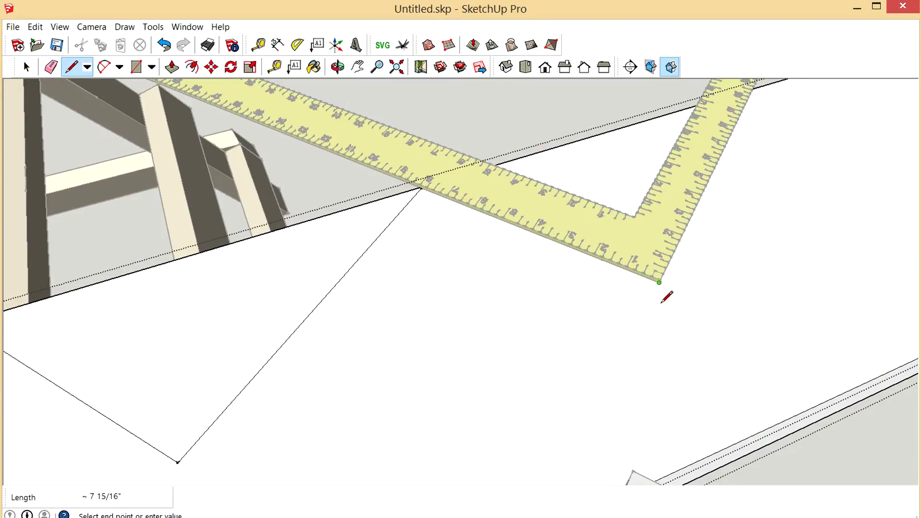
{"action": "left_click", "coordinate": [659, 284]}
{"action": "scroll", "coordinate": [648, 293], "scroll_direction": "down", "scroll_amount": 3}
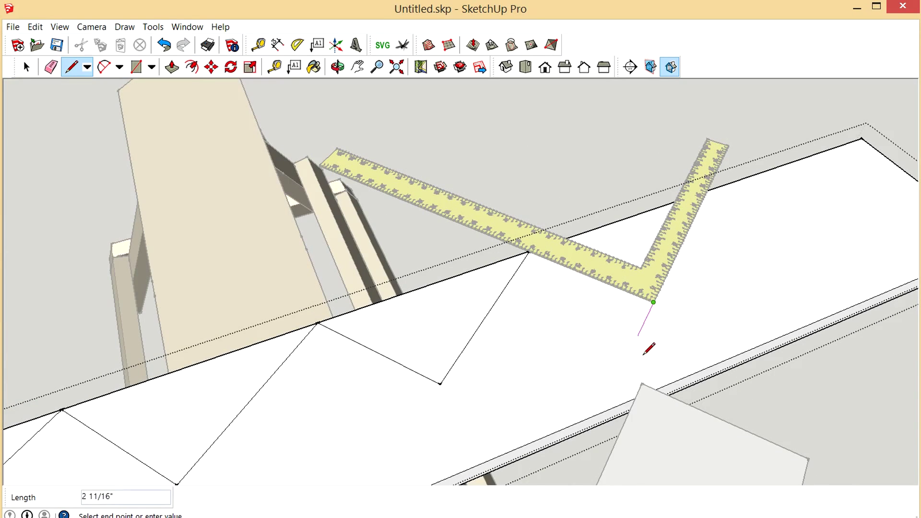
{"action": "left_click", "coordinate": [338, 67]}
{"action": "left_click_drag", "start_coordinate": [412, 191], "coordinate": [636, 347]}
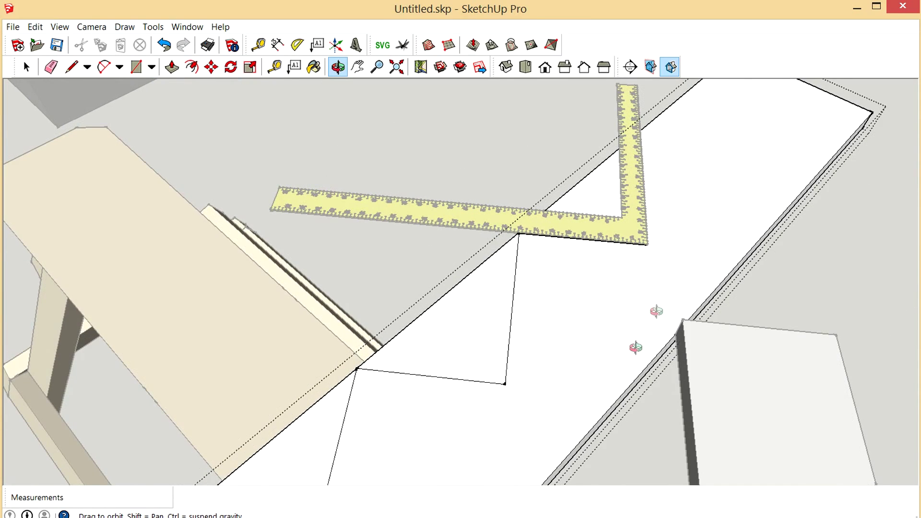
{"action": "right_click", "coordinate": [691, 245]}
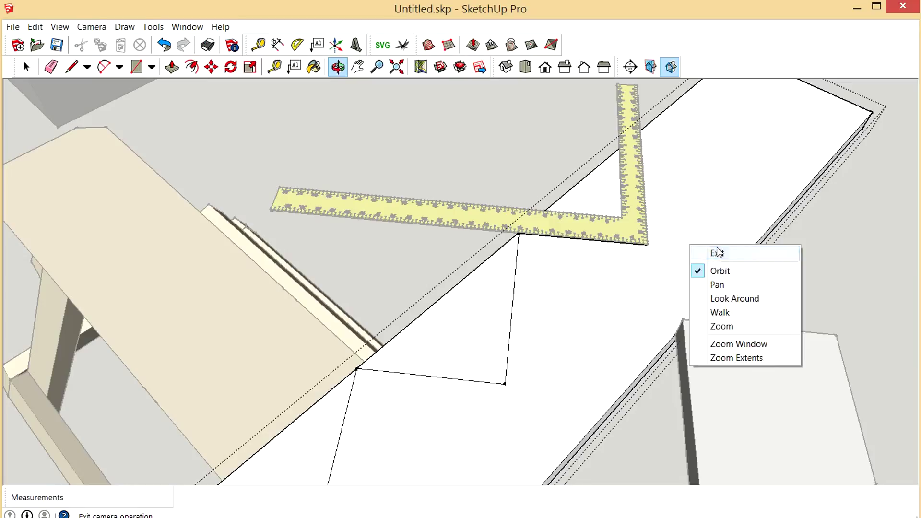
{"action": "left_click", "coordinate": [704, 251]}
{"action": "left_click", "coordinate": [751, 268]}
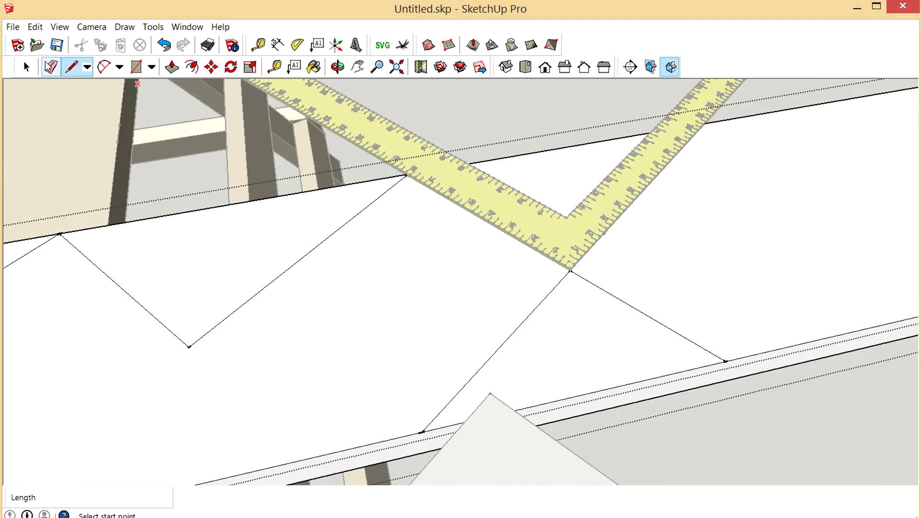
{"action": "scroll", "coordinate": [571, 300], "scroll_direction": "down", "scroll_amount": 2}
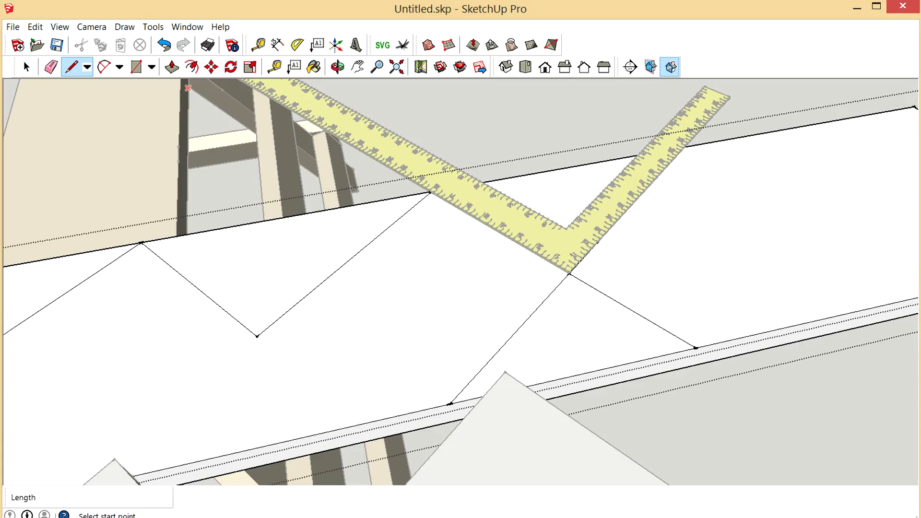
Step: Move the framing square up and right, clear of the board end
{"action": "left_click", "coordinate": [26, 66]}
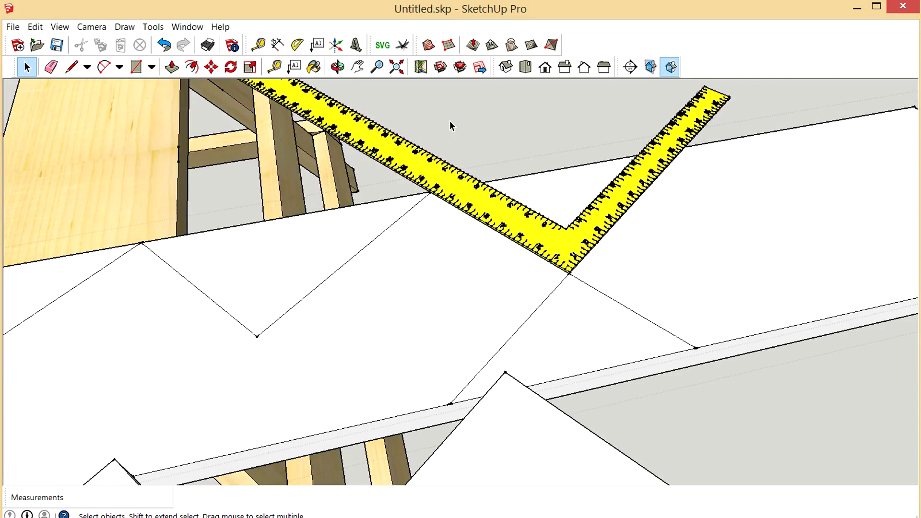
{"action": "left_click", "coordinate": [415, 158]}
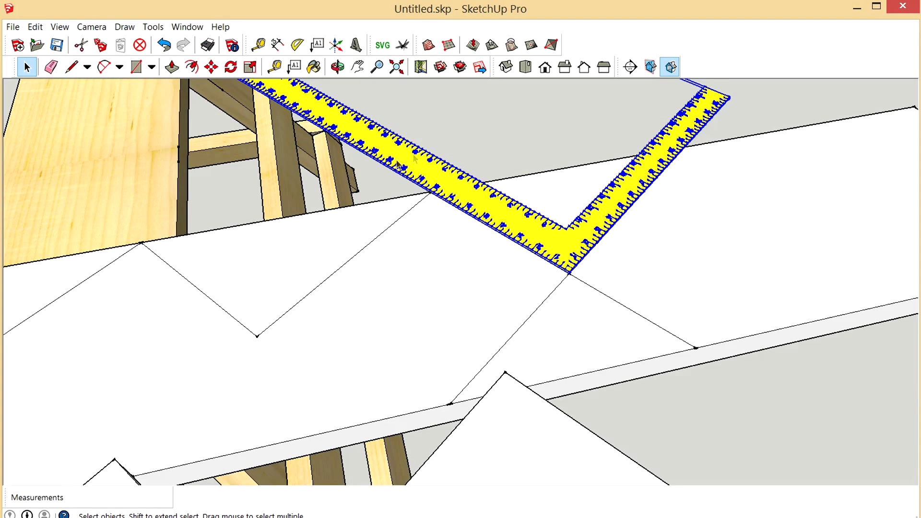
{"action": "left_click", "coordinate": [210, 67]}
{"action": "left_click", "coordinate": [410, 207]}
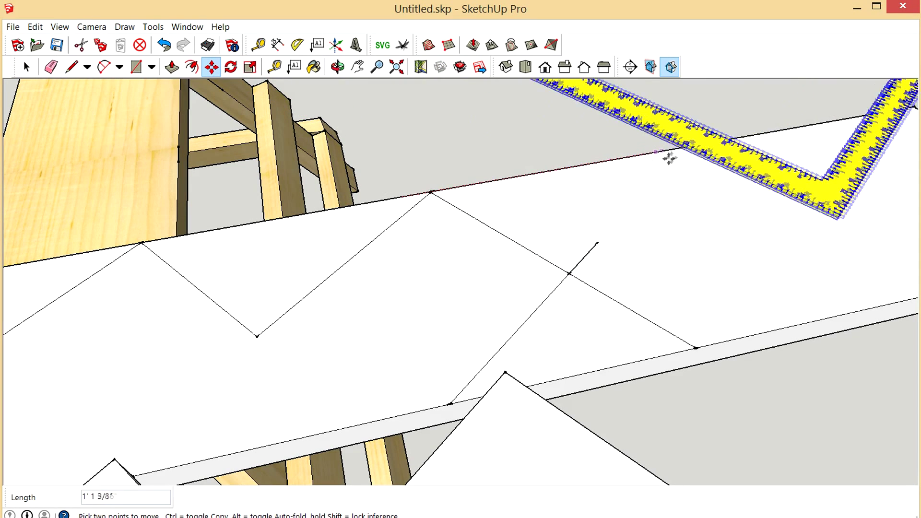
{"action": "left_click", "coordinate": [690, 152]}
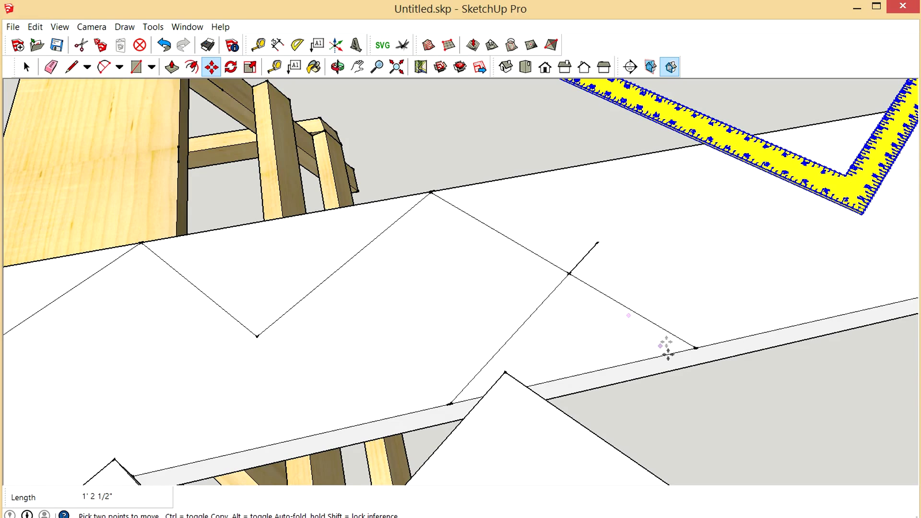
{"action": "left_click", "coordinate": [27, 67]}
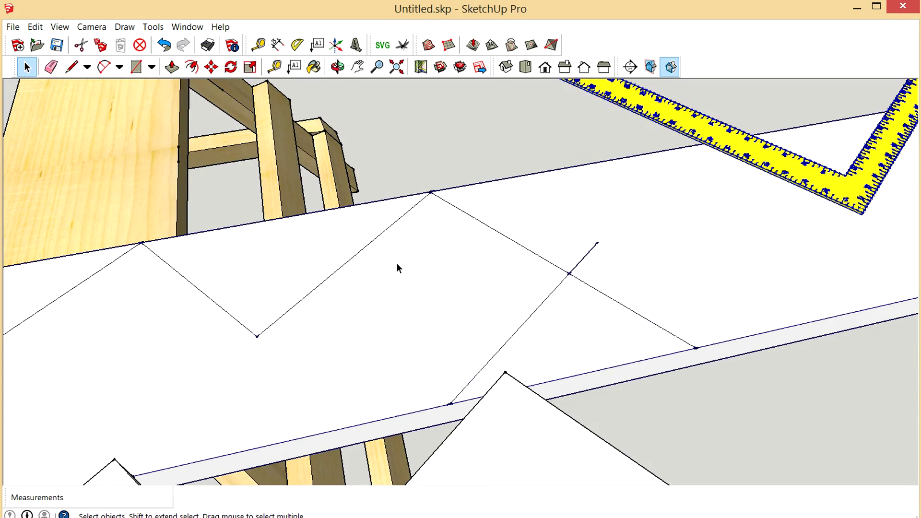
Step: In the board group, push both end waste pieces through the board thickness
{"action": "double_click", "coordinate": [398, 265]}
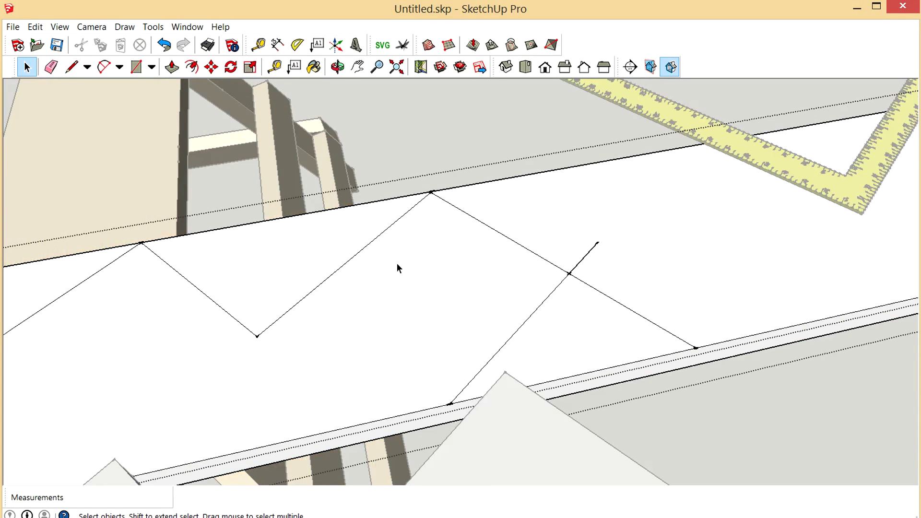
{"action": "left_click", "coordinate": [172, 68]}
{"action": "left_click_drag", "start_coordinate": [705, 264], "coordinate": [710, 300]}
{"action": "left_click_drag", "start_coordinate": [590, 319], "coordinate": [621, 340]}
{"action": "key", "text": "e"}
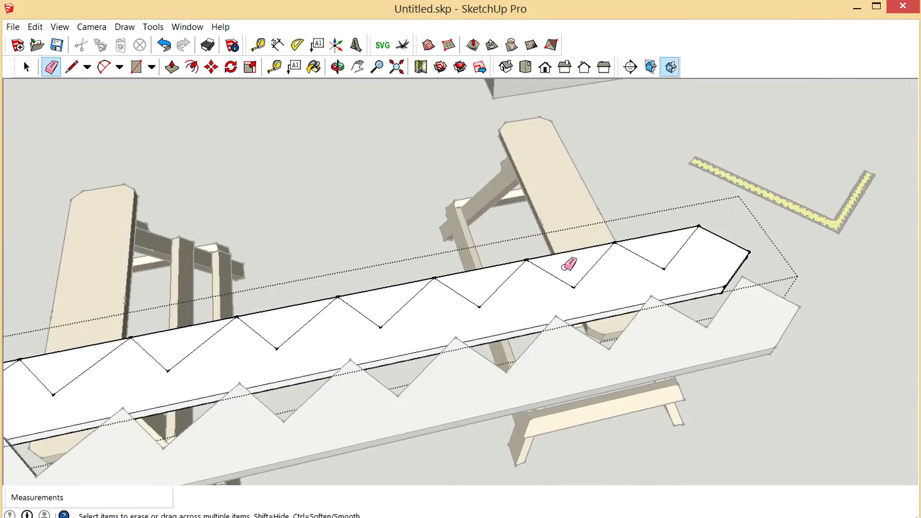
Step: Draw the zigzag layout line at the notch corner and undo the stray short segment
{"action": "left_click", "coordinate": [170, 70]}
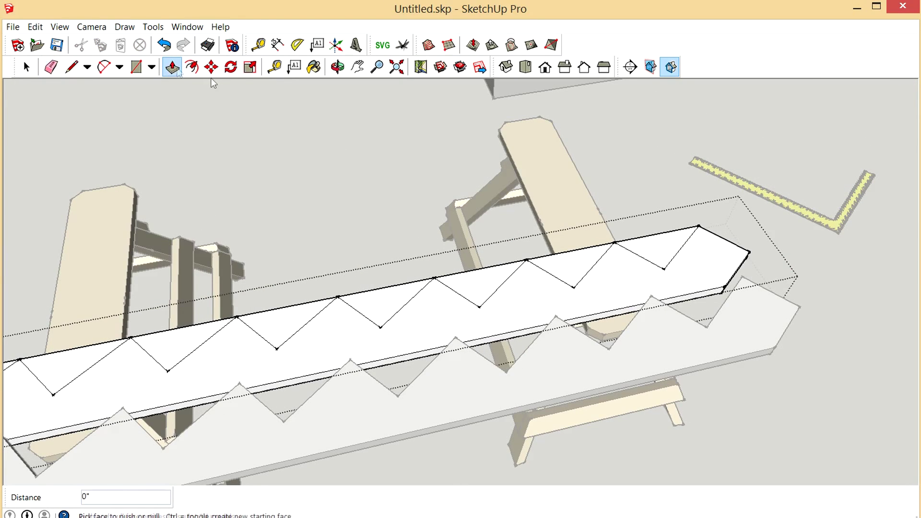
{"action": "scroll", "coordinate": [688, 273], "scroll_direction": "up", "scroll_amount": 2}
{"action": "scroll", "coordinate": [684, 270], "scroll_direction": "up", "scroll_amount": 3}
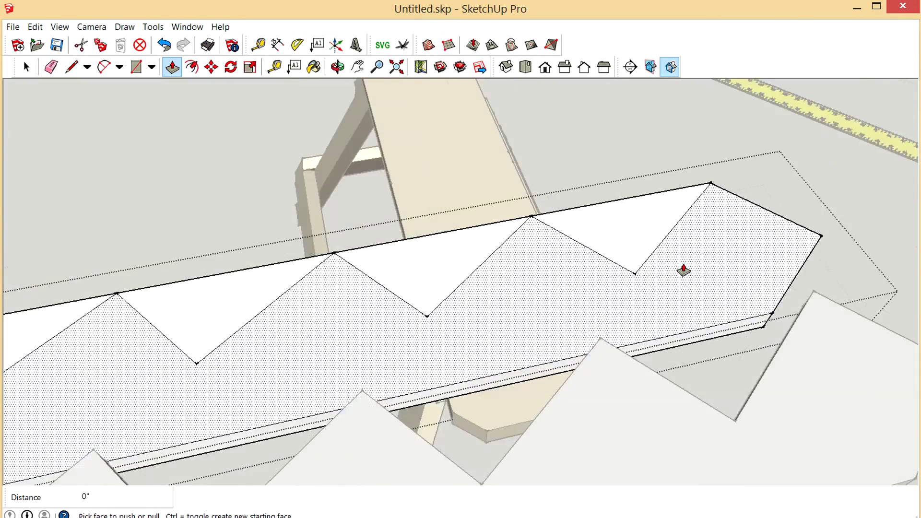
{"action": "left_click", "coordinate": [76, 68]}
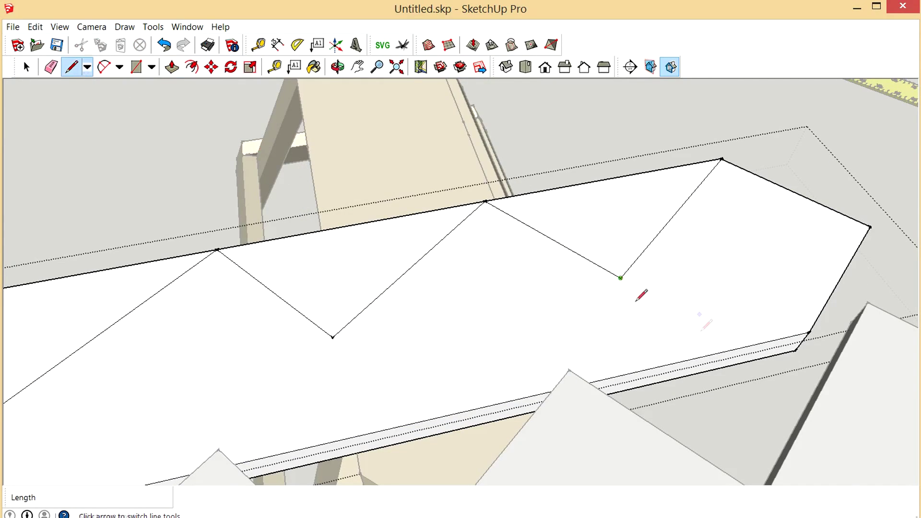
{"action": "scroll", "coordinate": [706, 327], "scroll_direction": "up", "scroll_amount": 2}
{"action": "left_click", "coordinate": [585, 262]}
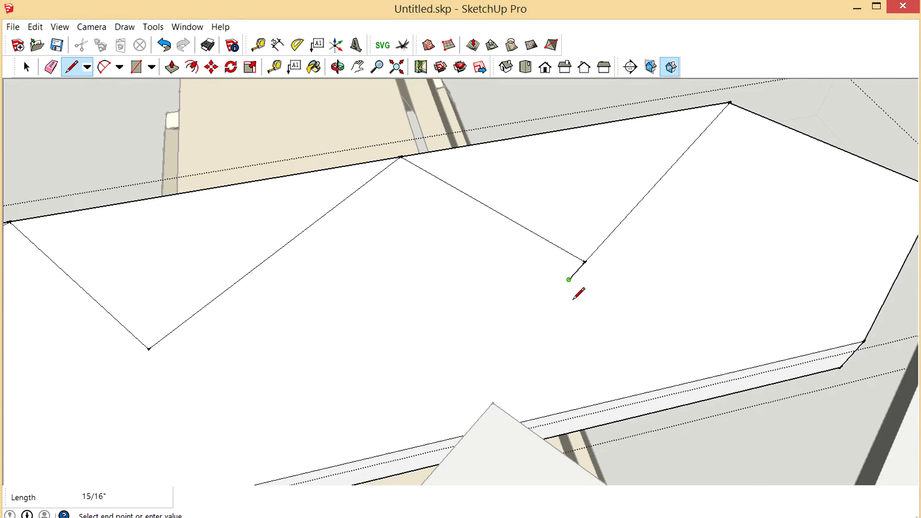
{"action": "left_click", "coordinate": [585, 262]}
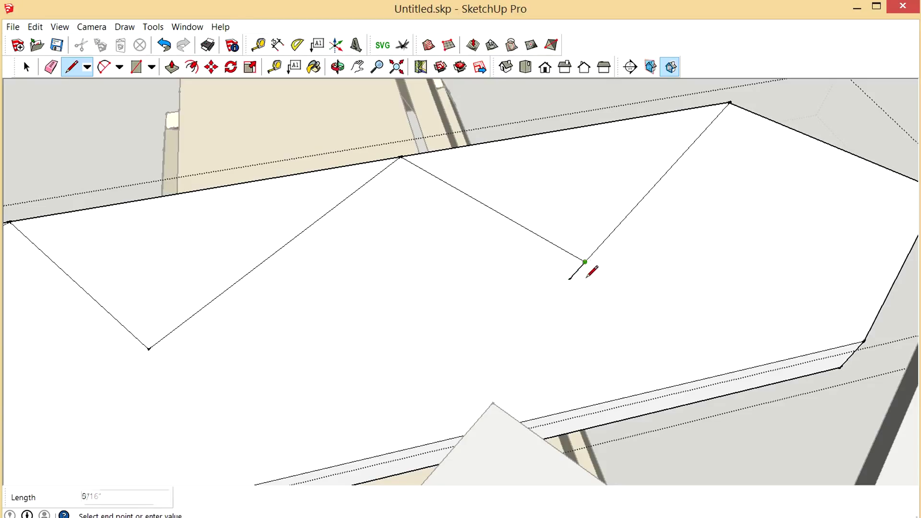
{"action": "left_click", "coordinate": [616, 279]}
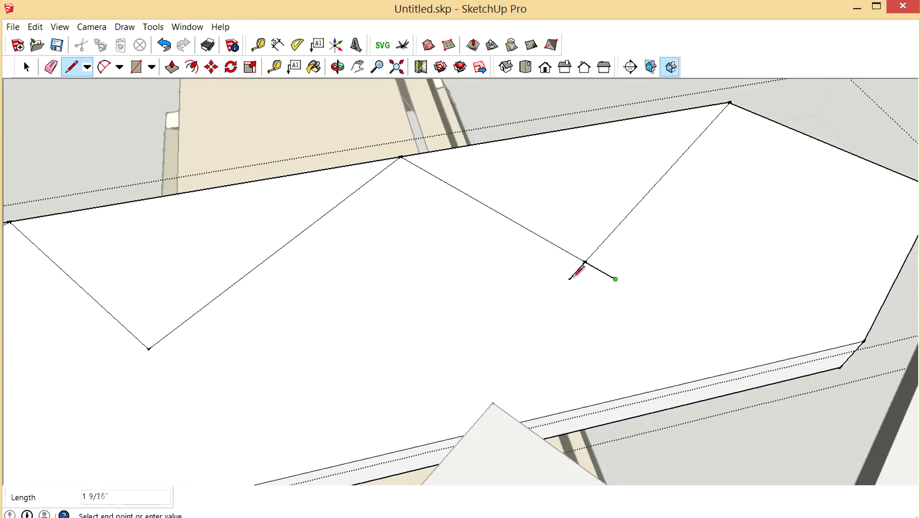
{"action": "key", "text": "ctrl+z"}
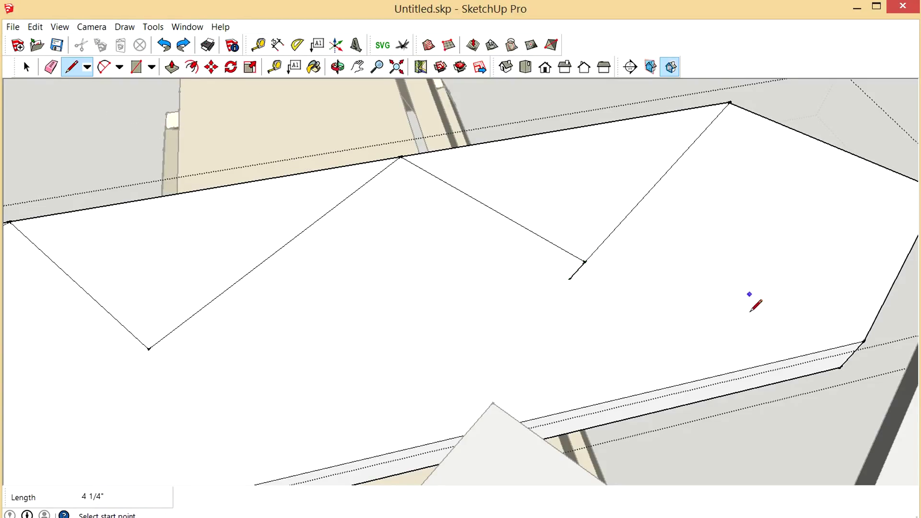
{"action": "scroll", "coordinate": [646, 314], "scroll_direction": "down", "scroll_amount": 2}
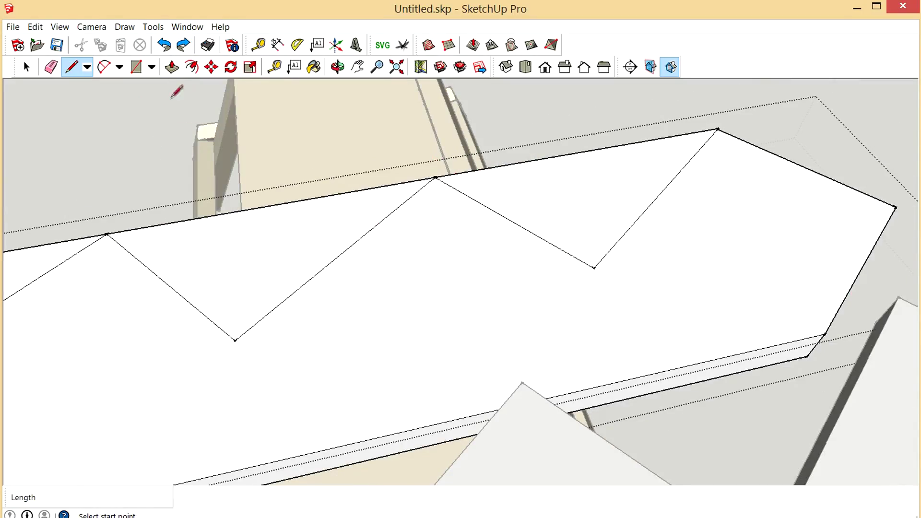
Step: Push the right and left end triangles through -1 1/2" to cut them out
{"action": "left_click", "coordinate": [589, 190]}
{"action": "left_click", "coordinate": [592, 211]}
{"action": "left_click", "coordinate": [281, 240]}
{"action": "left_click", "coordinate": [283, 246]}
{"action": "scroll", "coordinate": [282, 249], "scroll_direction": "down", "scroll_amount": 8}
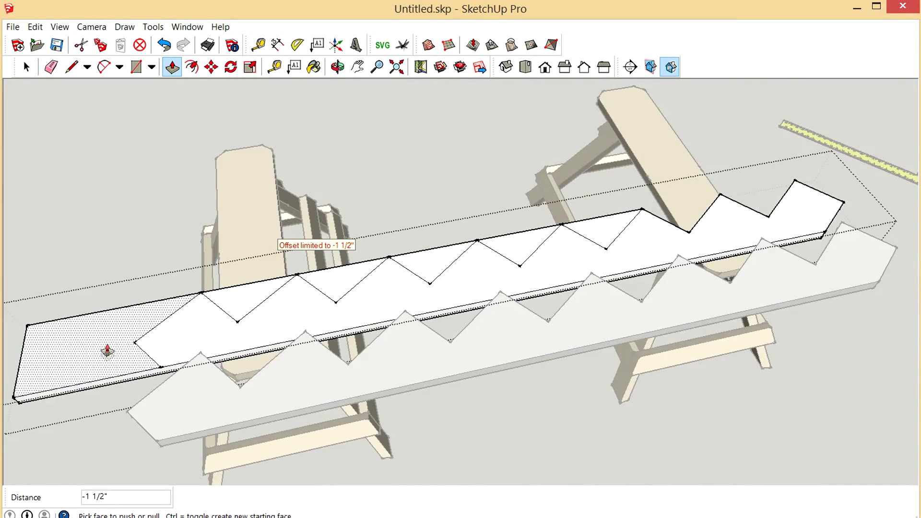
{"action": "scroll", "coordinate": [107, 351], "scroll_direction": "up", "scroll_amount": 5}
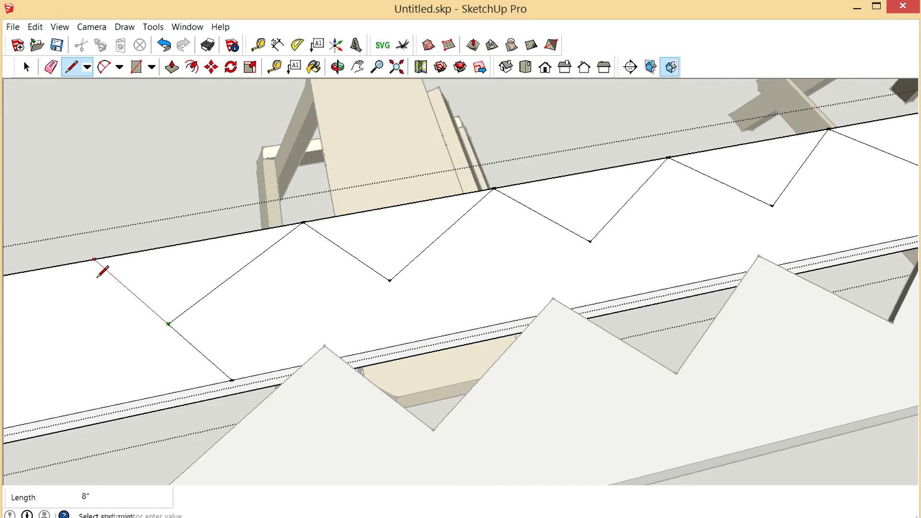
Step: Draw the end cut line, then push the lower-end waste and first triangle through -1 1/2"
{"action": "left_click", "coordinate": [168, 324]}
{"action": "scroll", "coordinate": [203, 317], "scroll_direction": "down", "scroll_amount": 1}
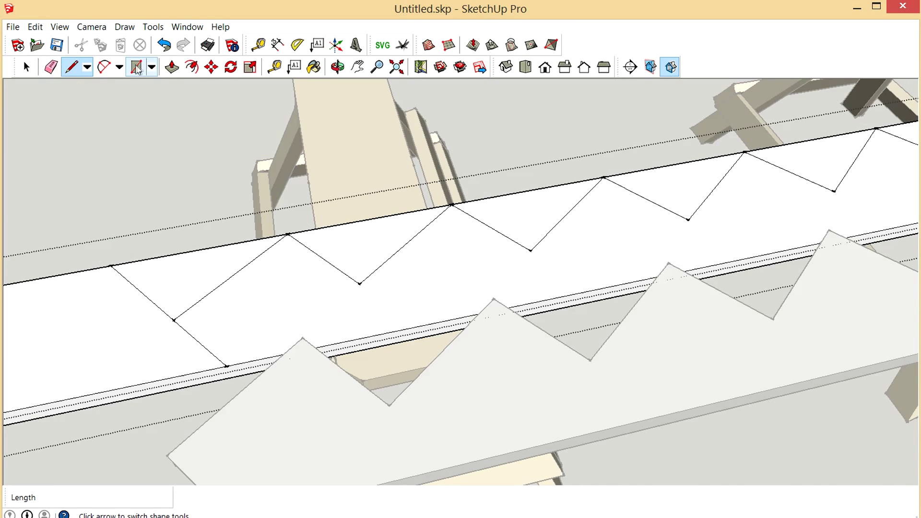
{"action": "left_click", "coordinate": [168, 70]}
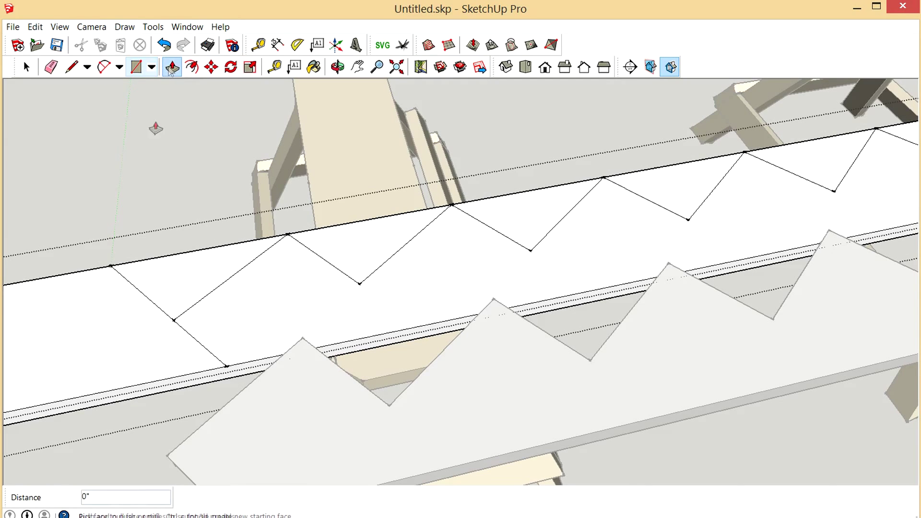
{"action": "left_click", "coordinate": [97, 320]}
{"action": "left_click", "coordinate": [145, 293]}
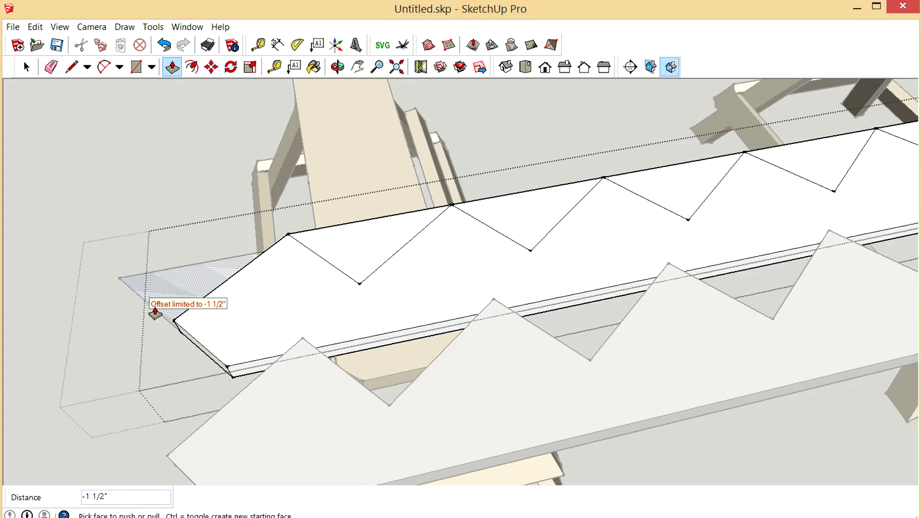
{"action": "left_click", "coordinate": [371, 258]}
{"action": "left_click", "coordinate": [389, 254]}
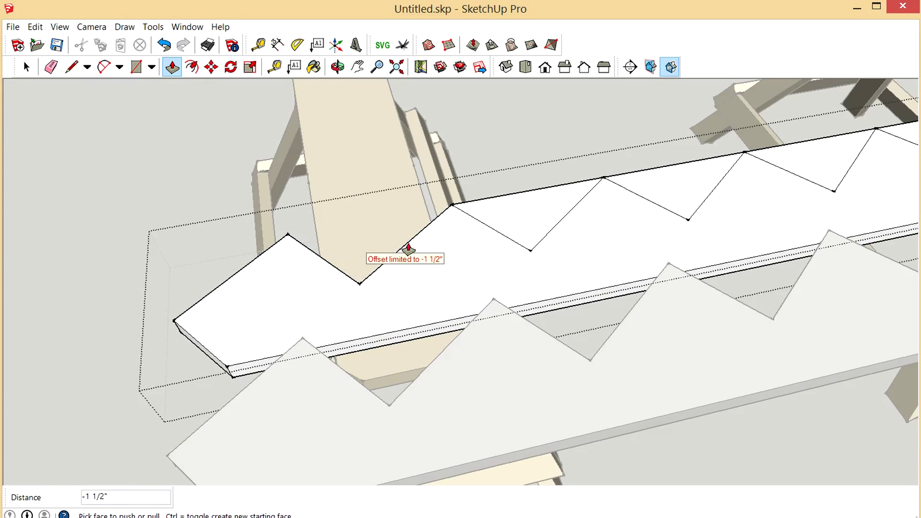
Step: Cut out the remaining zigzag triangles and orbit to check the fully notched stringer
{"action": "left_click", "coordinate": [531, 218]}
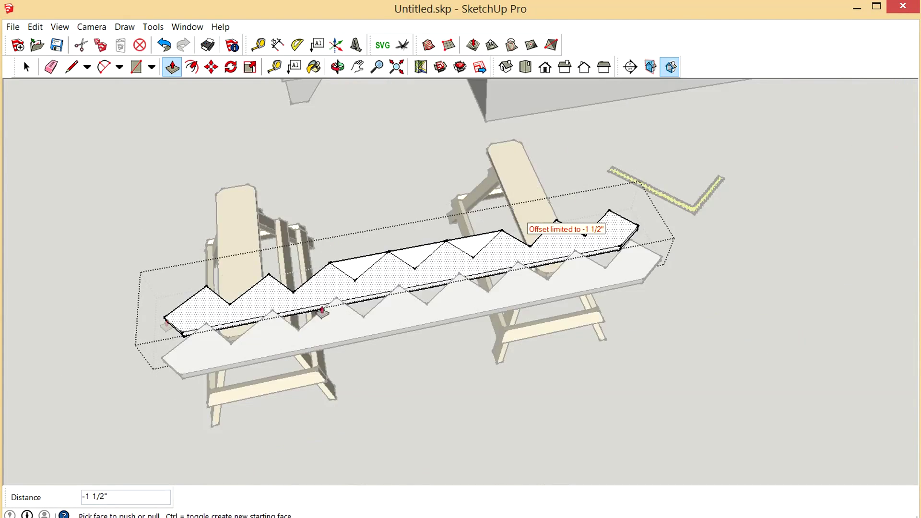
{"action": "scroll", "coordinate": [438, 263], "scroll_direction": "up", "scroll_amount": 5}
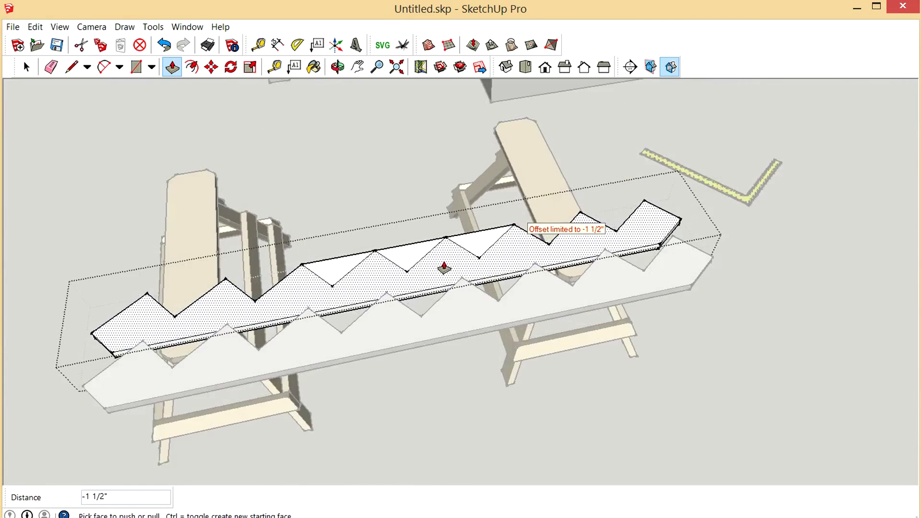
{"action": "left_click", "coordinate": [316, 277]}
{"action": "left_click", "coordinate": [318, 281]}
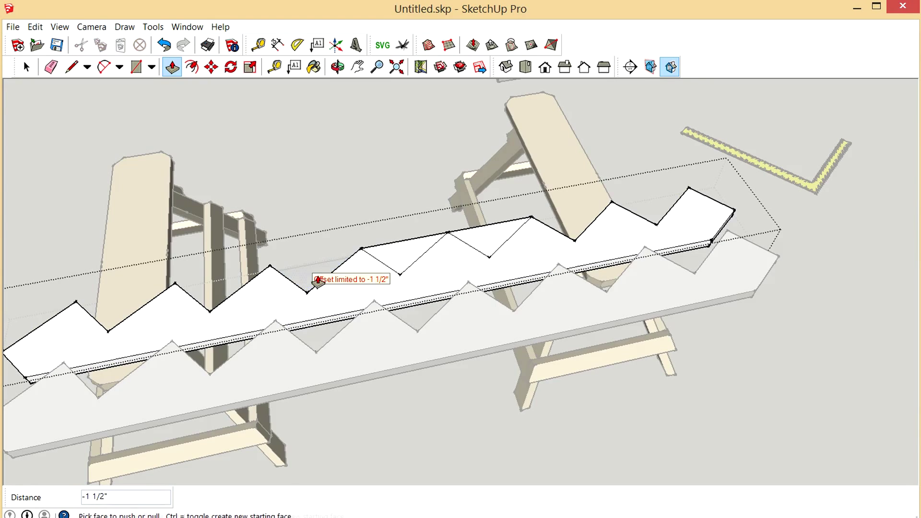
{"action": "left_click", "coordinate": [404, 261]}
{"action": "left_click", "coordinate": [417, 262]}
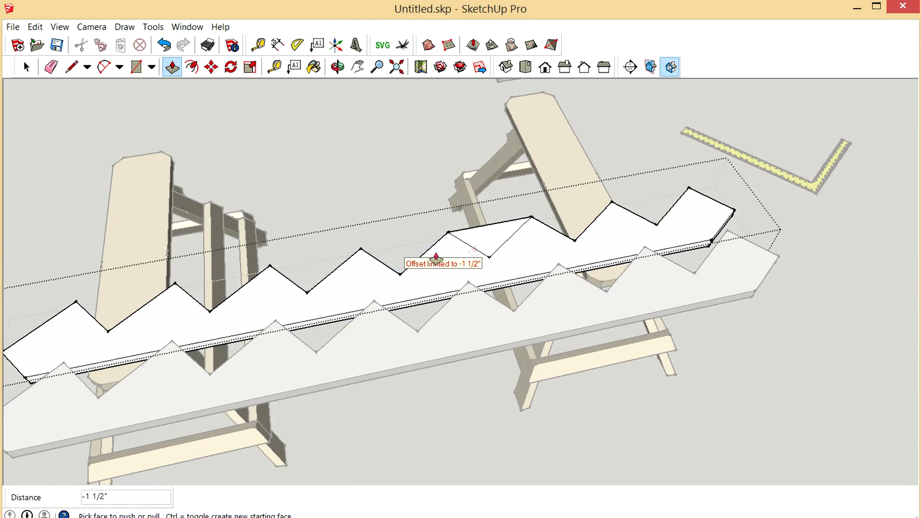
{"action": "left_click", "coordinate": [493, 242]}
{"action": "left_click", "coordinate": [494, 244]}
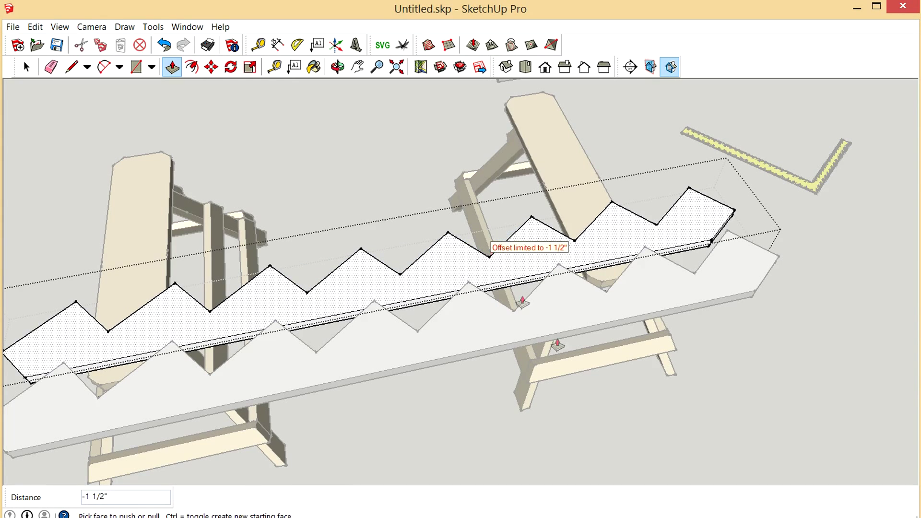
{"action": "left_click", "coordinate": [338, 67]}
{"action": "left_click_drag", "start_coordinate": [350, 340], "coordinate": [641, 170]}
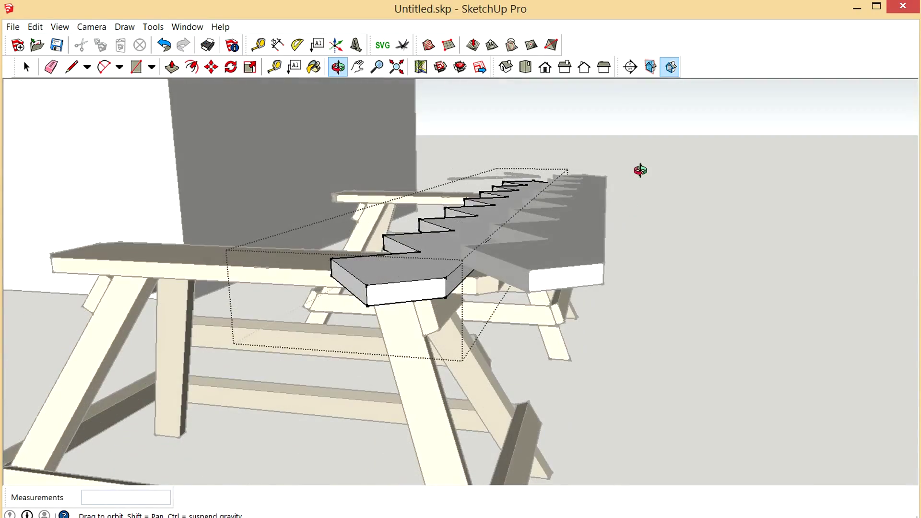
{"action": "left_click_drag", "start_coordinate": [659, 240], "coordinate": [259, 428]}
{"action": "left_click_drag", "start_coordinate": [330, 404], "coordinate": [376, 405]}
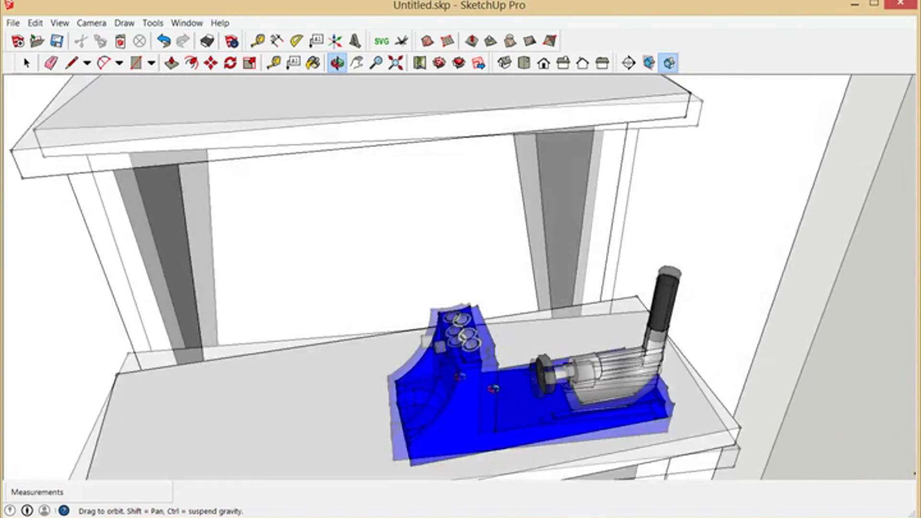
{"action": "left_click_drag", "start_coordinate": [468, 389], "coordinate": [306, 275]}
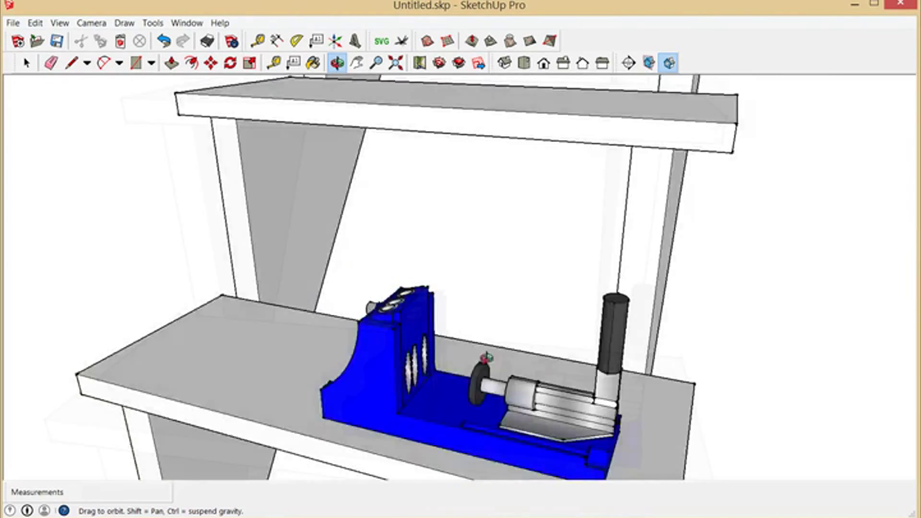
{"action": "left_click_drag", "start_coordinate": [595, 374], "coordinate": [632, 378]}
{"action": "mouse_move", "coordinate": [557, 352]}
{"action": "left_mouse_down"}
{"action": "mouse_move", "coordinate": [540, 349]}
{"action": "mouse_move", "coordinate": [599, 417]}
{"action": "left_mouse_up"}
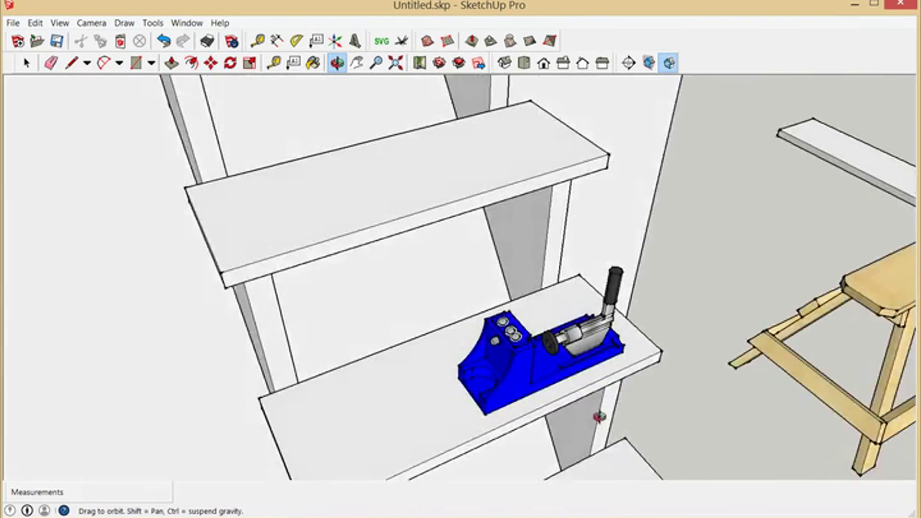
{"action": "scroll", "coordinate": [599, 417], "scroll_direction": "up", "scroll_amount": 6}
{"action": "left_click_drag", "start_coordinate": [598, 372], "coordinate": [519, 354]}
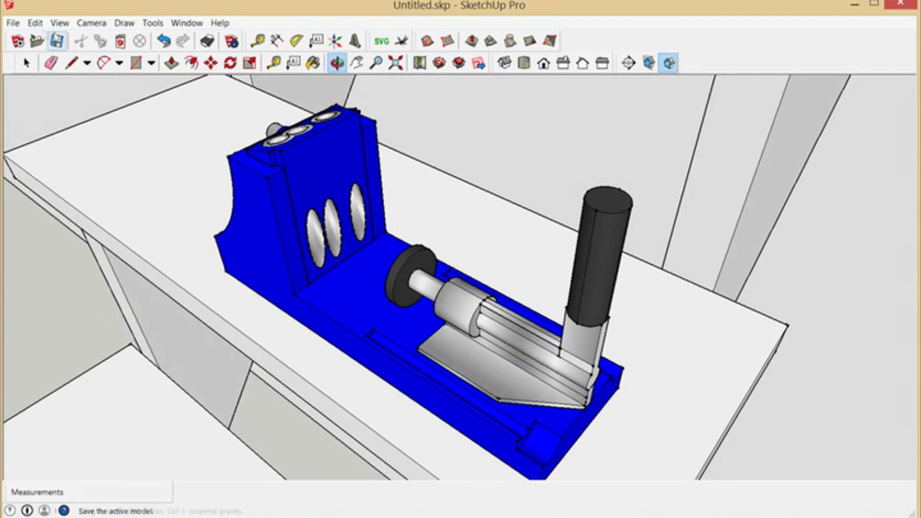
{"action": "left_click", "coordinate": [13, 23]}
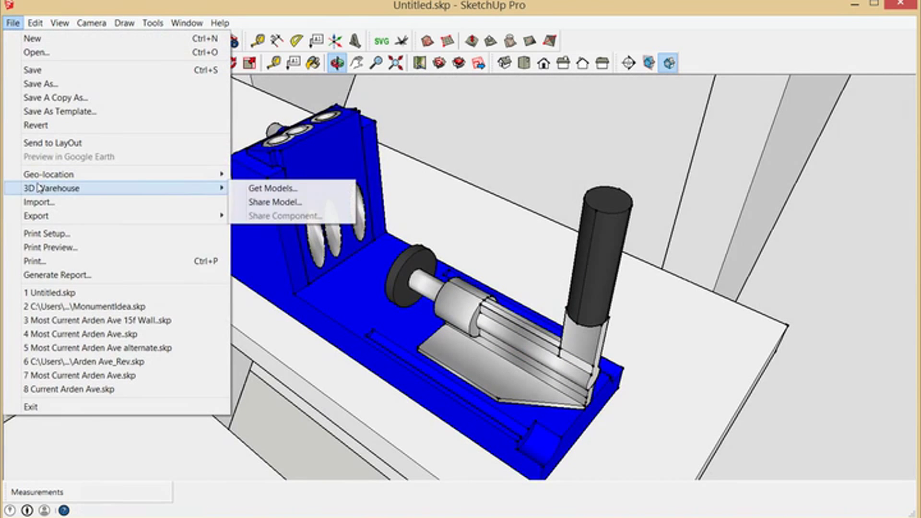
{"action": "left_click", "coordinate": [265, 189]}
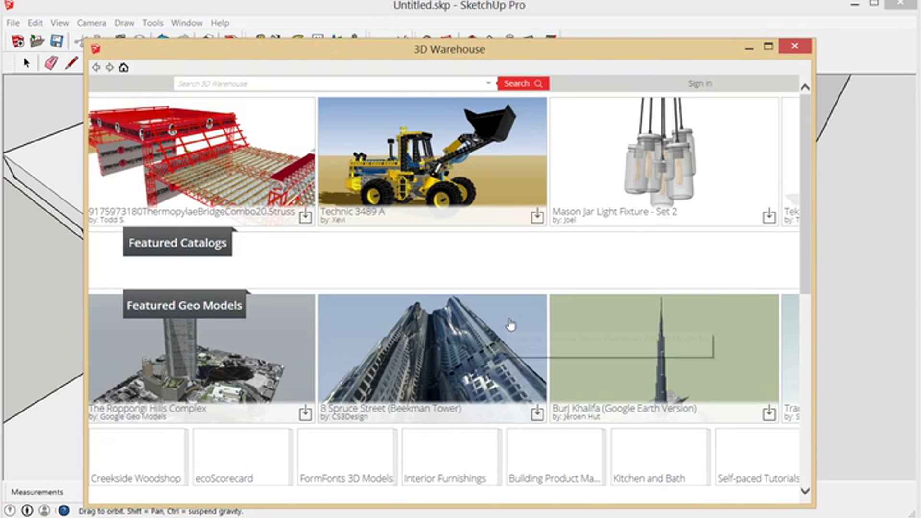
{"action": "left_click", "coordinate": [794, 46]}
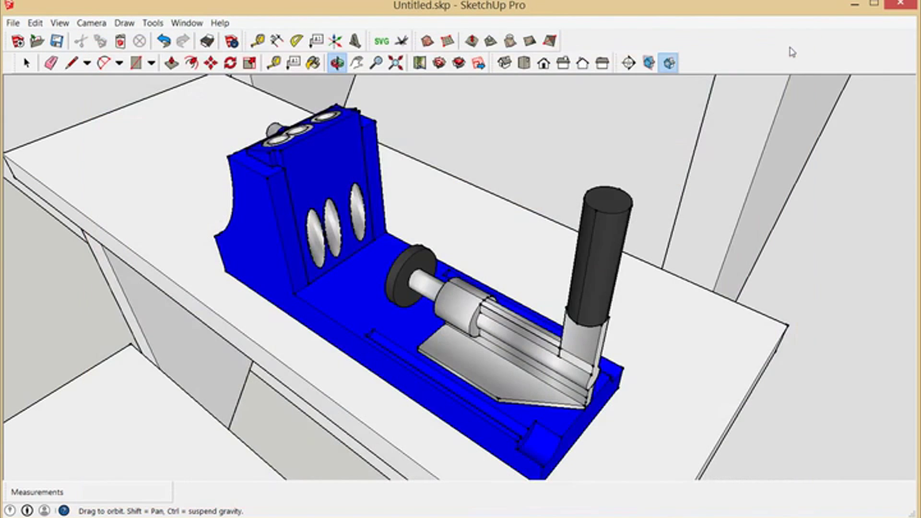
Step: Select the blue Kreg jig and carry it up to the stringer top, rotated 180 degrees
{"action": "left_click_drag", "start_coordinate": [361, 321], "coordinate": [381, 266]}
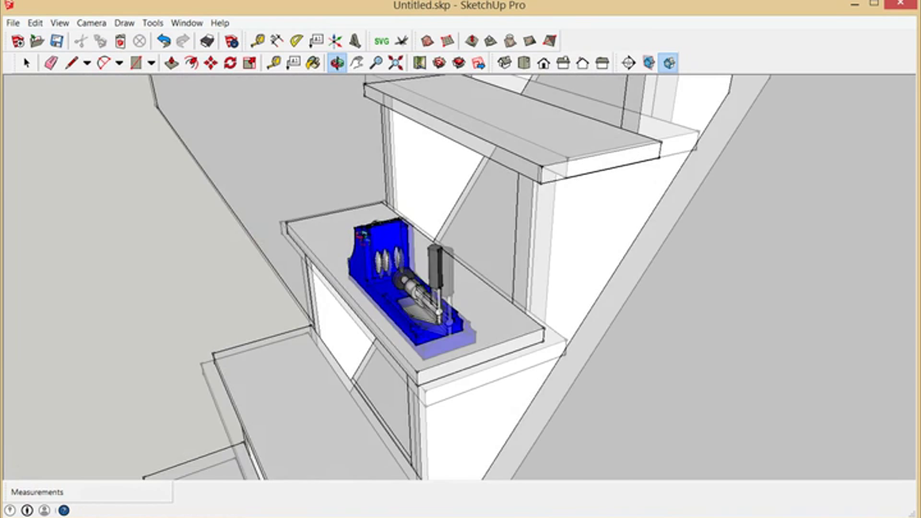
{"action": "scroll", "coordinate": [384, 284], "scroll_direction": "up", "scroll_amount": 5}
{"action": "scroll", "coordinate": [396, 318], "scroll_direction": "down", "scroll_amount": 2}
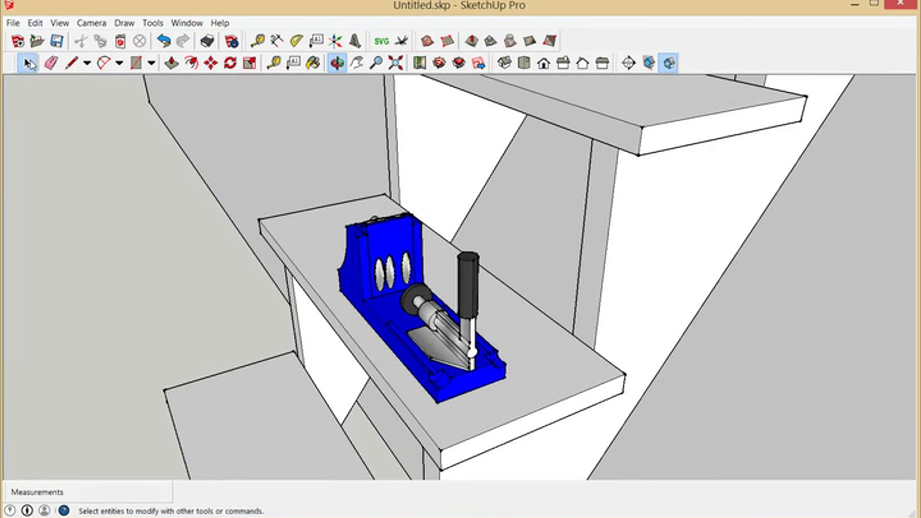
{"action": "left_click", "coordinate": [28, 63]}
{"action": "left_click", "coordinate": [384, 279]}
{"action": "scroll", "coordinate": [387, 274], "scroll_direction": "down", "scroll_amount": 6}
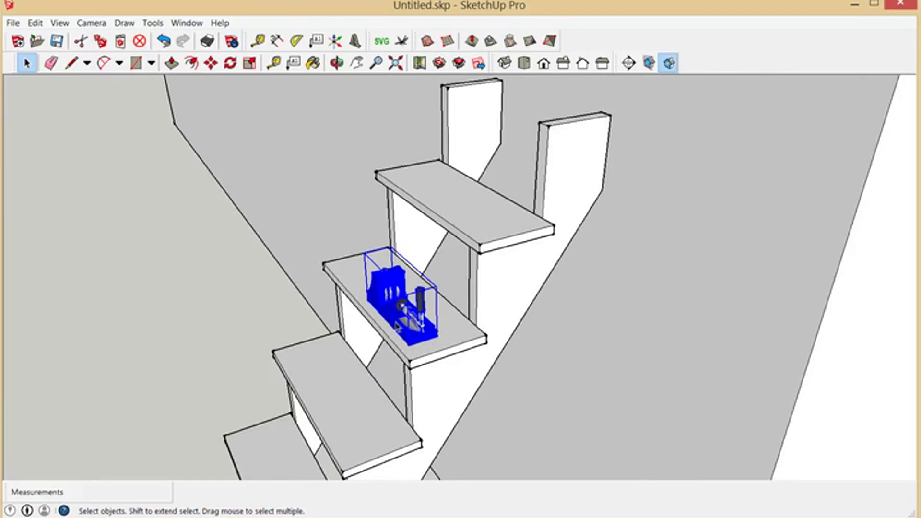
{"action": "left_click", "coordinate": [212, 63]}
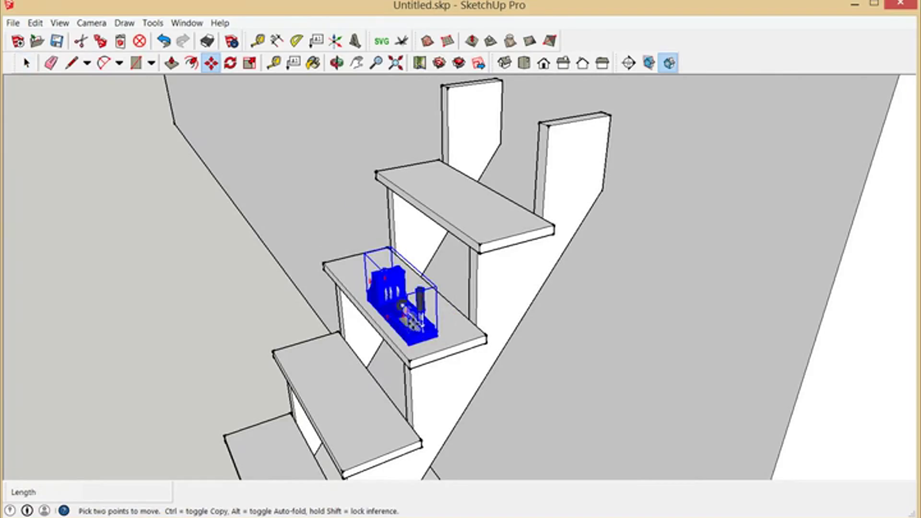
{"action": "left_click", "coordinate": [377, 313]}
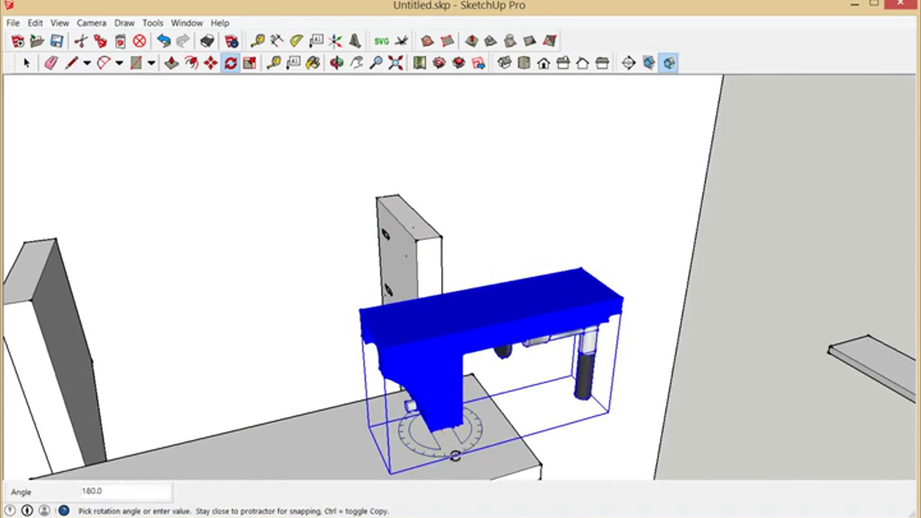
{"action": "left_click", "coordinate": [455, 456]}
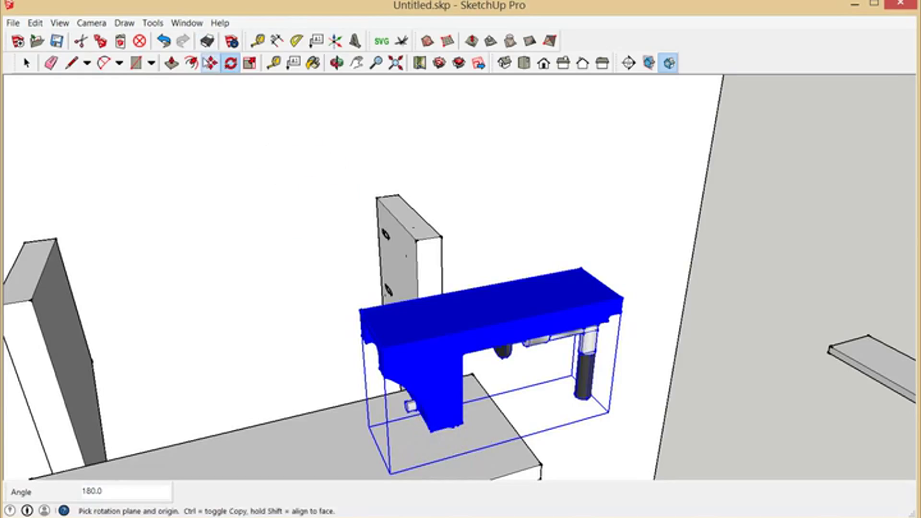
Step: Set the Kreg jig down on the post and orbit around to inspect its placement
{"action": "left_click", "coordinate": [211, 63]}
{"action": "left_click", "coordinate": [470, 364]}
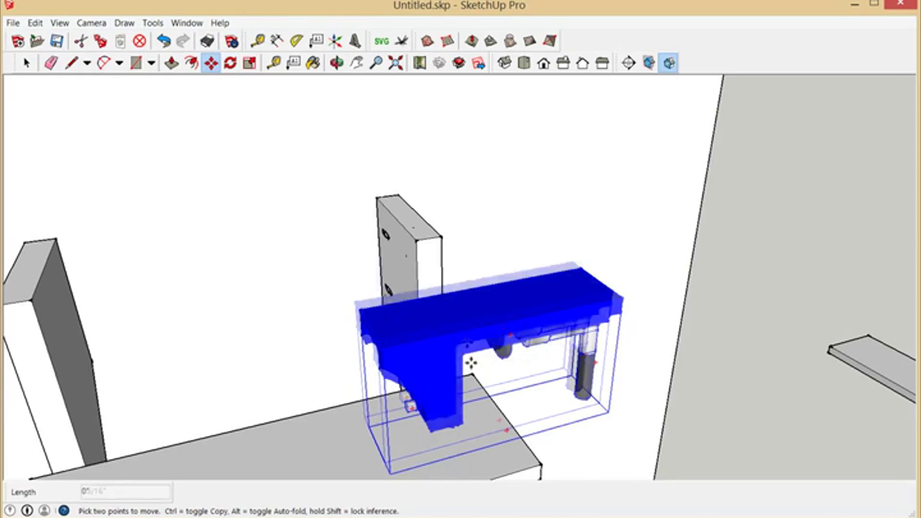
{"action": "left_click", "coordinate": [427, 247]}
{"action": "middle_click_drag", "start_coordinate": [428, 249], "coordinate": [365, 144]}
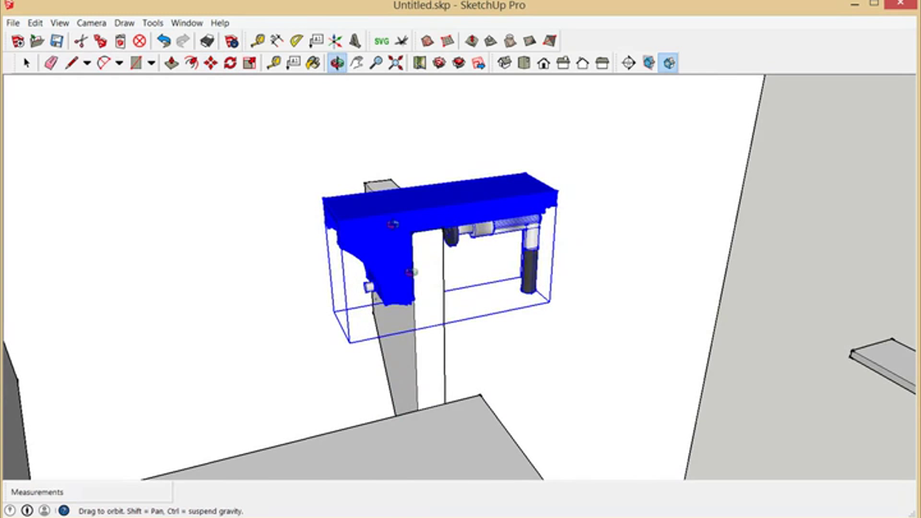
{"action": "left_click_drag", "start_coordinate": [410, 273], "coordinate": [580, 161]}
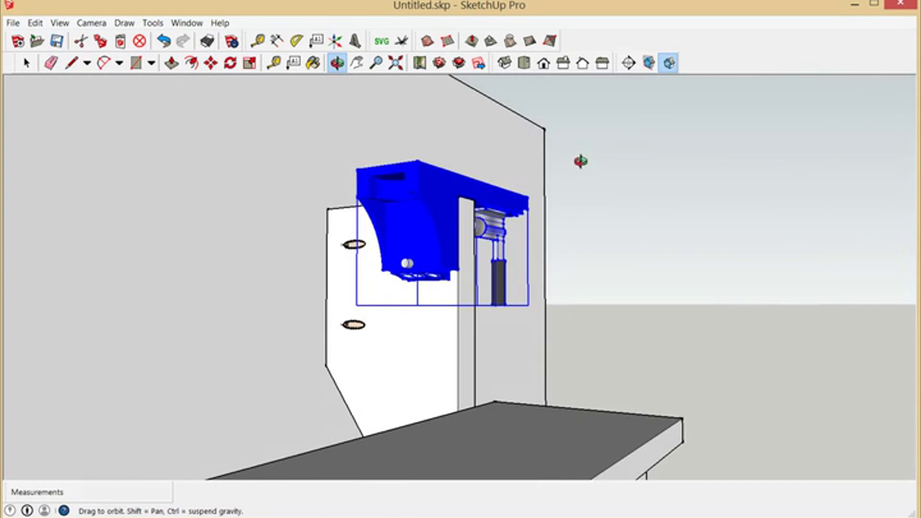
{"action": "left_click_drag", "start_coordinate": [483, 271], "coordinate": [455, 246]}
{"action": "scroll", "coordinate": [442, 283], "scroll_direction": "up", "scroll_amount": 5}
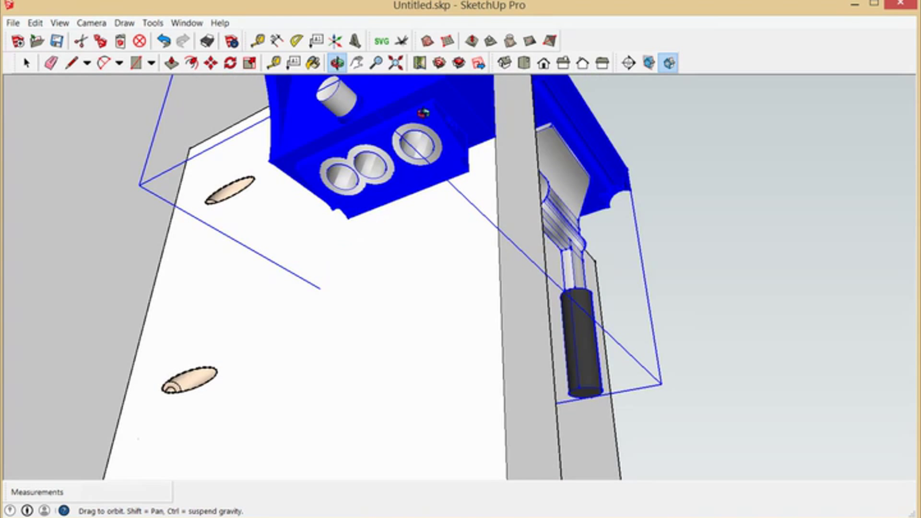
{"action": "left_click_drag", "start_coordinate": [460, 192], "coordinate": [453, 427]}
{"action": "scroll", "coordinate": [434, 265], "scroll_direction": "down", "scroll_amount": 5}
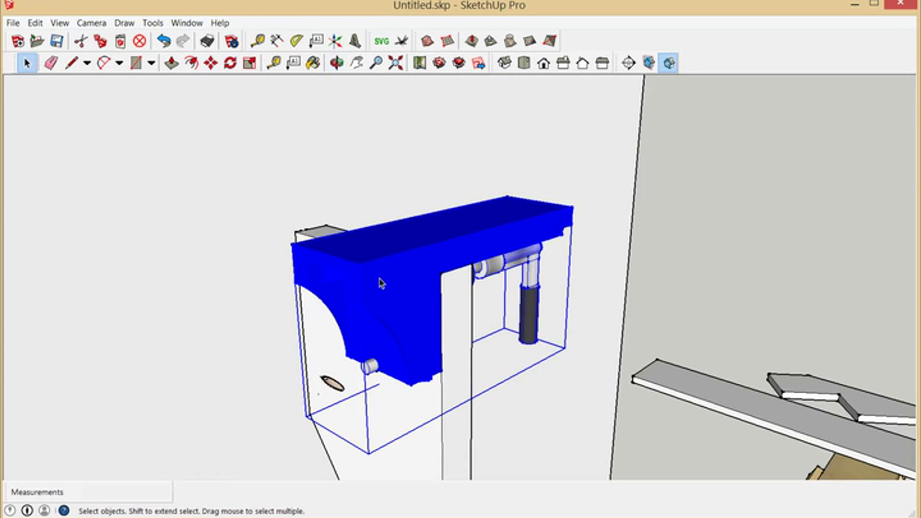
{"action": "left_click", "coordinate": [211, 62]}
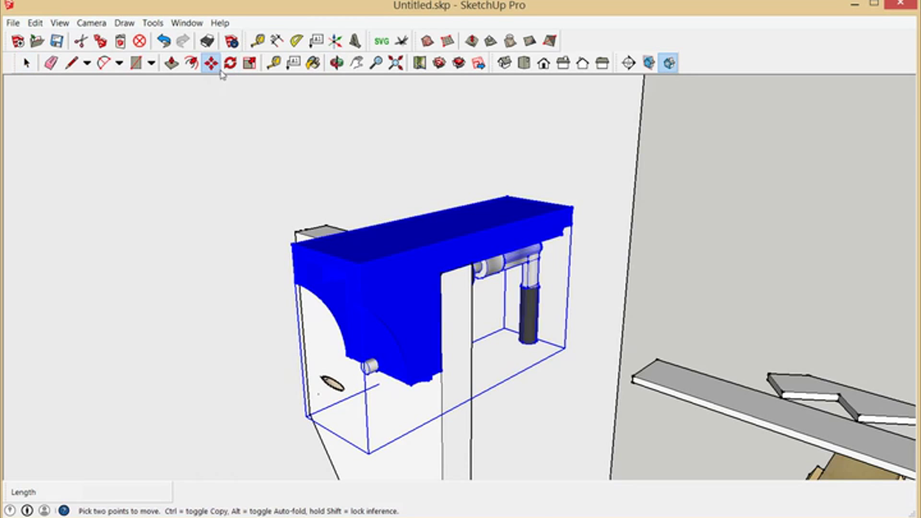
{"action": "left_click", "coordinate": [433, 314]}
{"action": "scroll", "coordinate": [370, 413], "scroll_direction": "up", "scroll_amount": 4}
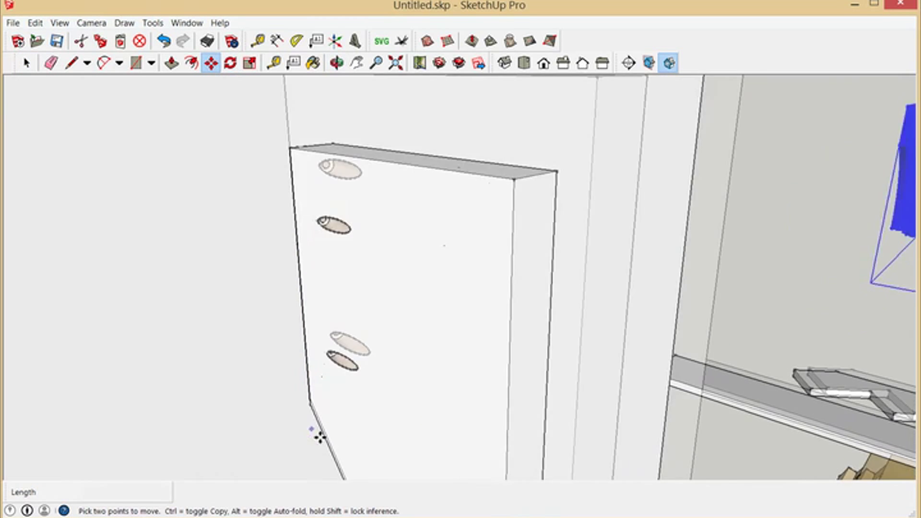
{"action": "scroll", "coordinate": [401, 427], "scroll_direction": "down", "scroll_amount": 2}
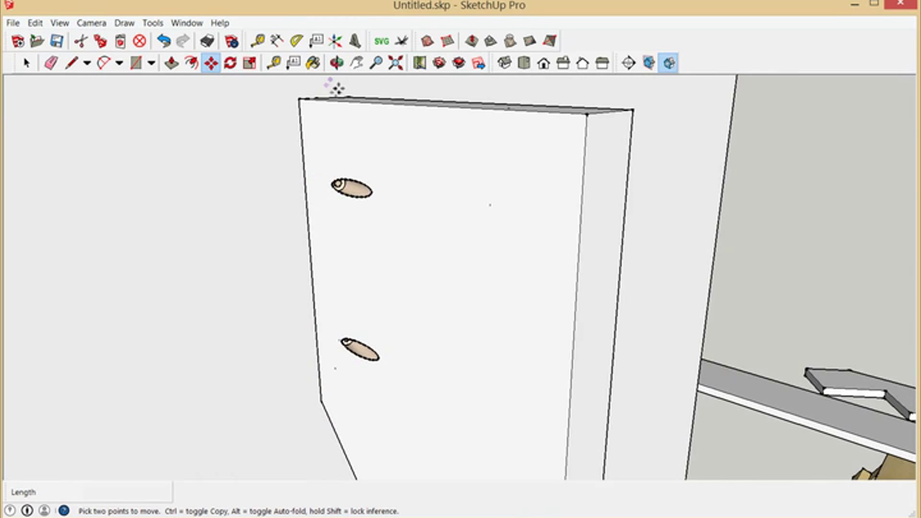
{"action": "left_click", "coordinate": [337, 63]}
{"action": "mouse_move", "coordinate": [336, 216]}
{"action": "left_mouse_down"}
{"action": "mouse_move", "coordinate": [344, 267]}
{"action": "mouse_move", "coordinate": [309, 226]}
{"action": "mouse_move", "coordinate": [317, 245]}
{"action": "left_mouse_up"}
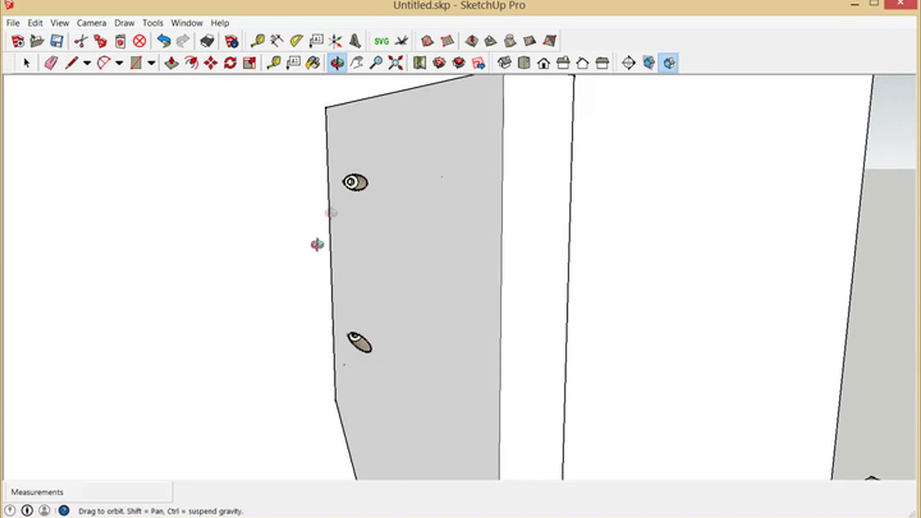
{"action": "scroll", "coordinate": [359, 173], "scroll_direction": "up", "scroll_amount": 5}
{"action": "mouse_move", "coordinate": [384, 295]}
{"action": "left_mouse_down"}
{"action": "mouse_move", "coordinate": [358, 259]}
{"action": "mouse_move", "coordinate": [395, 278]}
{"action": "mouse_move", "coordinate": [384, 336]}
{"action": "mouse_move", "coordinate": [397, 350]}
{"action": "left_mouse_up"}
{"action": "scroll", "coordinate": [391, 284], "scroll_direction": "down", "scroll_amount": 3}
{"action": "scroll", "coordinate": [397, 350], "scroll_direction": "down", "scroll_amount": 3}
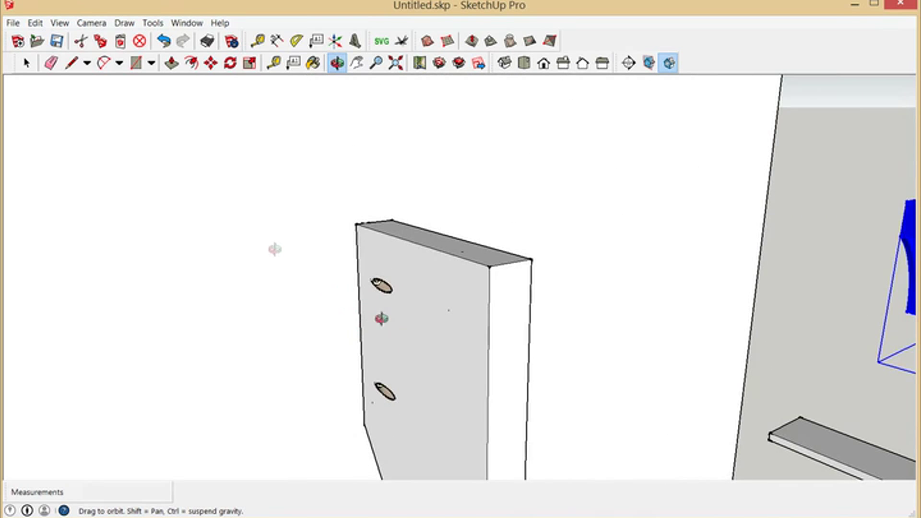
{"action": "left_click_drag", "start_coordinate": [381, 319], "coordinate": [382, 406]}
{"action": "scroll", "coordinate": [401, 413], "scroll_direction": "up", "scroll_amount": 5}
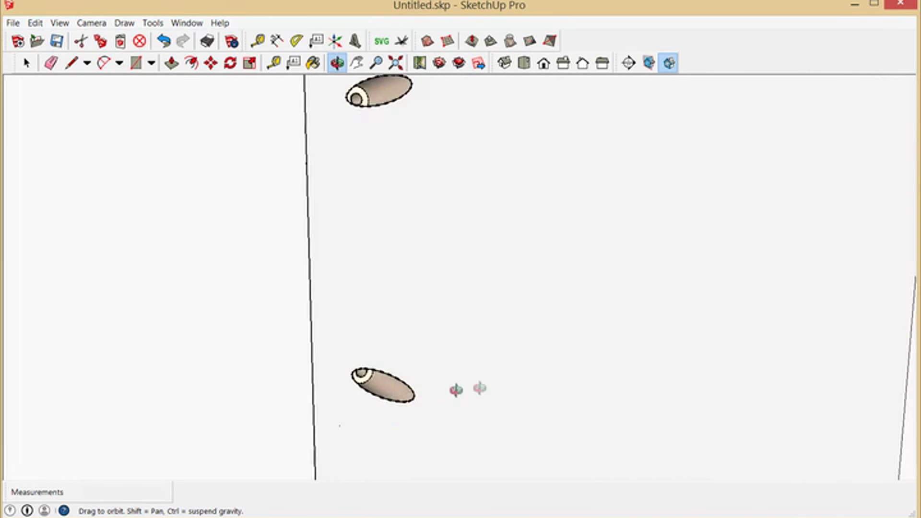
{"action": "left_click_drag", "start_coordinate": [455, 390], "coordinate": [438, 430]}
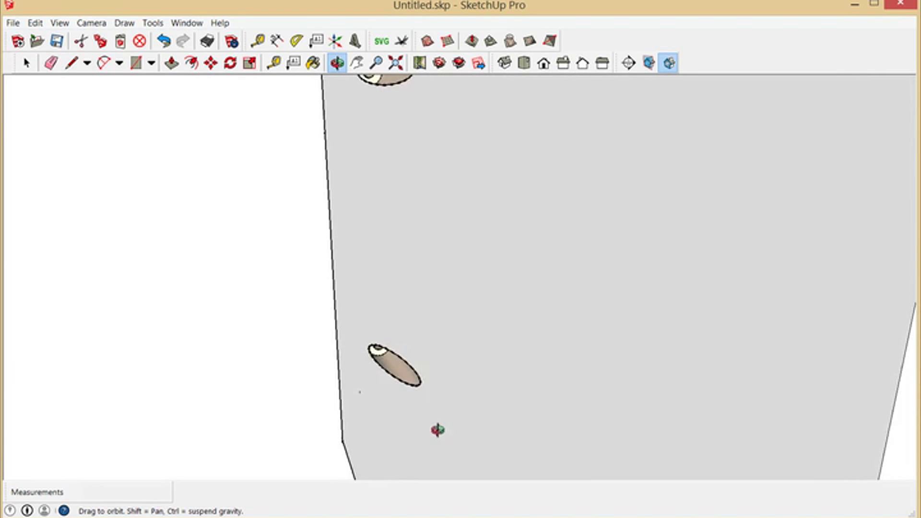
{"action": "scroll", "coordinate": [438, 430], "scroll_direction": "down", "scroll_amount": 5}
{"action": "left_click_drag", "start_coordinate": [391, 360], "coordinate": [401, 331]}
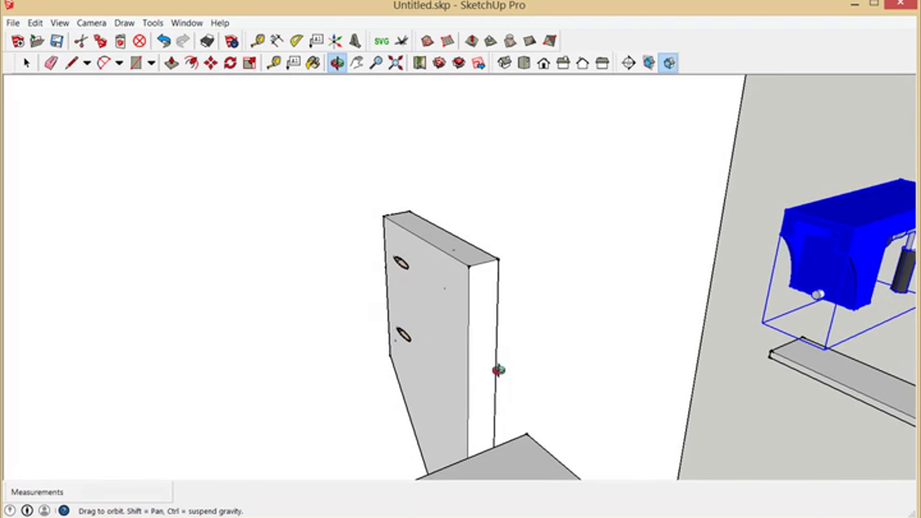
{"action": "left_click_drag", "start_coordinate": [402, 262], "coordinate": [485, 348]}
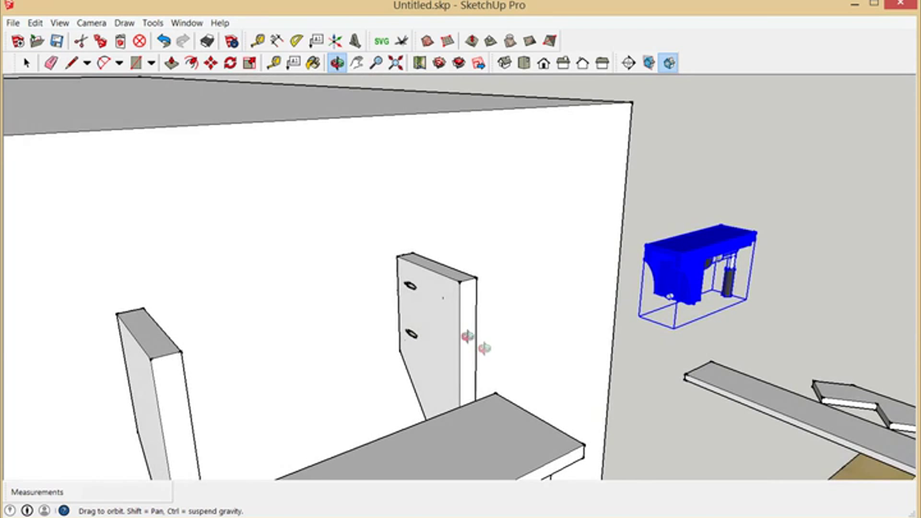
{"action": "left_click_drag", "start_coordinate": [404, 360], "coordinate": [399, 234]}
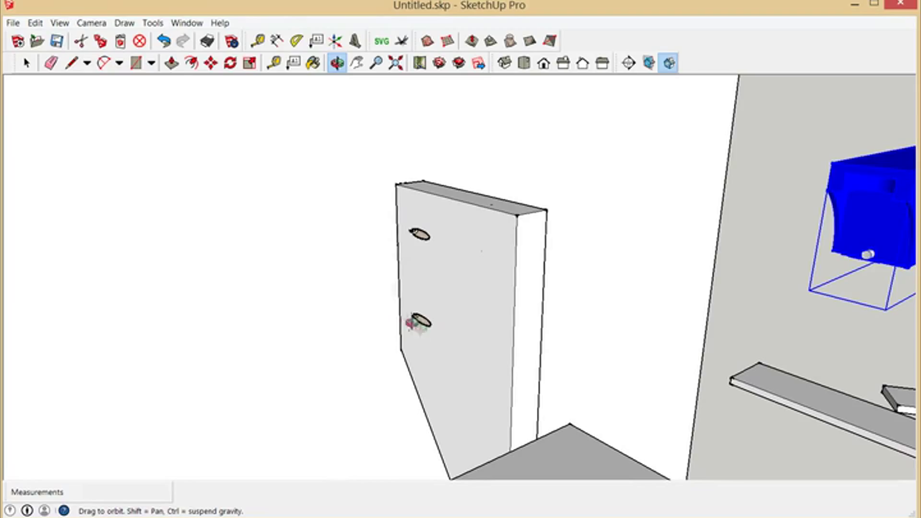
{"action": "scroll", "coordinate": [421, 331], "scroll_direction": "up", "scroll_amount": 4}
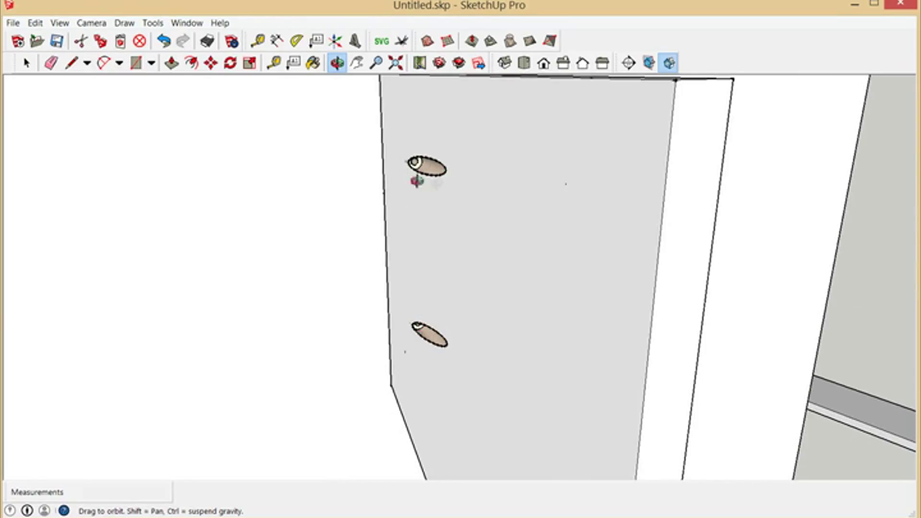
{"action": "left_click_drag", "start_coordinate": [448, 291], "coordinate": [446, 150]}
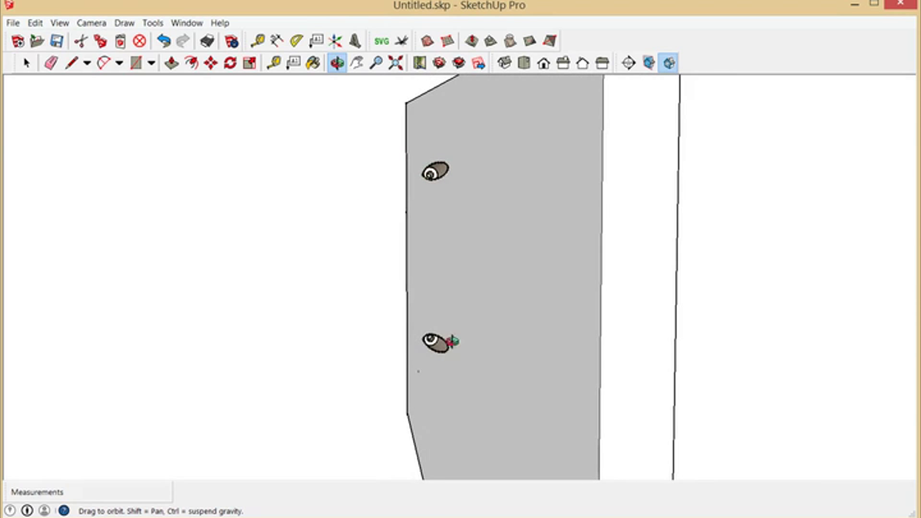
{"action": "left_click_drag", "start_coordinate": [452, 342], "coordinate": [508, 212]}
{"action": "left_click_drag", "start_coordinate": [512, 294], "coordinate": [462, 201]}
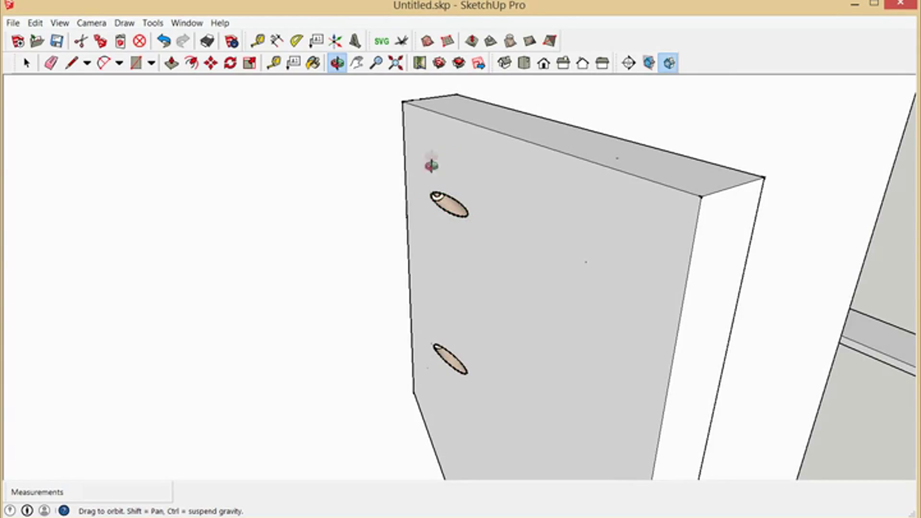
{"action": "left_click_drag", "start_coordinate": [467, 327], "coordinate": [489, 344]}
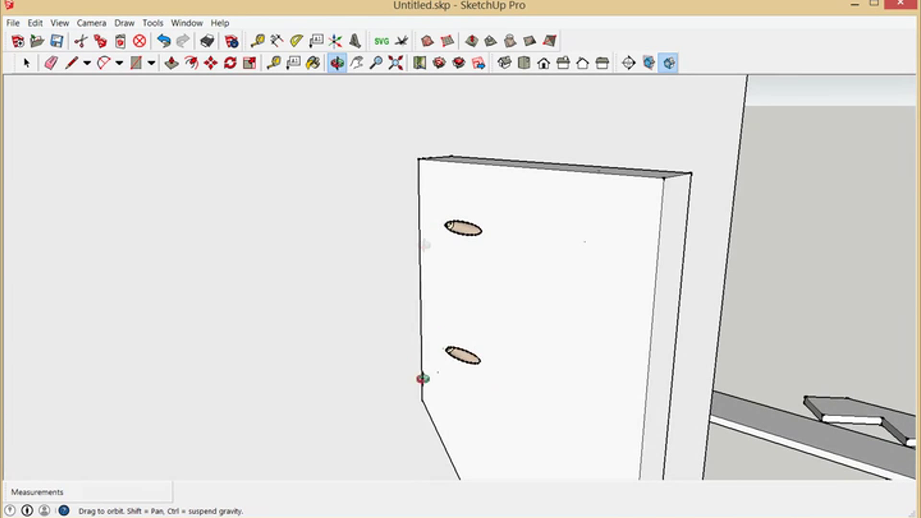
{"action": "left_click_drag", "start_coordinate": [544, 359], "coordinate": [503, 321]}
{"action": "left_click_drag", "start_coordinate": [503, 362], "coordinate": [463, 372]}
{"action": "left_click_drag", "start_coordinate": [527, 363], "coordinate": [617, 384]}
{"action": "scroll", "coordinate": [609, 380], "scroll_direction": "up", "scroll_amount": 3}
{"action": "key", "text": "m"}
{"action": "scroll", "coordinate": [574, 383], "scroll_direction": "up", "scroll_amount": 2}
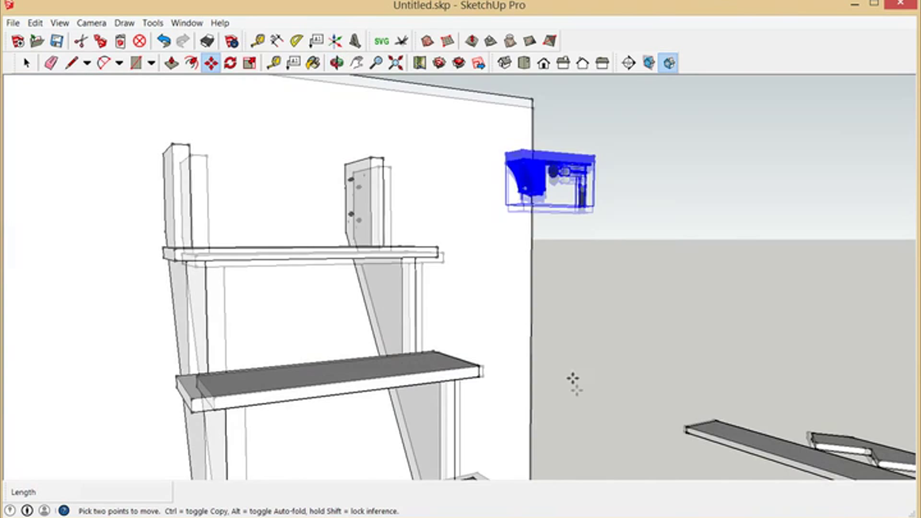
{"action": "scroll", "coordinate": [366, 199], "scroll_direction": "down", "scroll_amount": 2}
{"action": "scroll", "coordinate": [367, 209], "scroll_direction": "up", "scroll_amount": 4}
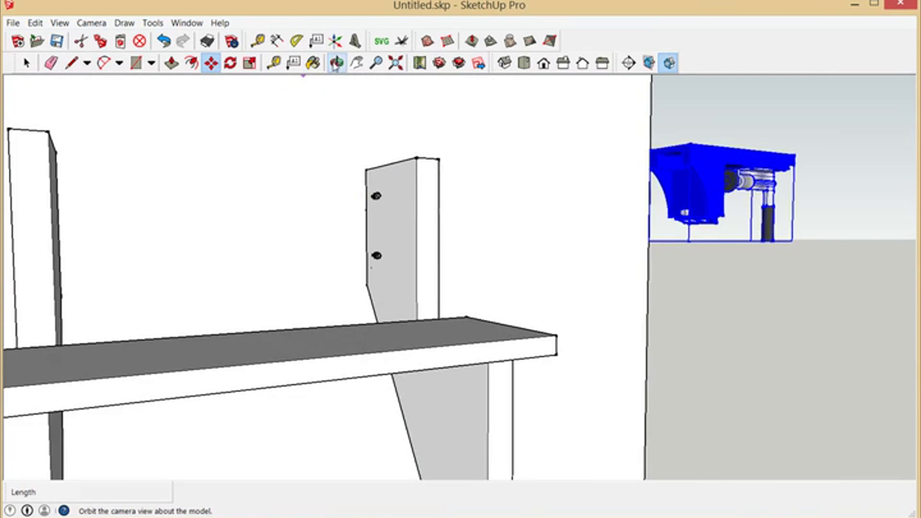
{"action": "left_click_drag", "start_coordinate": [364, 207], "coordinate": [185, 242]}
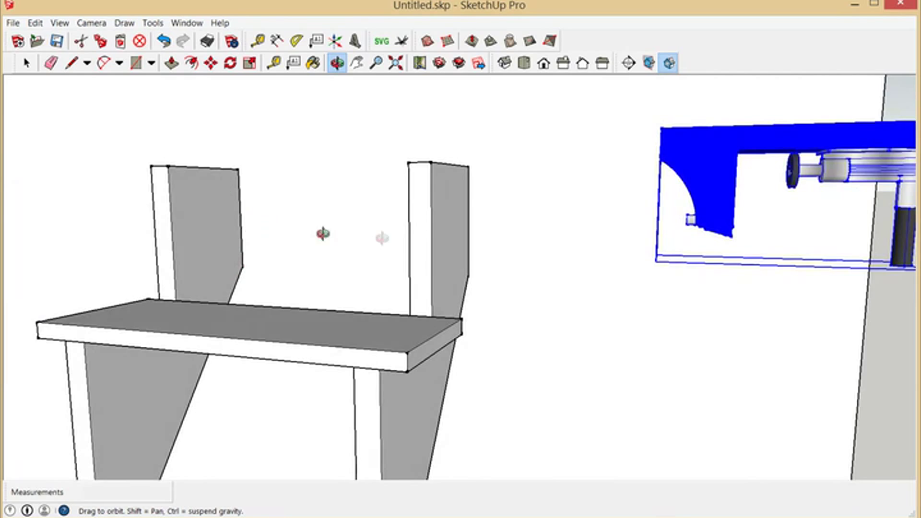
{"action": "scroll", "coordinate": [383, 236], "scroll_direction": "down", "scroll_amount": 10}
{"action": "left_click_drag", "start_coordinate": [382, 237], "coordinate": [534, 350]}
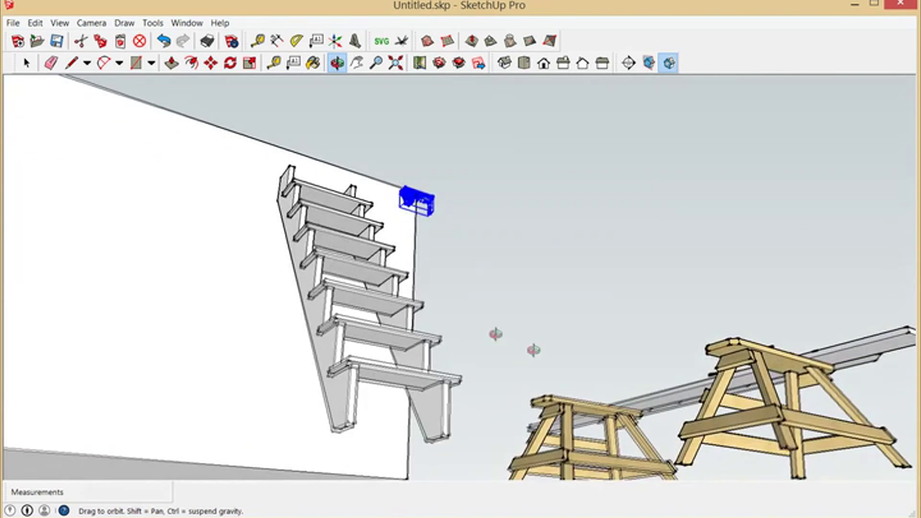
{"action": "scroll", "coordinate": [437, 432], "scroll_direction": "up", "scroll_amount": 8}
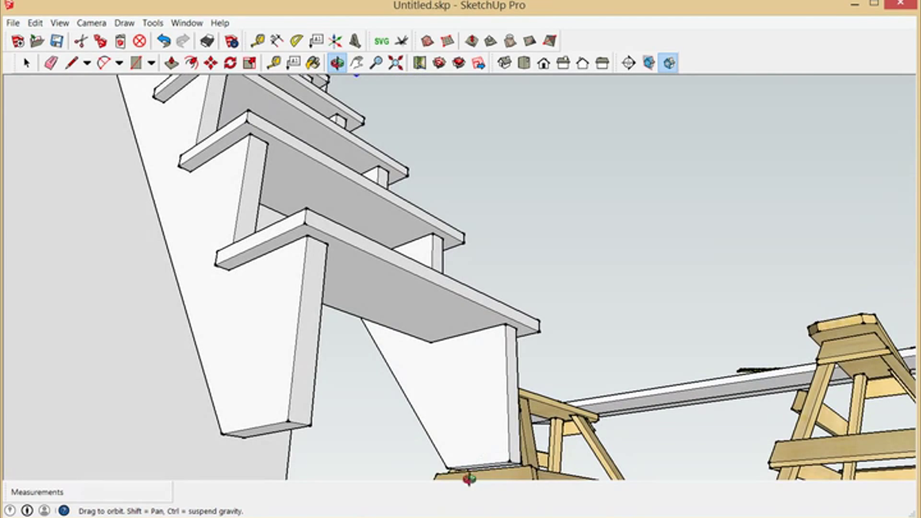
{"action": "left_click_drag", "start_coordinate": [499, 422], "coordinate": [242, 460]}
{"action": "scroll", "coordinate": [426, 437], "scroll_direction": "down", "scroll_amount": 10}
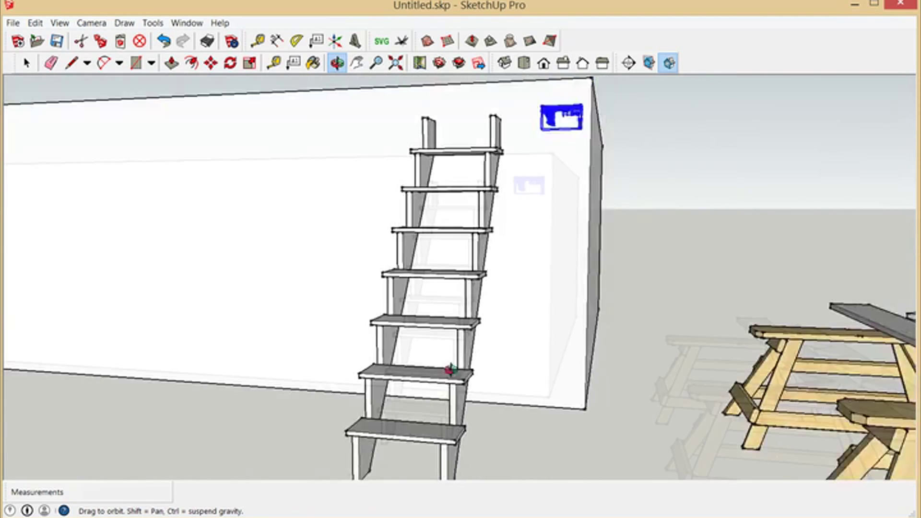
{"action": "left_click_drag", "start_coordinate": [422, 329], "coordinate": [619, 308]}
{"action": "scroll", "coordinate": [451, 187], "scroll_direction": "up", "scroll_amount": 10}
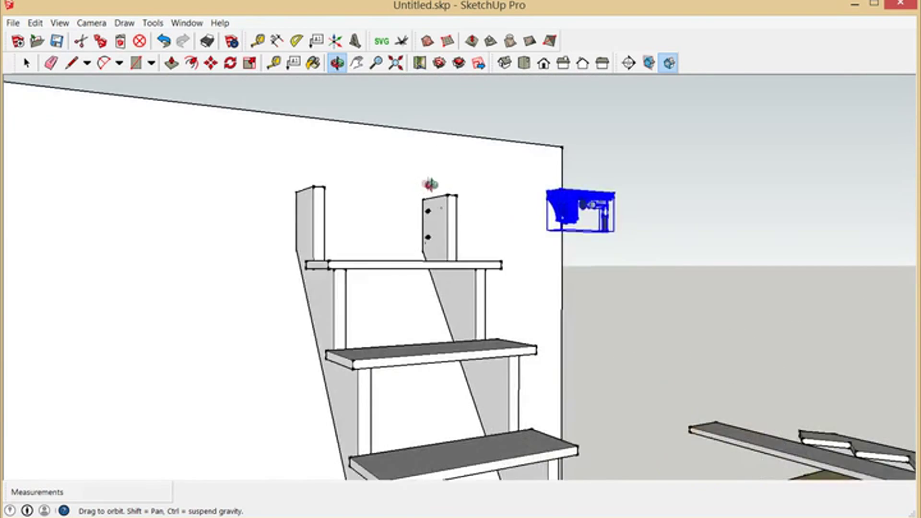
{"action": "left_click_drag", "start_coordinate": [446, 267], "coordinate": [576, 275]}
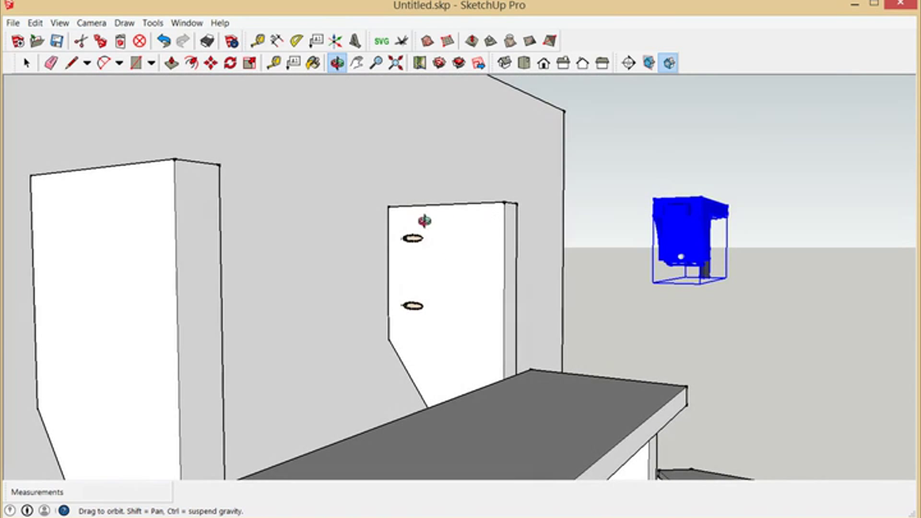
{"action": "left_click_drag", "start_coordinate": [500, 249], "coordinate": [354, 409]}
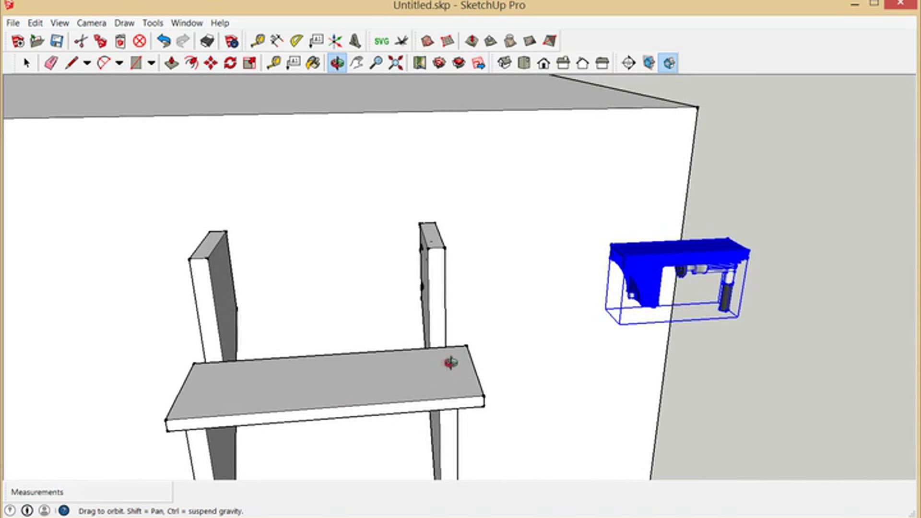
{"action": "scroll", "coordinate": [449, 394], "scroll_direction": "up", "scroll_amount": 5}
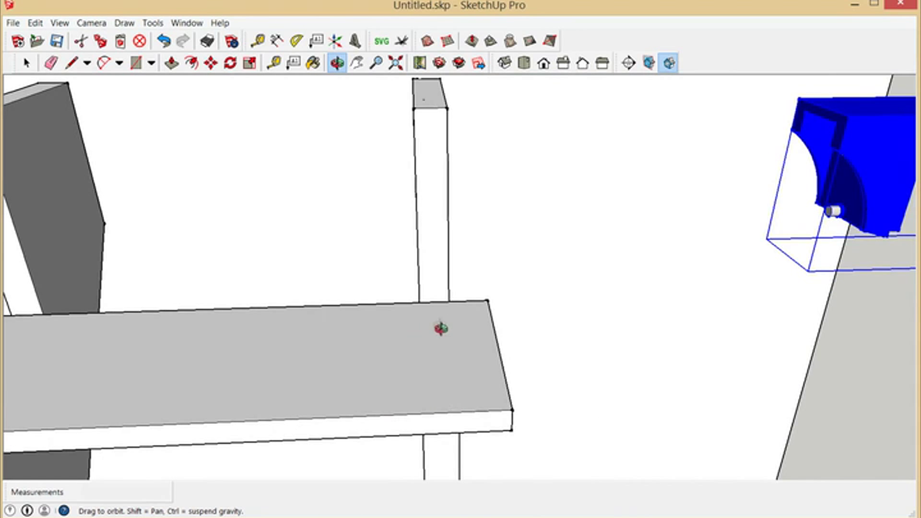
{"action": "left_click_drag", "start_coordinate": [441, 328], "coordinate": [472, 368]}
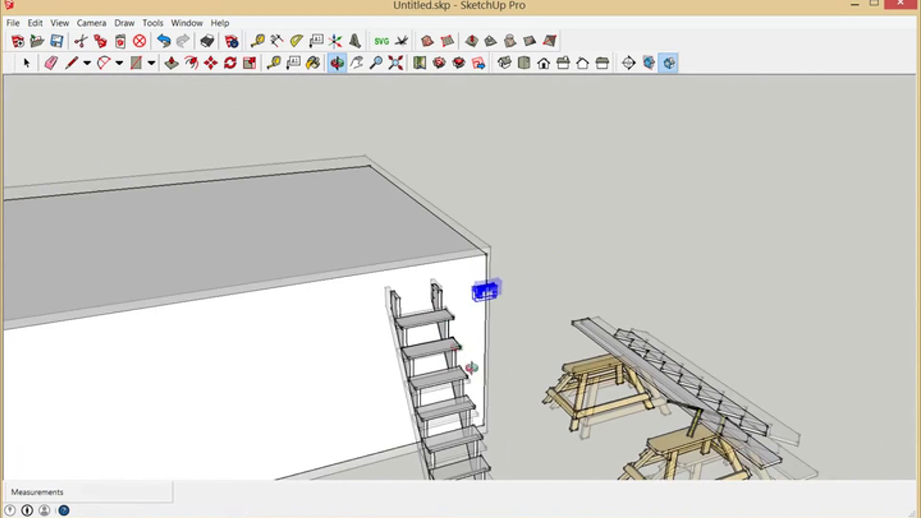
{"action": "middle_click_drag", "start_coordinate": [471, 368], "coordinate": [484, 428]}
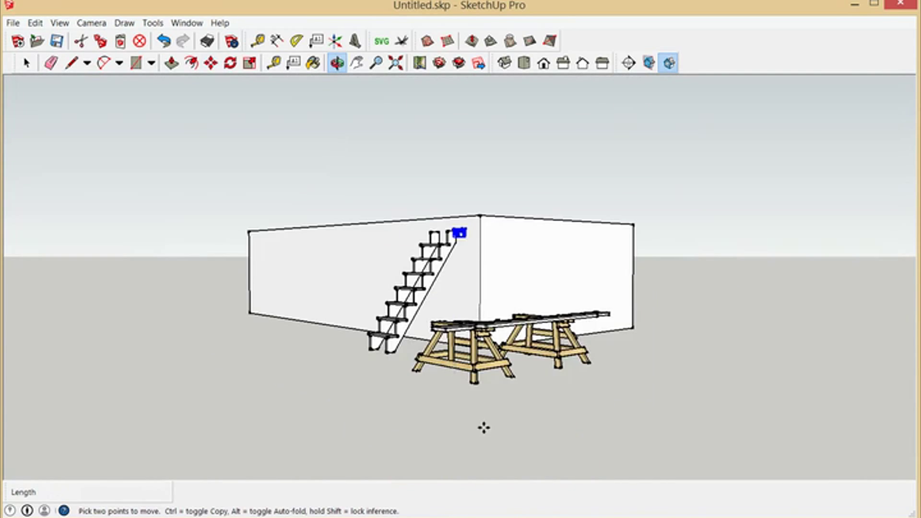